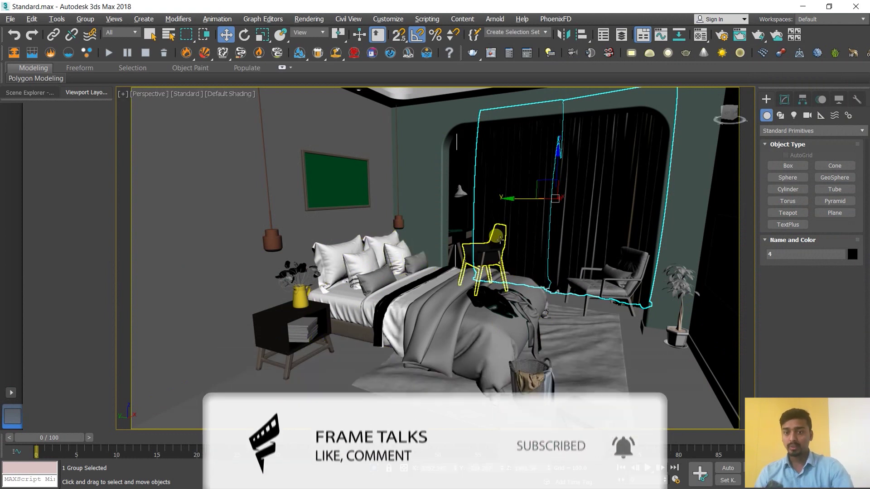
# Orbit and zoom around the furnished bedroom, then bring up the 'code lumion' folder
pyautogui.keyDown('alt'); pyautogui.moveTo(532, 239); pyautogui.dragTo(509, 283, button='middle'); pyautogui.keyUp('alt')
pyautogui.scroll(-2, 510, 284)
pyautogui.scroll(-2, 509, 284)
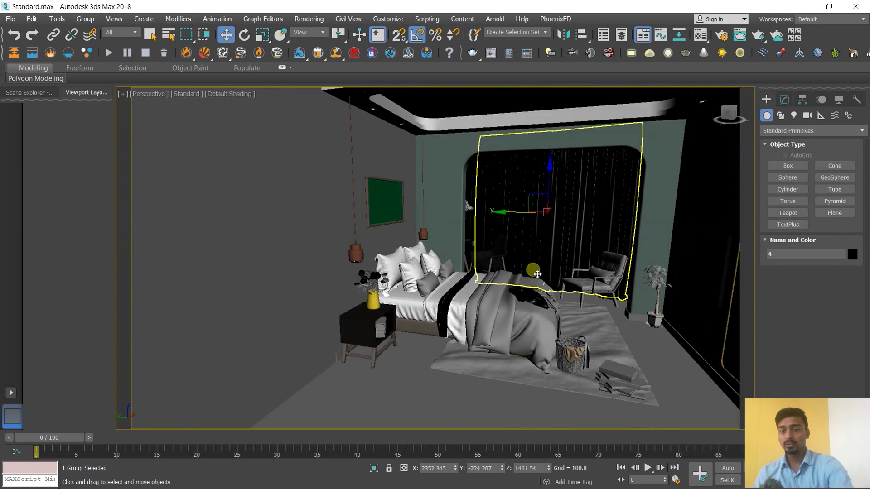
pyautogui.scroll(8, 521, 276)
pyautogui.scroll(-8, 521, 276)
pyautogui.scroll(1, 498, 277)
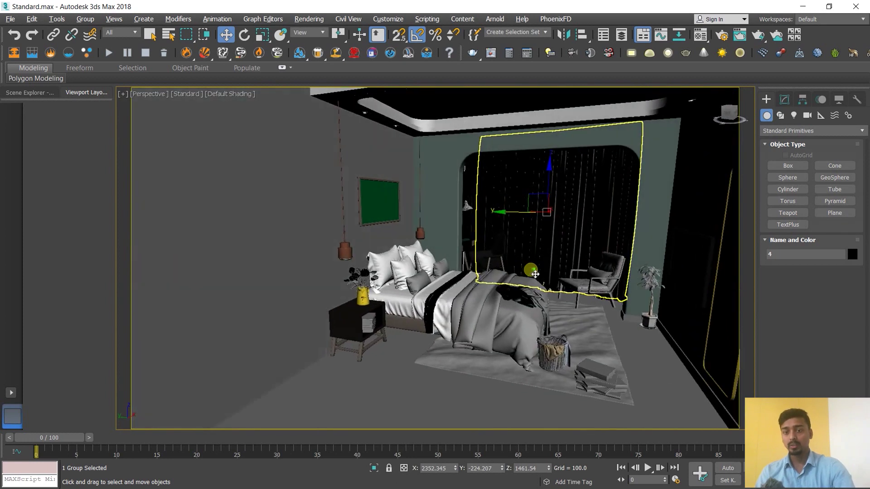
pyautogui.scroll(1, 492, 276)
pyautogui.scroll(1, 487, 276)
pyautogui.scroll(-2, 487, 275)
pyautogui.scroll(-1, 489, 277)
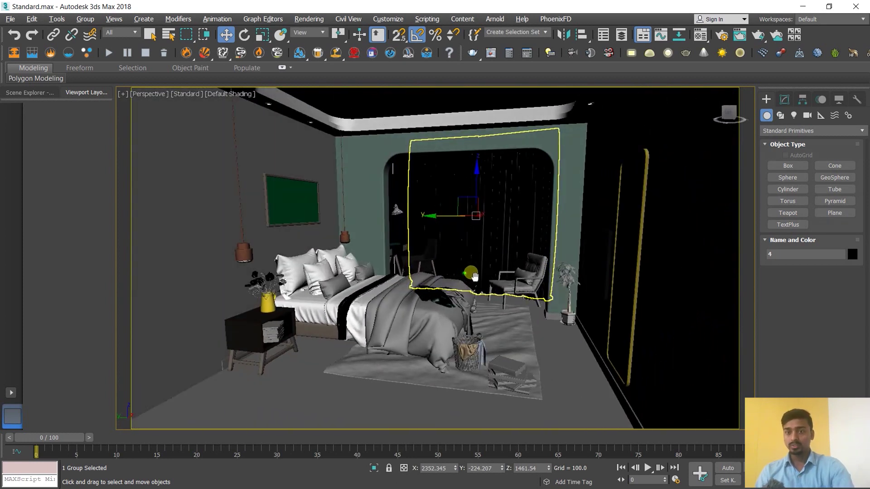
pyautogui.scroll(3, 495, 283)
pyautogui.keyDown('alt'); pyautogui.moveTo(495, 283); pyautogui.dragTo(483, 282, button='middle'); pyautogui.keyUp('alt')
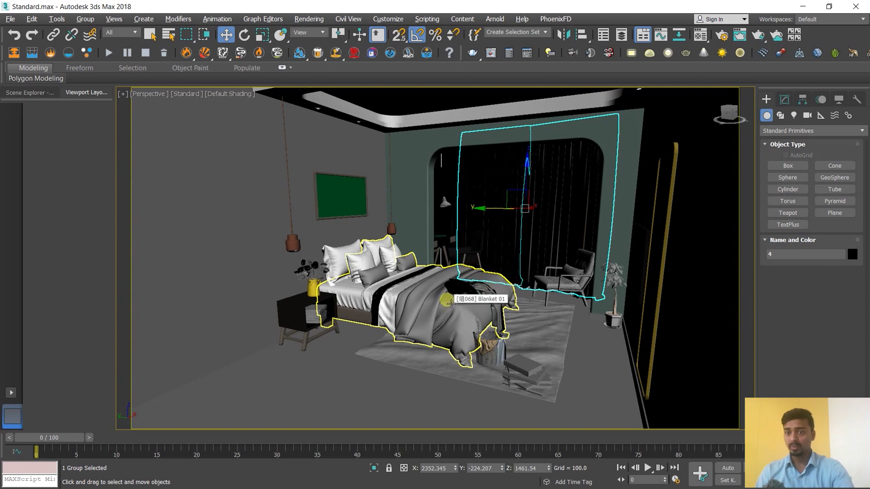
pyautogui.keyDown('alt'); pyautogui.moveTo(468, 324); pyautogui.dragTo(505, 316, button='middle'); pyautogui.keyUp('alt')
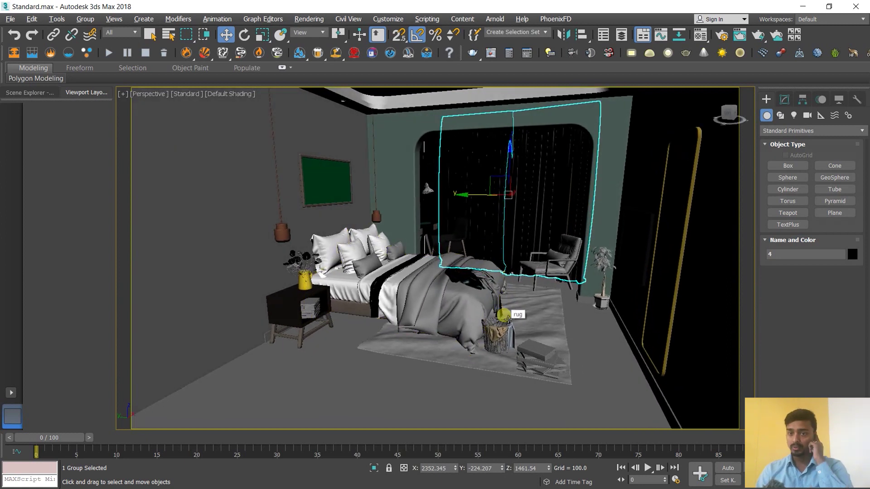
pyautogui.hotkey('alt', 'Tab')
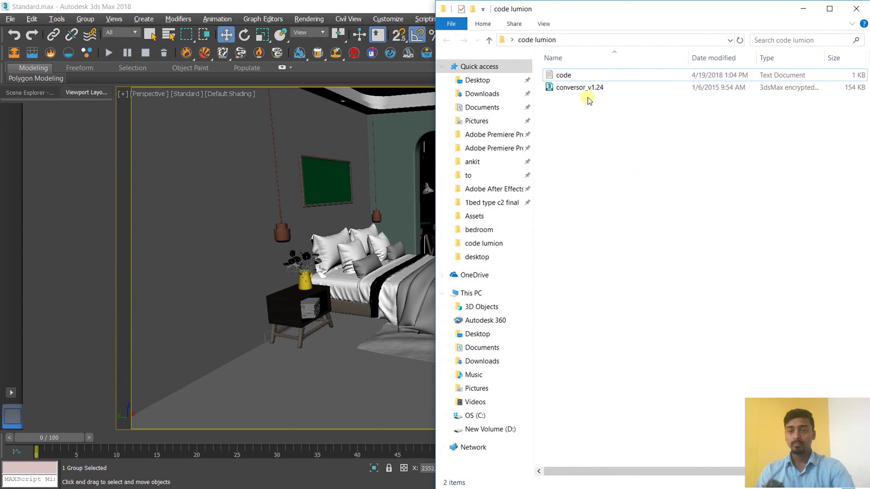
# Run conversor_v1.24.mse in the viewport with Scanline as the target material type
pyautogui.click(581, 90)
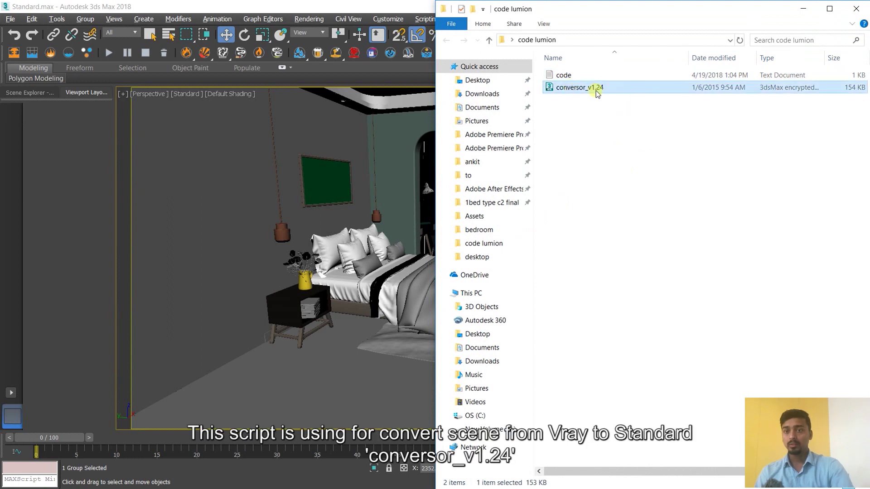
pyautogui.moveTo(578, 87)
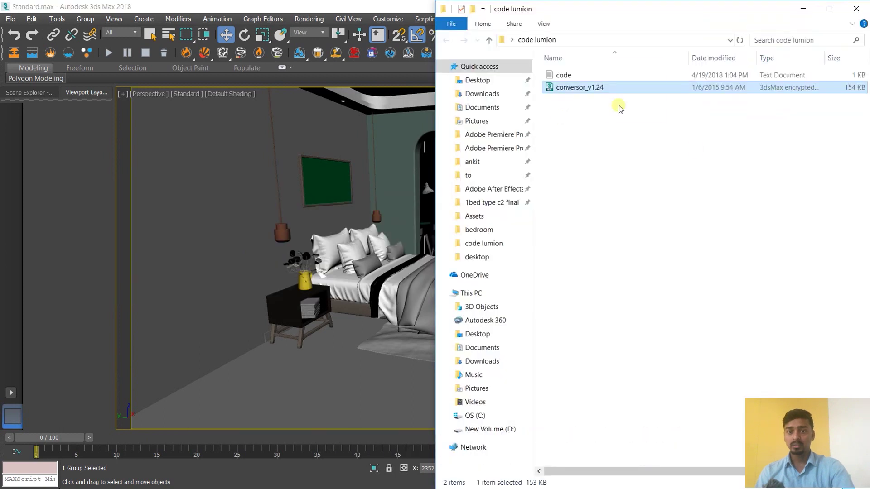
pyautogui.moveTo(578, 90); pyautogui.dragTo(374, 221)
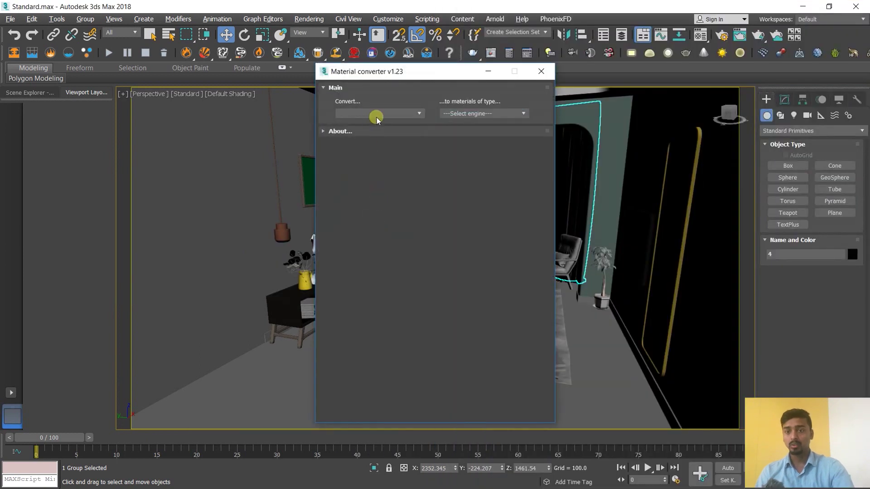
pyautogui.click(476, 114)
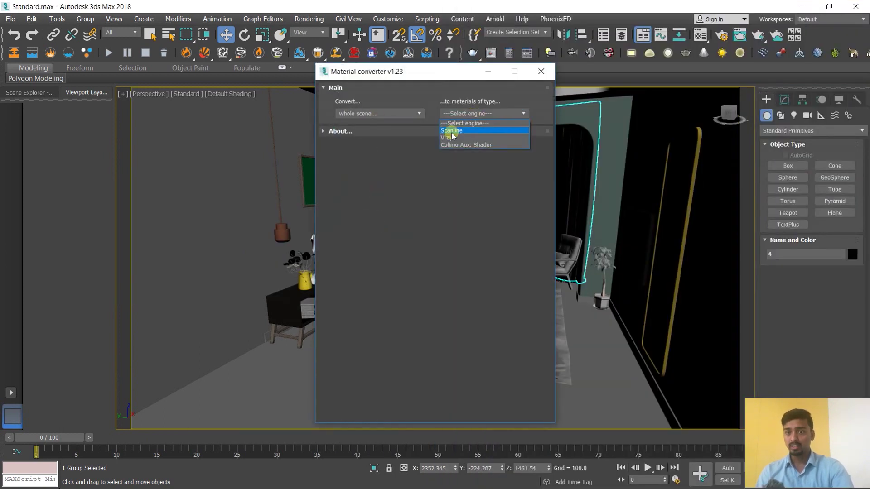
pyautogui.click(473, 132)
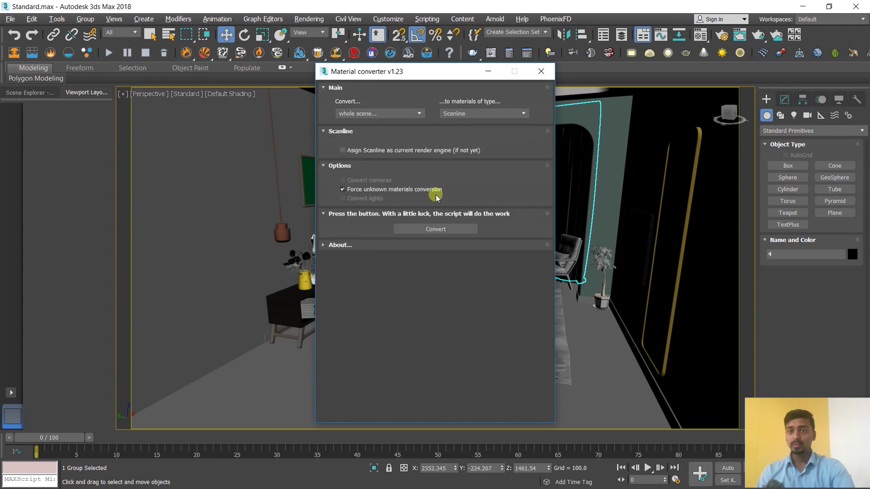
# Convert the whole scene's materials, skip the log, and close the converter and folder
pyautogui.click(435, 229)
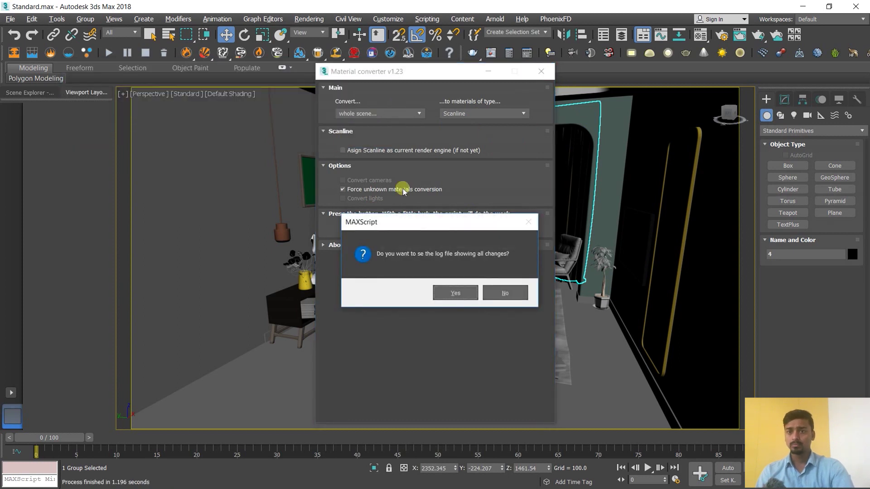
pyautogui.click(506, 294)
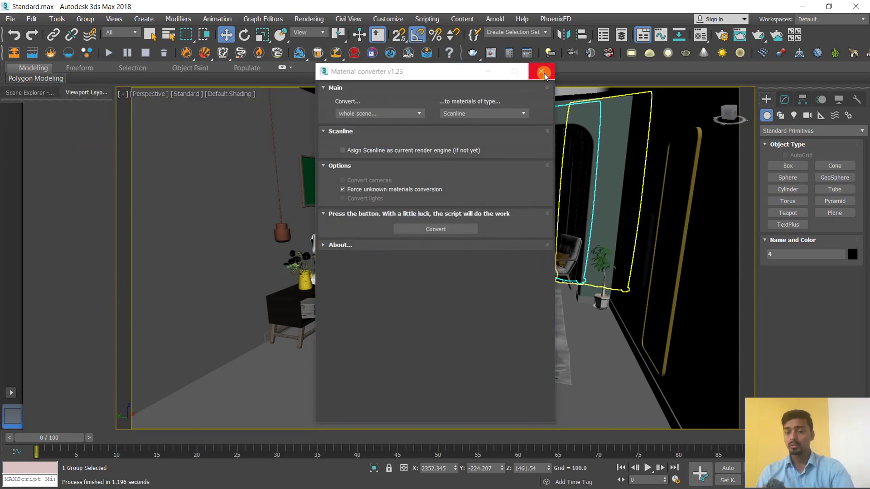
pyautogui.click(542, 73)
pyautogui.moveTo(475, 304); pyautogui.dragTo(501, 283, button='middle')
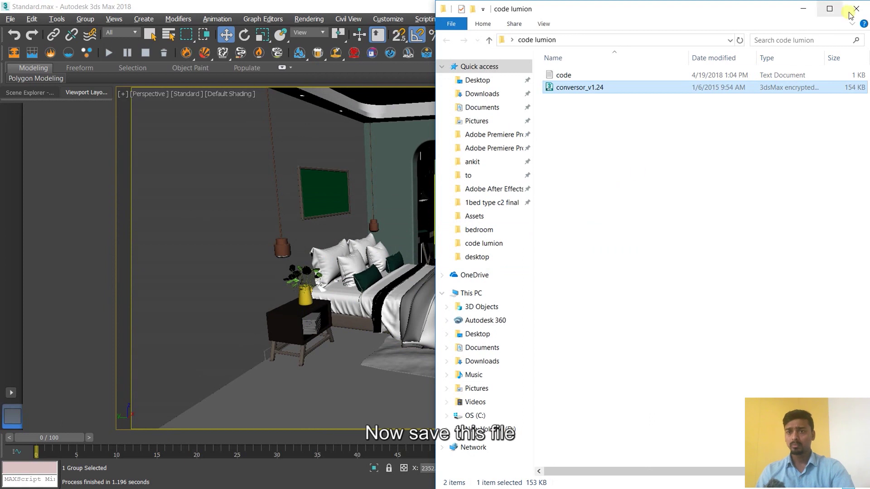
pyautogui.click(852, 9)
# Open the Mountains in Spring template and fly the camera left over the riverside grass field
pyautogui.click(4, 22)
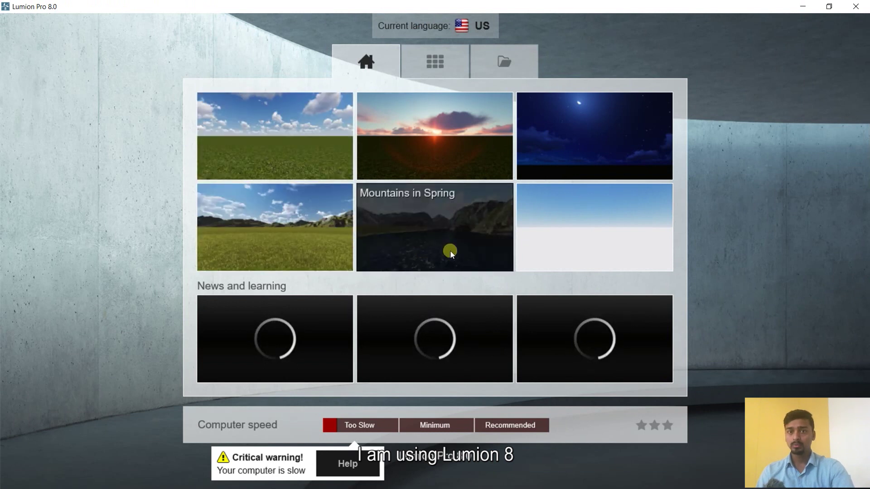
pyautogui.click(420, 235)
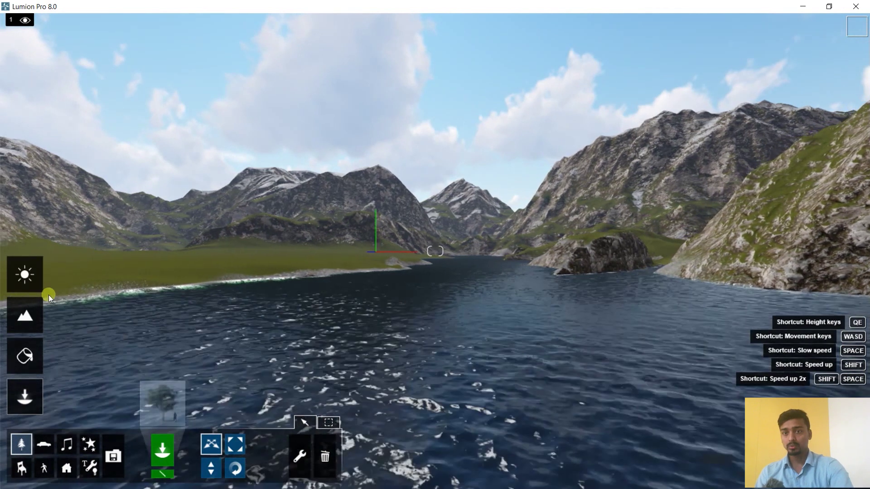
pyautogui.press('w')
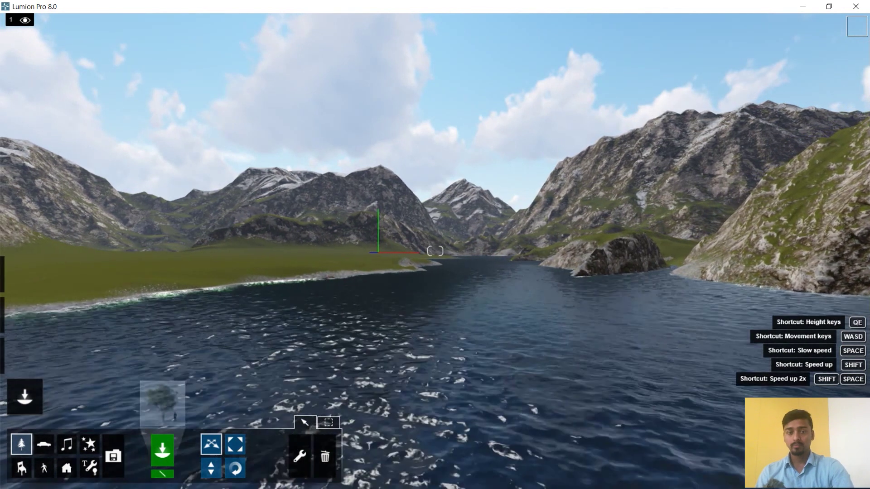
pyautogui.press('a')
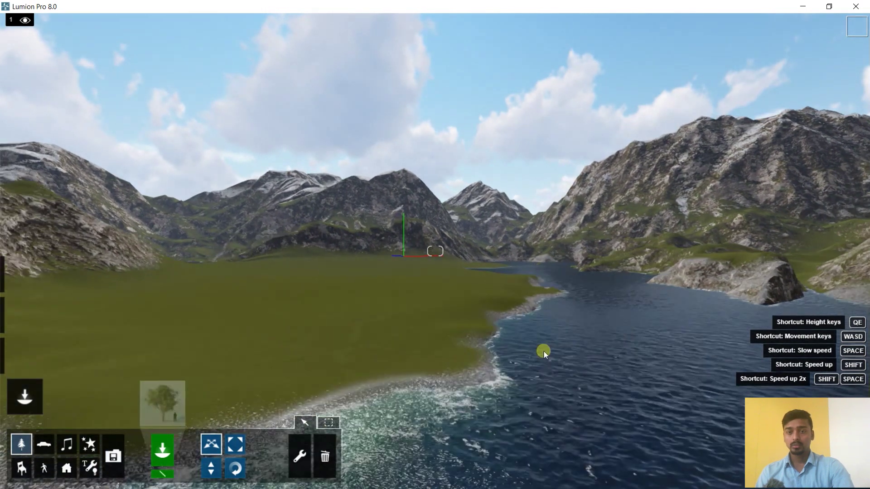
pyautogui.press('a')
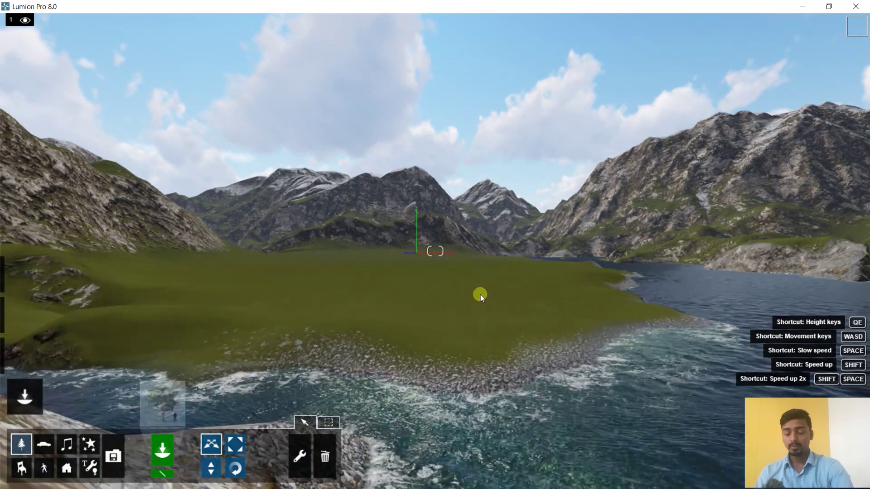
pyautogui.press('a')
pyautogui.press('w')
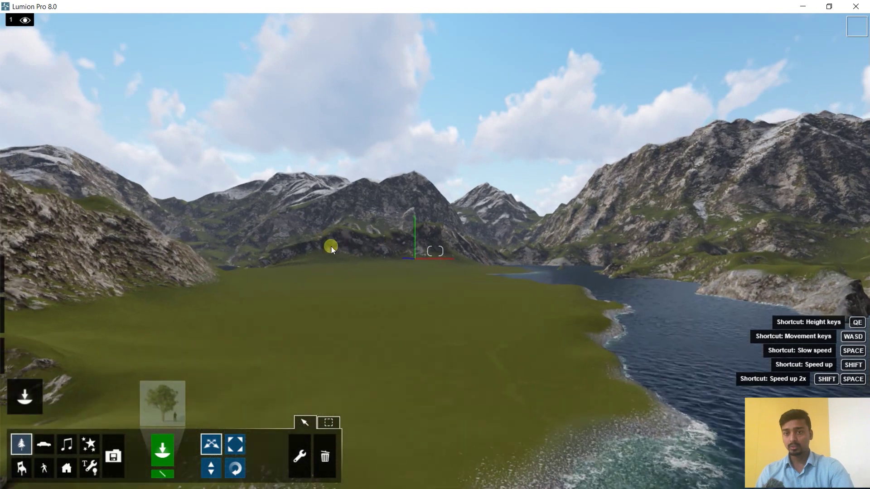
pyautogui.press('a')
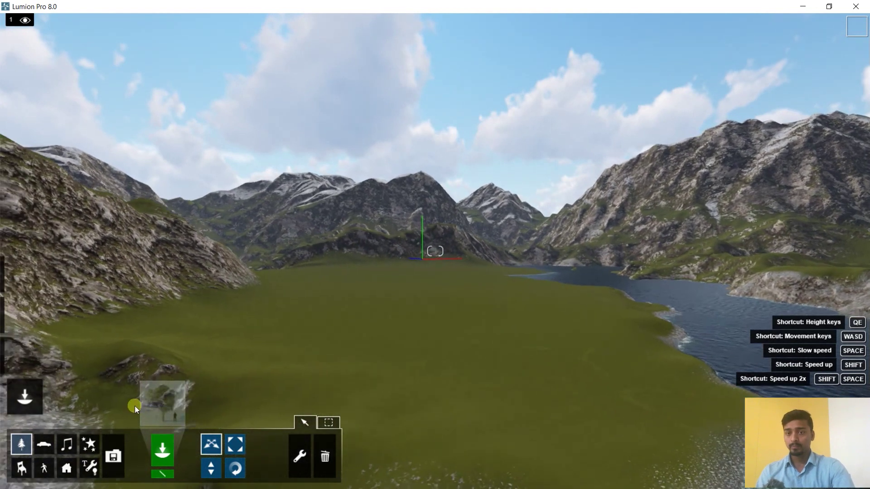
pyautogui.moveTo(431, 312); pyautogui.dragTo(428, 315, button='right')
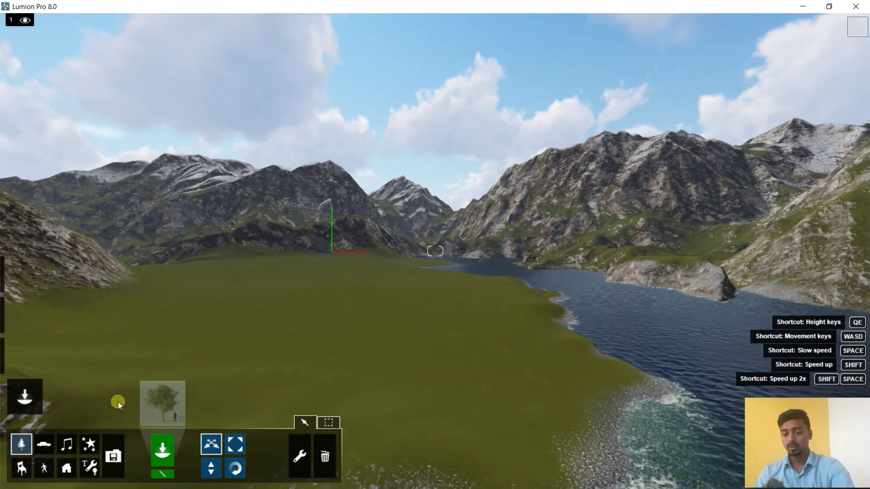
# Import Standard.max from D:\max file\bedroom into the model library as 'Standard'
pyautogui.click(124, 439)
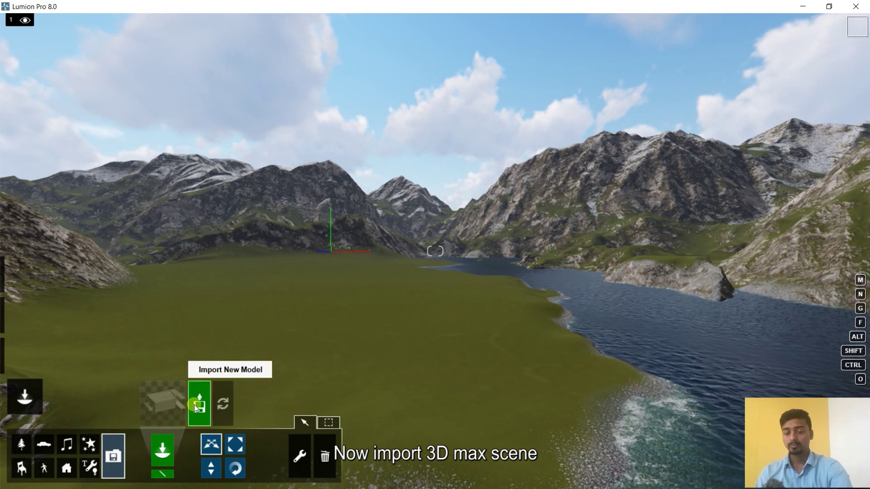
pyautogui.click(199, 405)
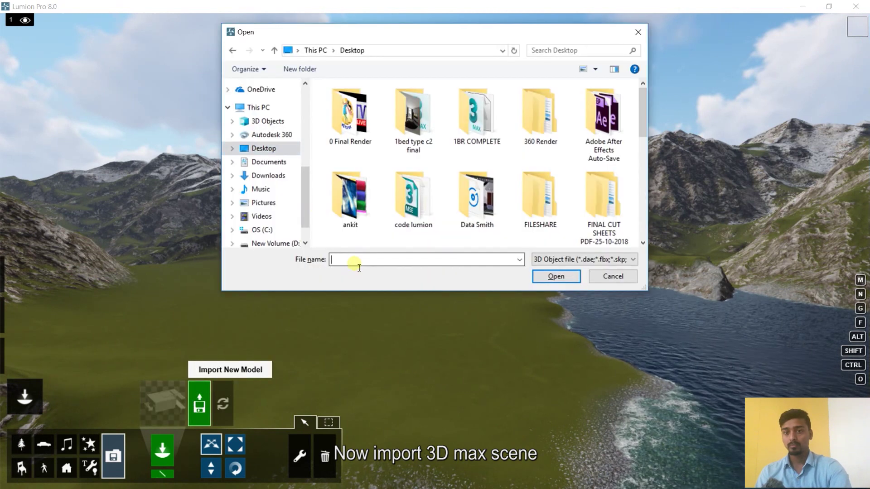
pyautogui.write('D:\\max file\\bedroom')
pyautogui.press('Return')
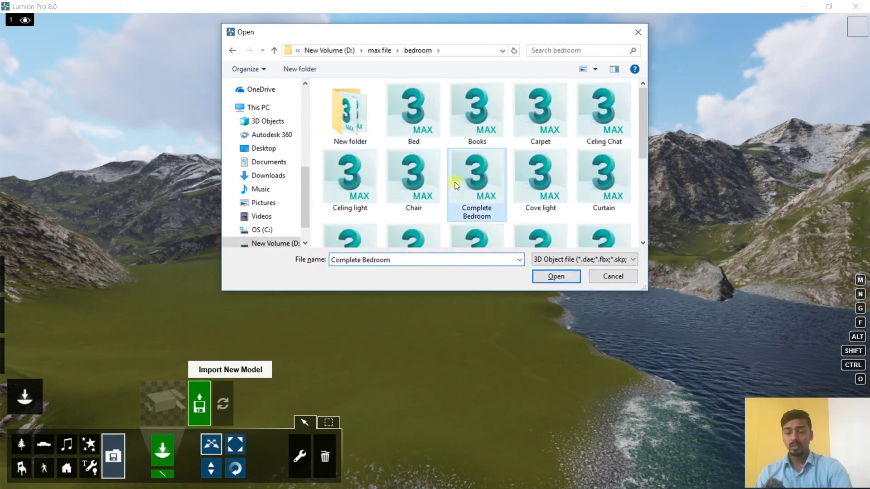
pyautogui.write('st')
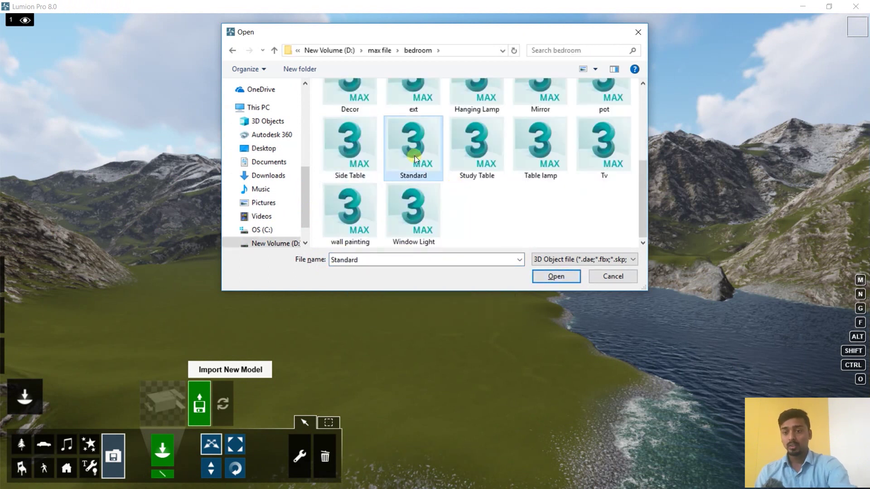
pyautogui.doubleClick(414, 155)
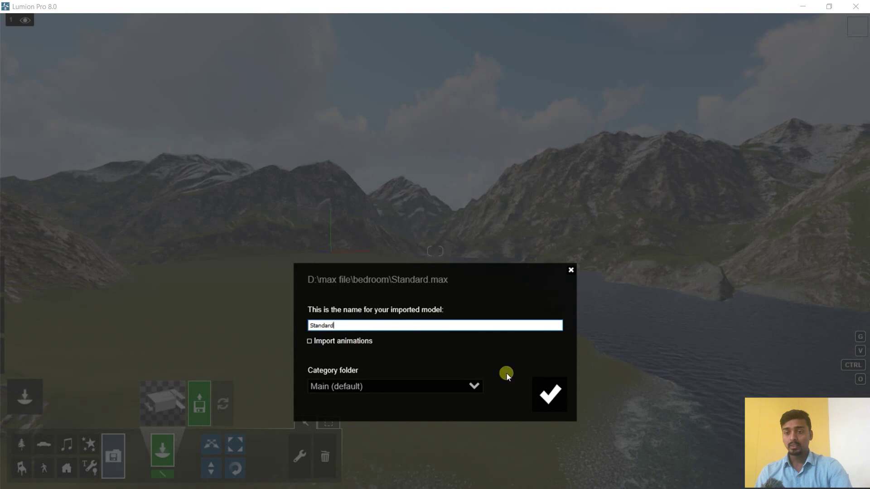
pyautogui.click(544, 399)
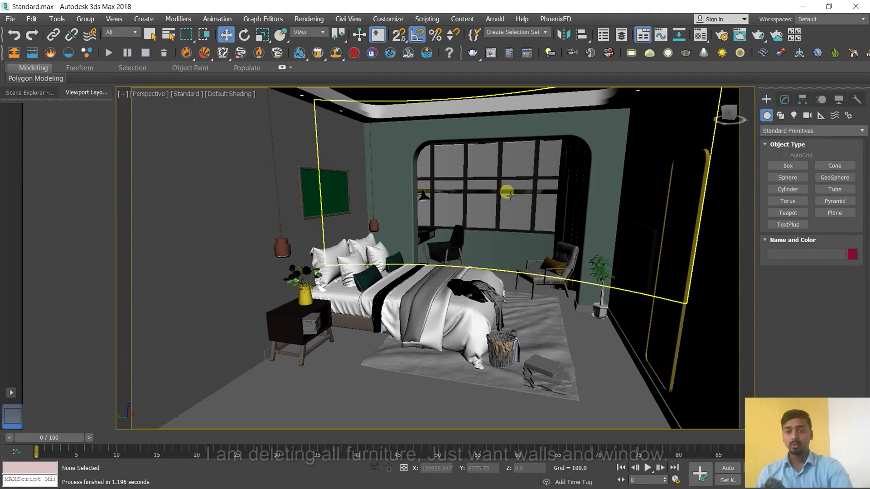
# Zoom to the thin bedside stand, delete it, and return to the full bedroom view
pyautogui.click(605, 319)
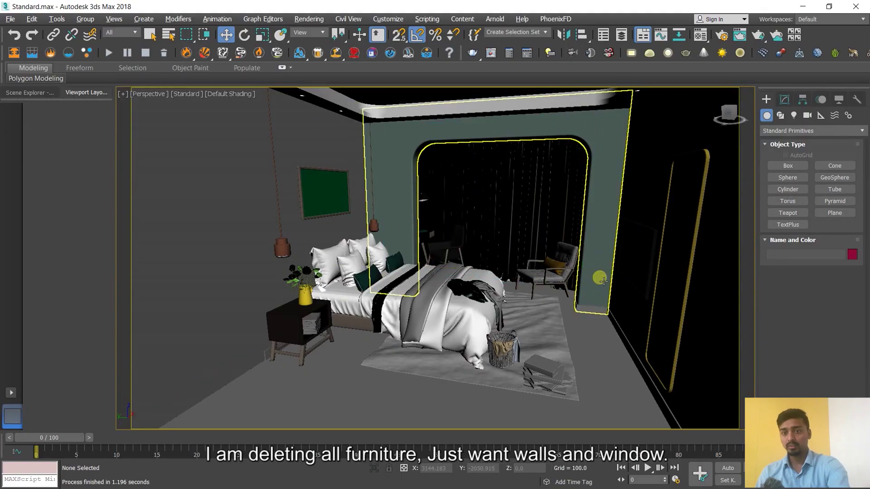
pyautogui.press('z')
pyautogui.press('Delete')
pyautogui.hotkey('shift', 'z')
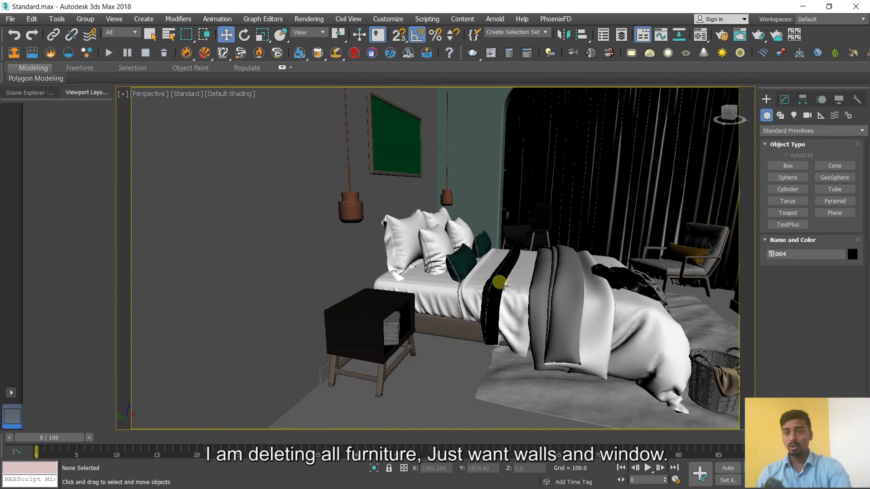
# Delete the bed and pillows, check the emptied room, and start File > Save As
pyautogui.click(616, 263)
pyautogui.click(495, 267)
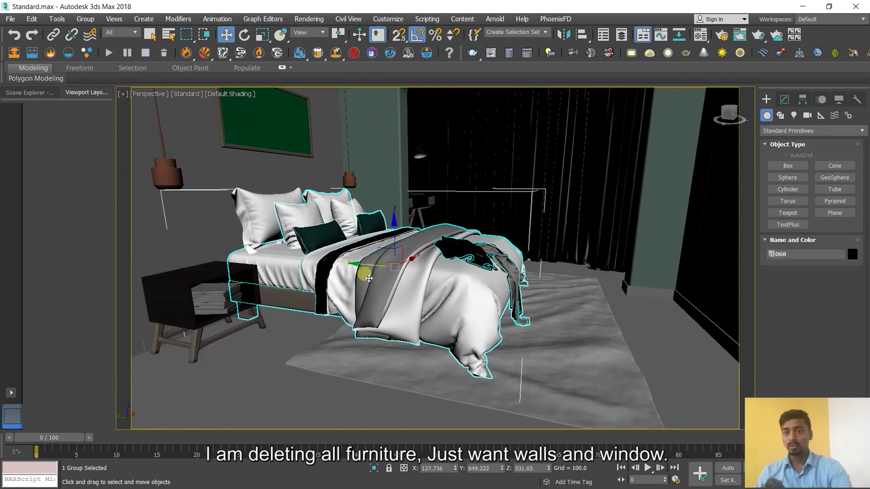
pyautogui.press('Delete')
pyautogui.click(334, 229)
pyautogui.press('Delete')
pyautogui.moveTo(410, 167)
pyautogui.keyDown('alt'); pyautogui.mouseDown(button='middle')
pyautogui.moveTo(466, 219)
pyautogui.moveTo(627, 252)
pyautogui.moveTo(262, 351)
pyautogui.mouseUp(button='middle'); pyautogui.keyUp('alt')
pyautogui.click(8, 19)
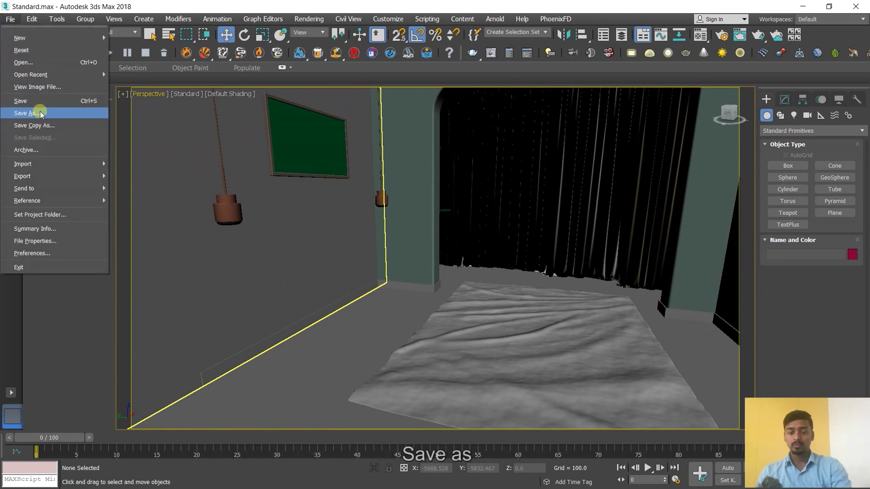
pyautogui.click(39, 111)
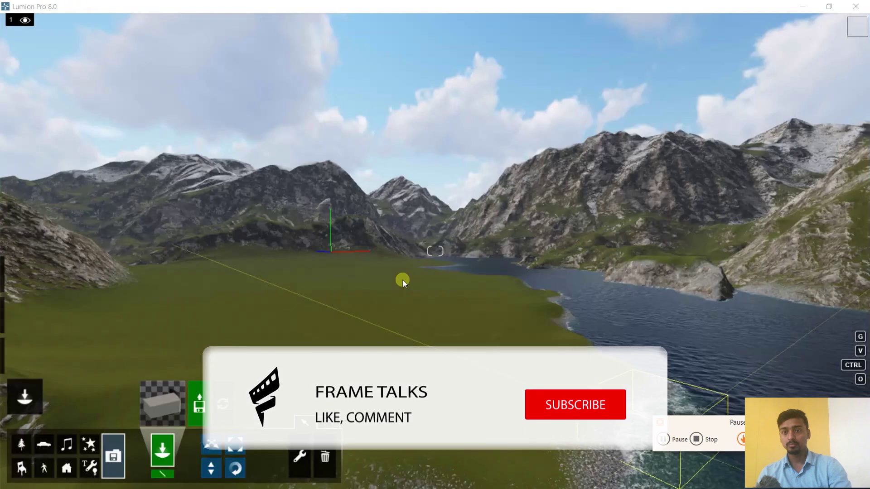
# Place the Standard bedroom on the field and move it close to inspect the furnished interior
pyautogui.click(447, 298)
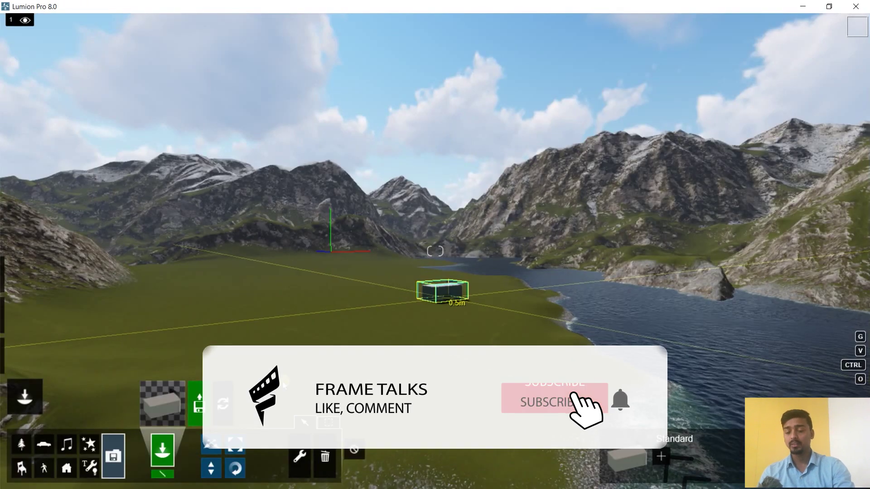
pyautogui.click(211, 444)
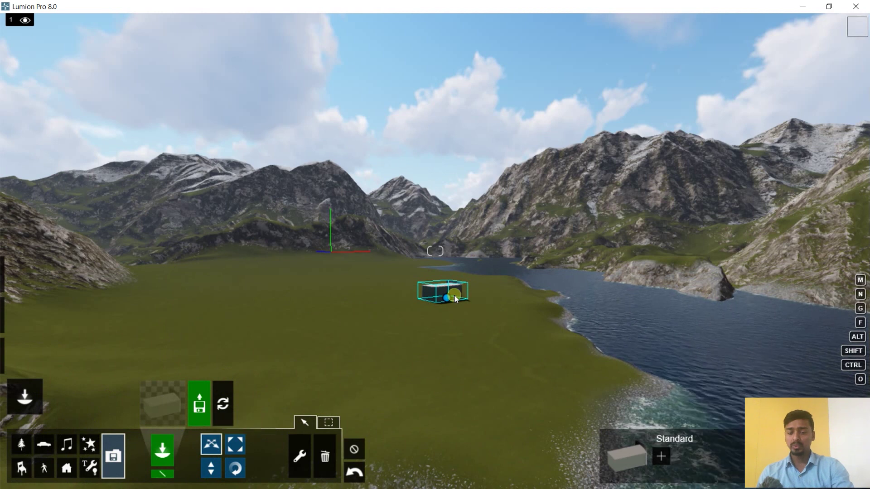
pyautogui.press('w')
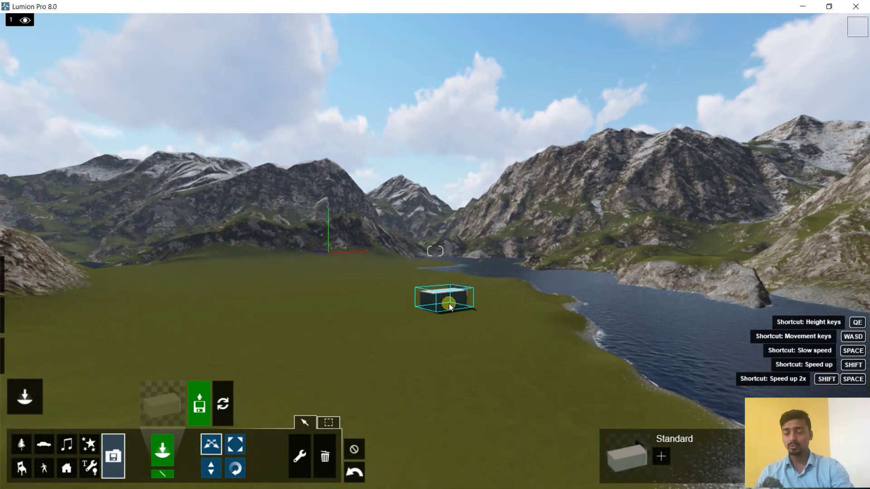
pyautogui.press('w')
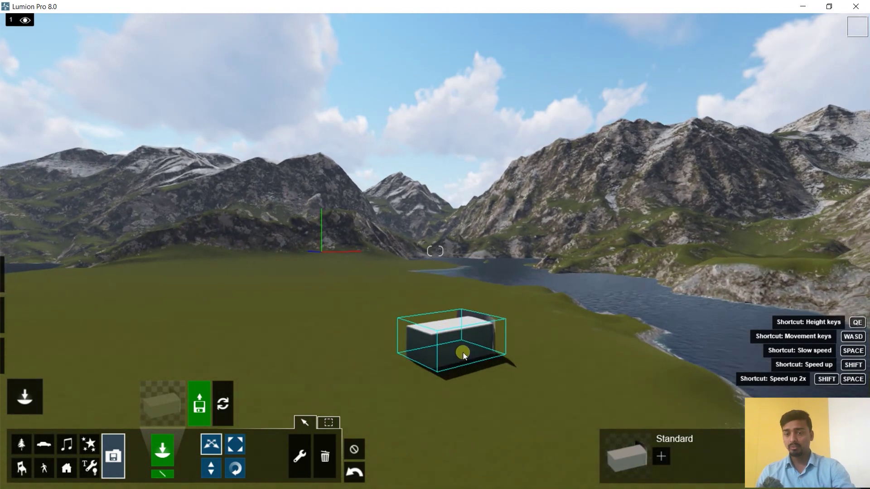
pyautogui.moveTo(463, 352); pyautogui.dragTo(471, 485)
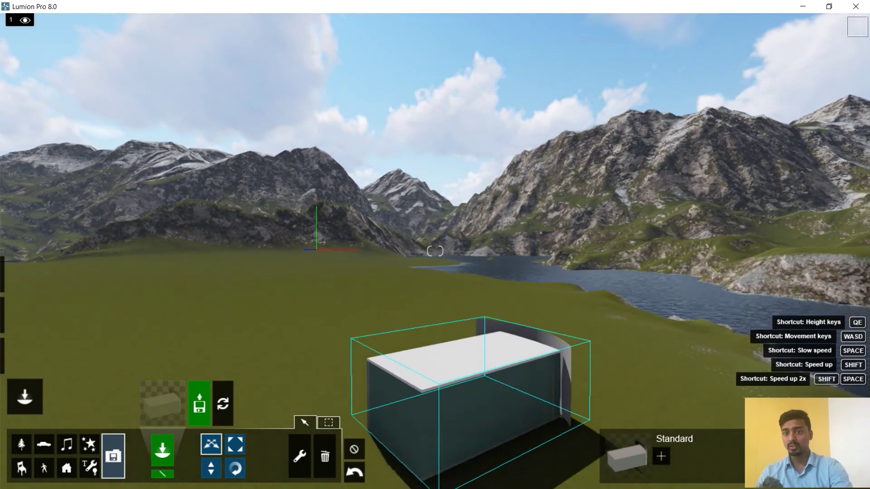
pyautogui.moveTo(503, 374)
pyautogui.mouseDown()
pyautogui.moveTo(445, 454)
pyautogui.moveTo(493, 487)
pyautogui.mouseUp()
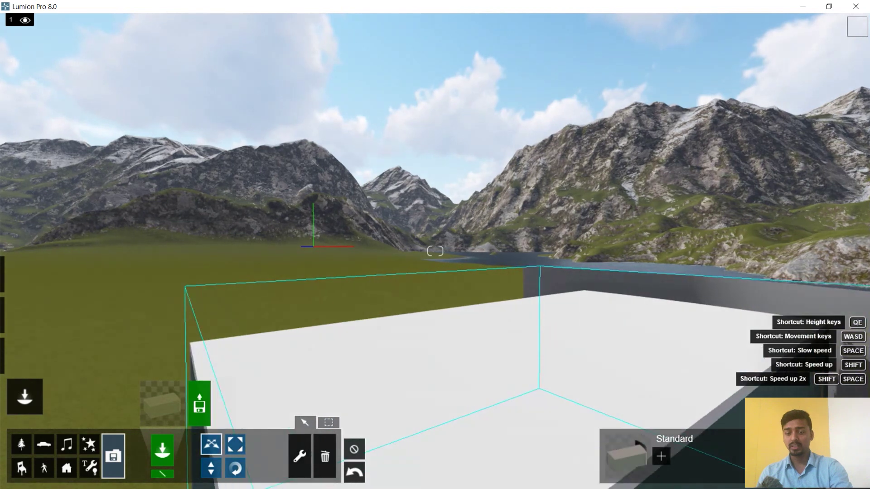
pyautogui.moveTo(493, 487)
pyautogui.mouseDown()
pyautogui.moveTo(513, 354)
pyautogui.moveTo(504, 354)
pyautogui.mouseUp()
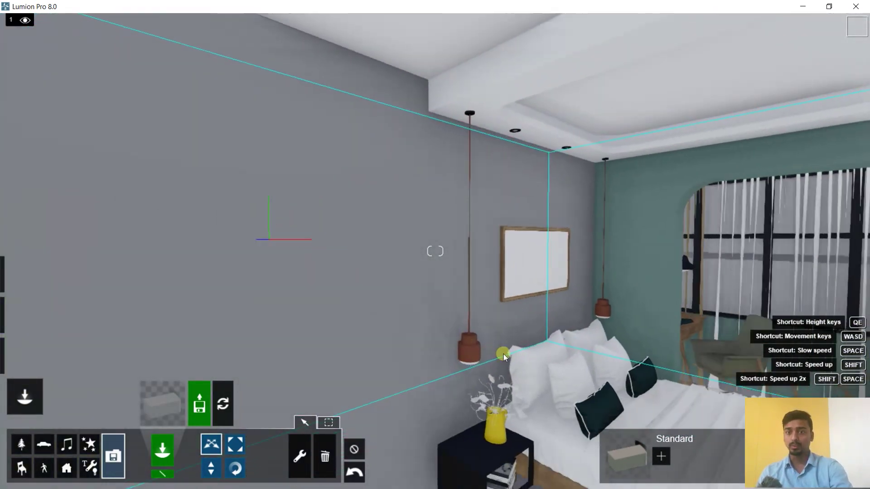
pyautogui.moveTo(503, 354); pyautogui.dragTo(405, 354, button='middle')
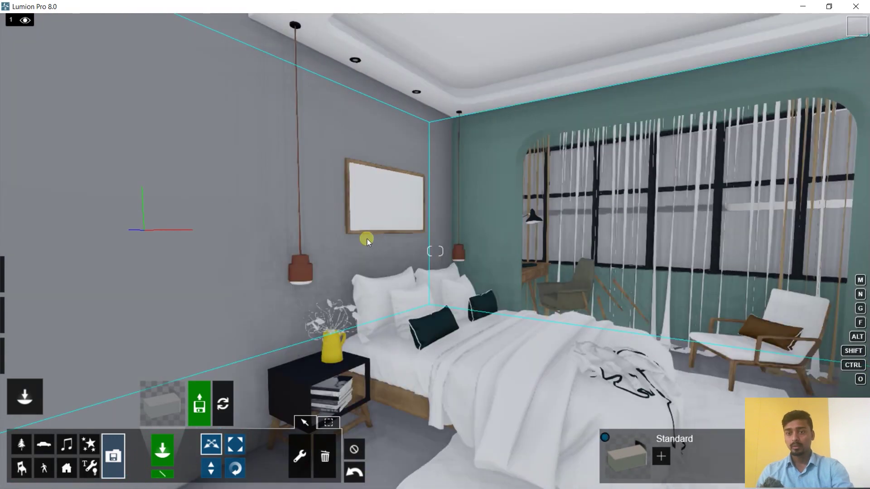
# Scroll the import list and pick Standard 02.max to import
pyautogui.scroll(-5, 347, 327)
pyautogui.scroll(-5, 448, 331)
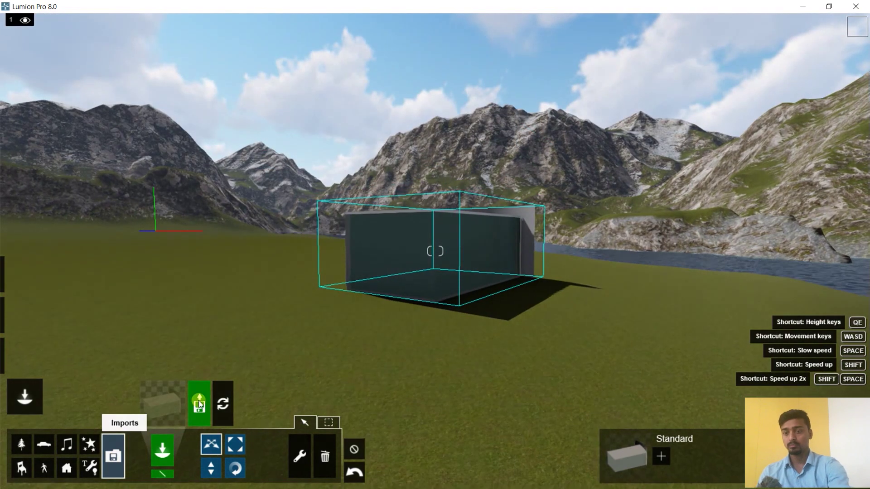
pyautogui.scroll(-3, 425, 192)
pyautogui.doubleClick(410, 157)
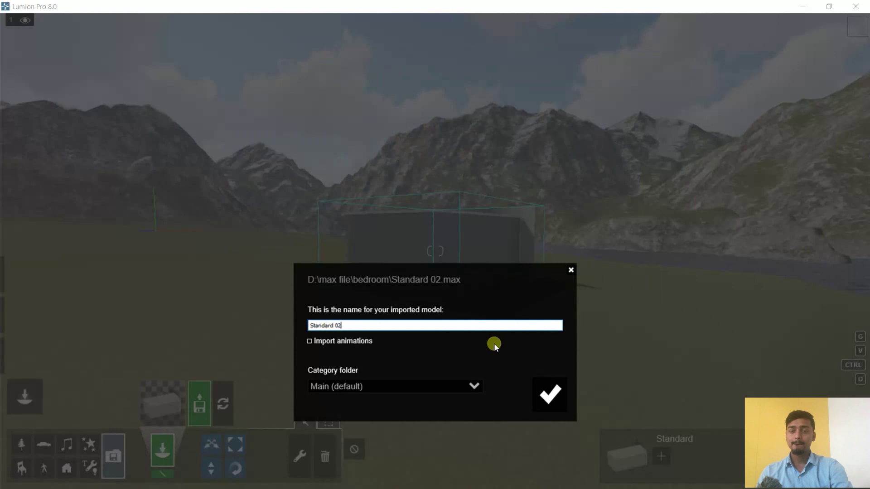
# Confirm the 'Standard 02' import name and zoom the view toward the room
pyautogui.press('Return')
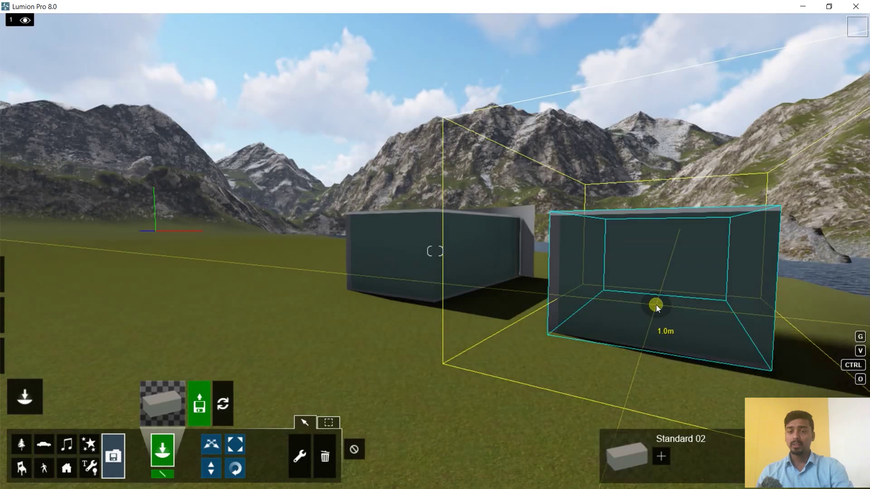
pyautogui.scroll(2, 750, 322)
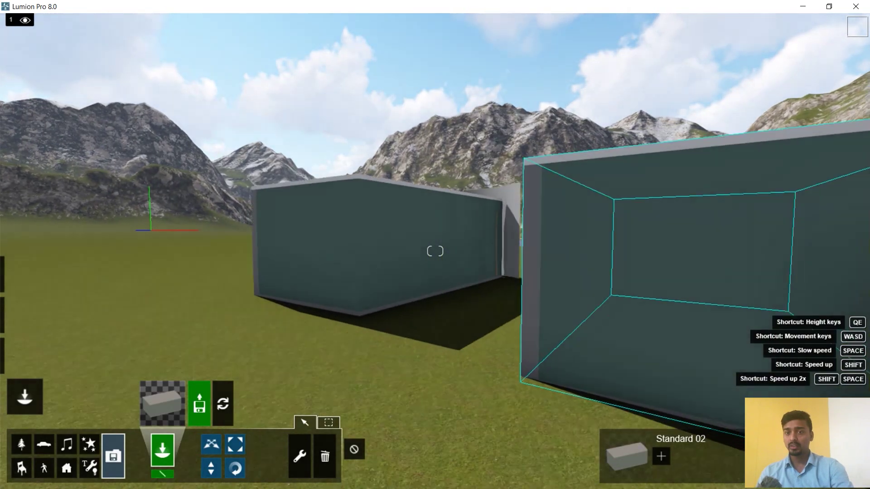
pyautogui.scroll(3, 725, 328)
pyautogui.scroll(5, 589, 317)
pyautogui.scroll(5, 486, 303)
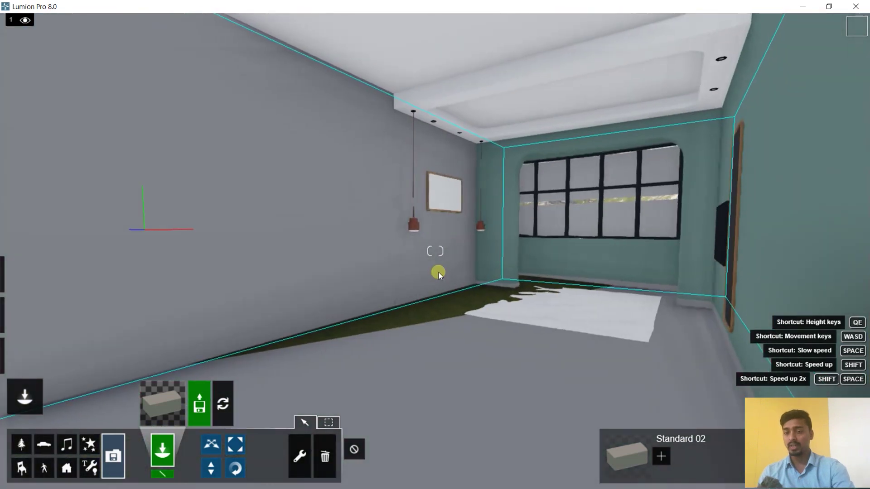
pyautogui.moveTo(24, 397)
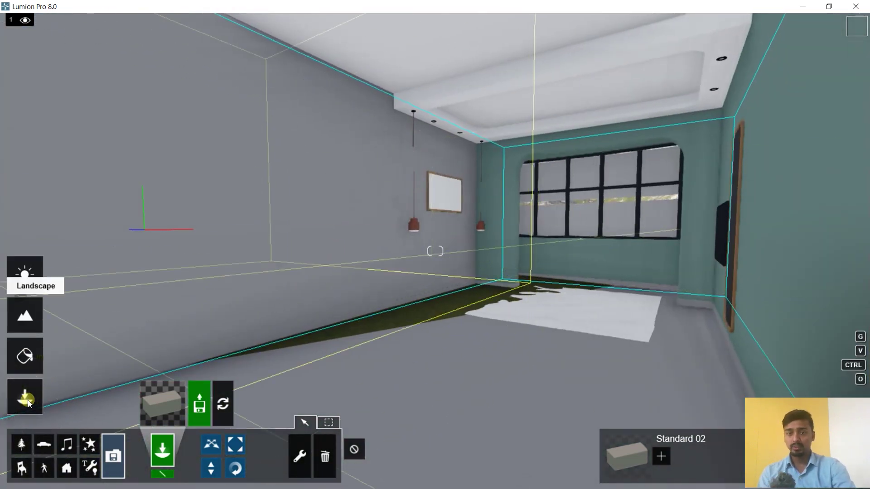
# Raise the Standard 02 room with Change height until grass no longer shows through the floor
pyautogui.click(210, 447)
pyautogui.click(209, 446)
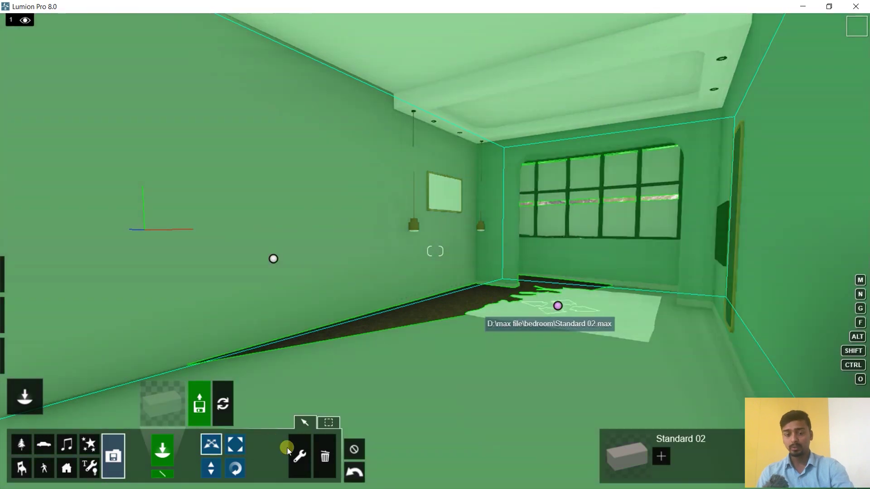
pyautogui.click(221, 467)
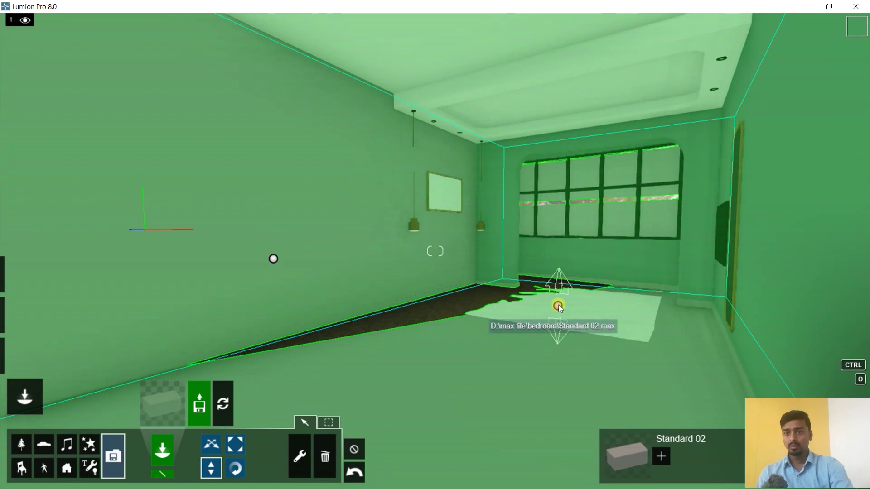
pyautogui.click(559, 304)
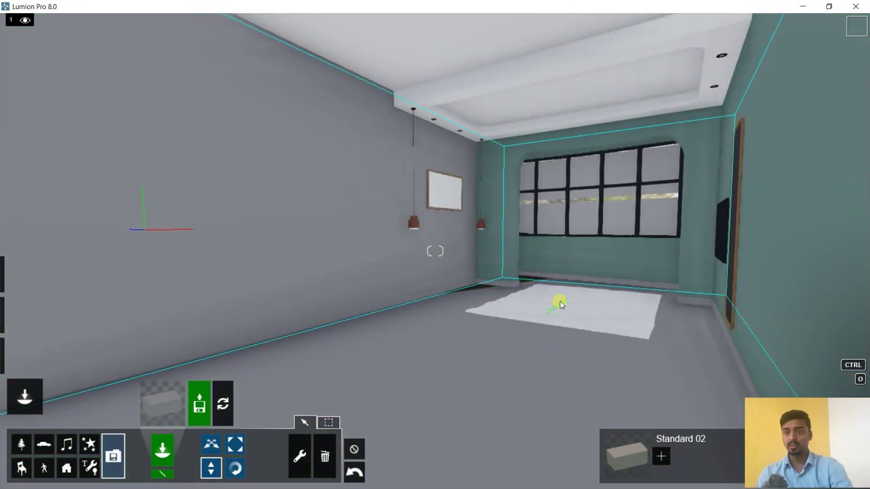
pyautogui.press('e')
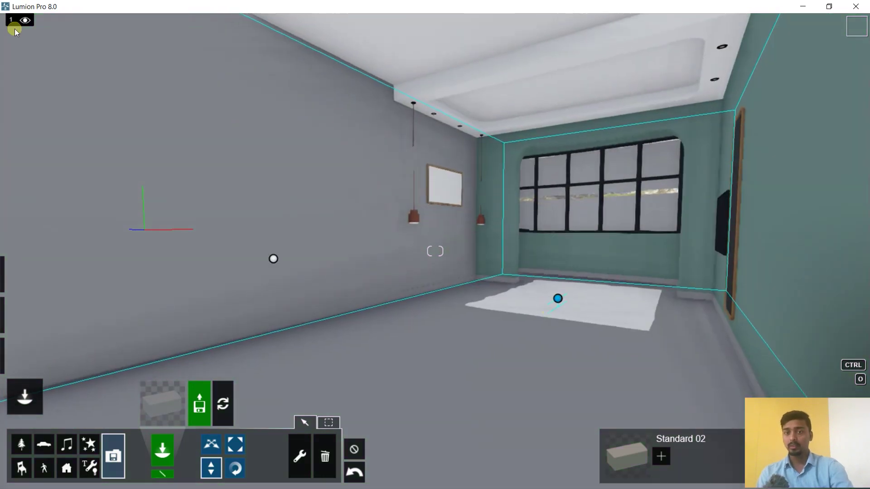
# Give the left wall a plain grey Indoor plaster material
pyautogui.click(25, 354)
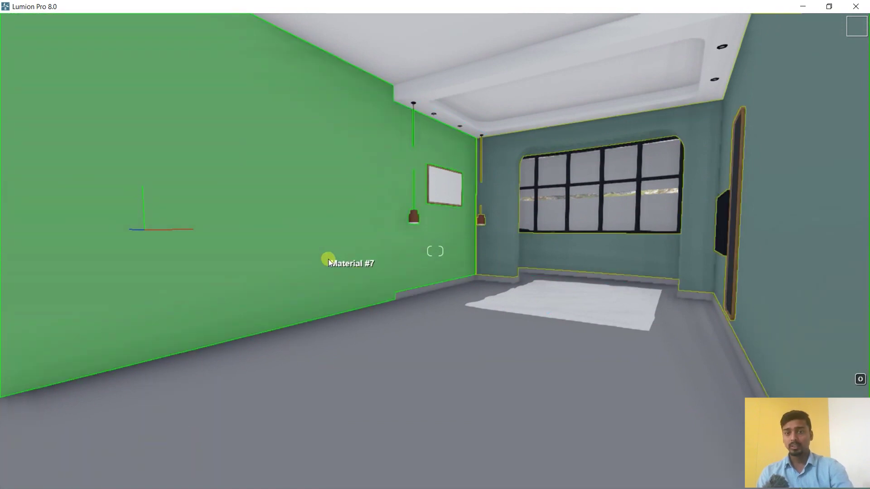
pyautogui.click(328, 260)
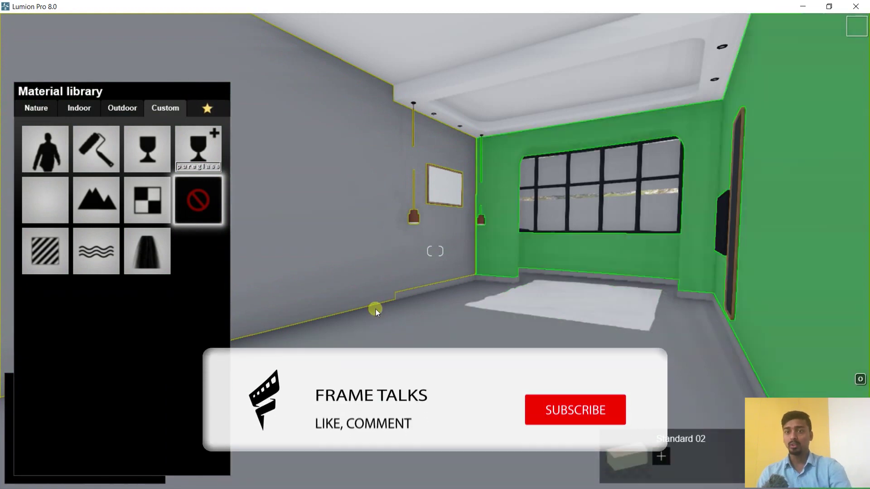
pyautogui.click(374, 279)
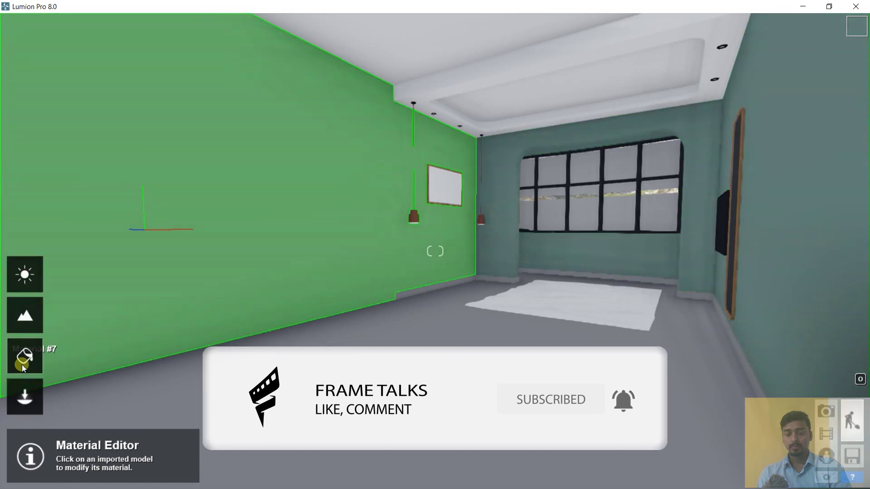
pyautogui.click(342, 247)
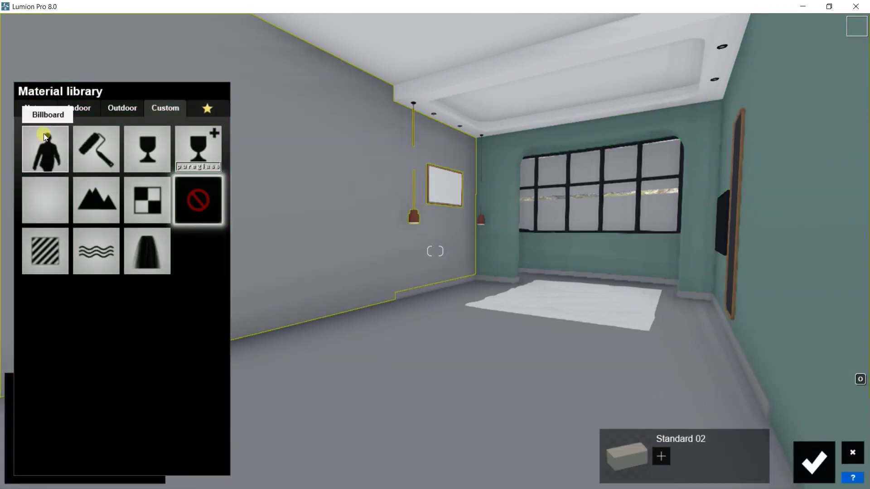
pyautogui.click(79, 108)
pyautogui.click(197, 146)
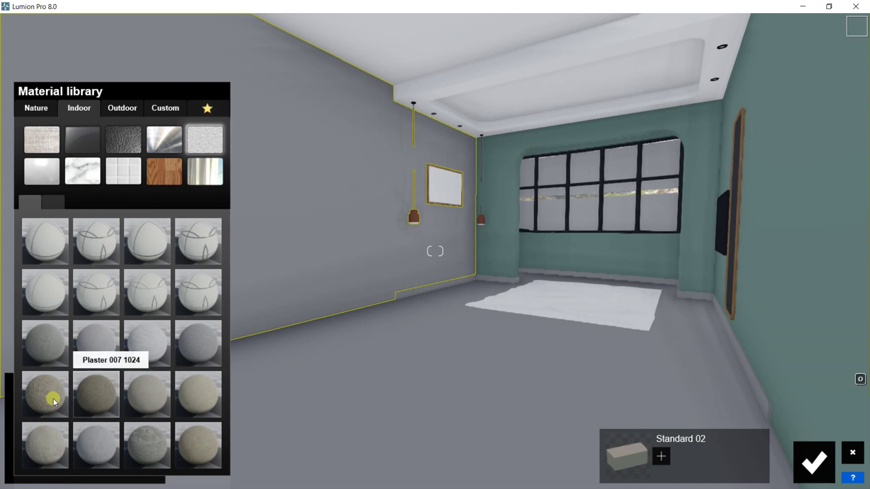
pyautogui.click(52, 202)
pyautogui.click(106, 263)
pyautogui.click(41, 238)
pyautogui.click(42, 244)
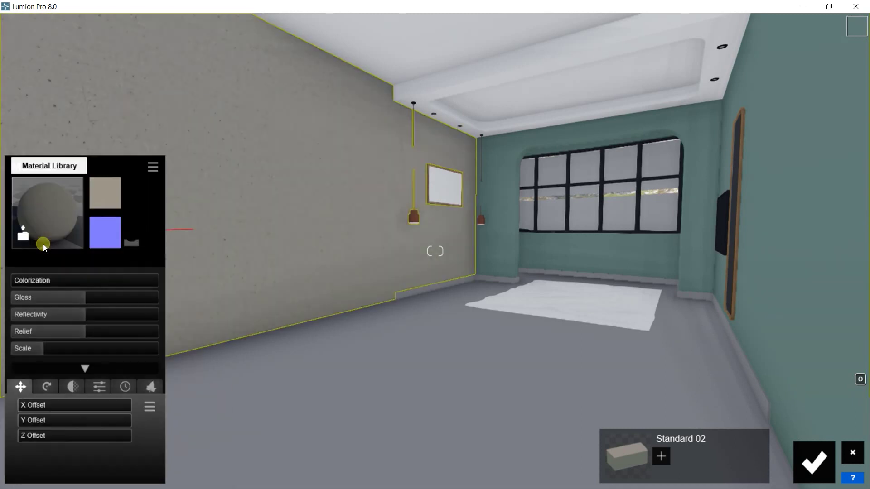
# Replace the teal window wall's finish with a light grey Indoor plaster
pyautogui.click(498, 256)
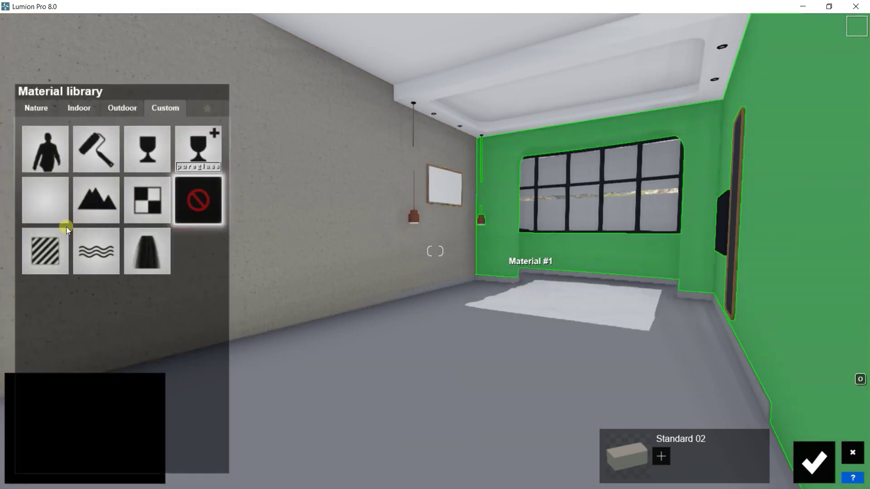
pyautogui.click(91, 112)
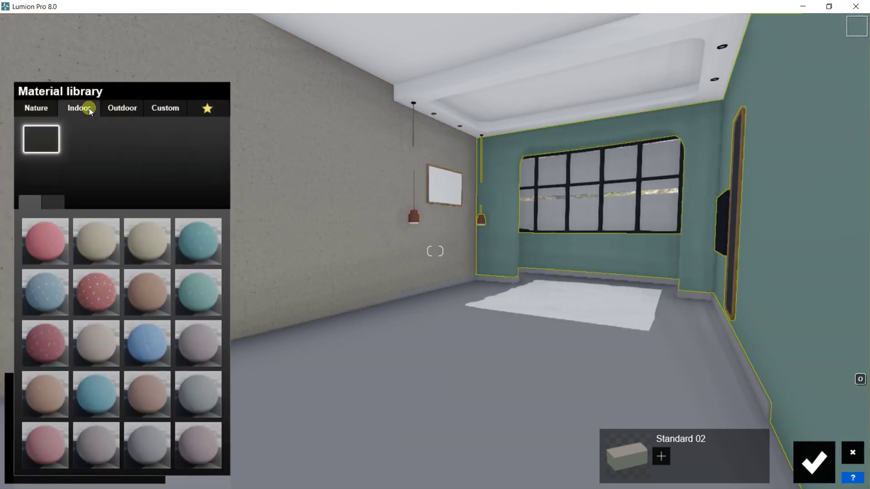
pyautogui.click(222, 153)
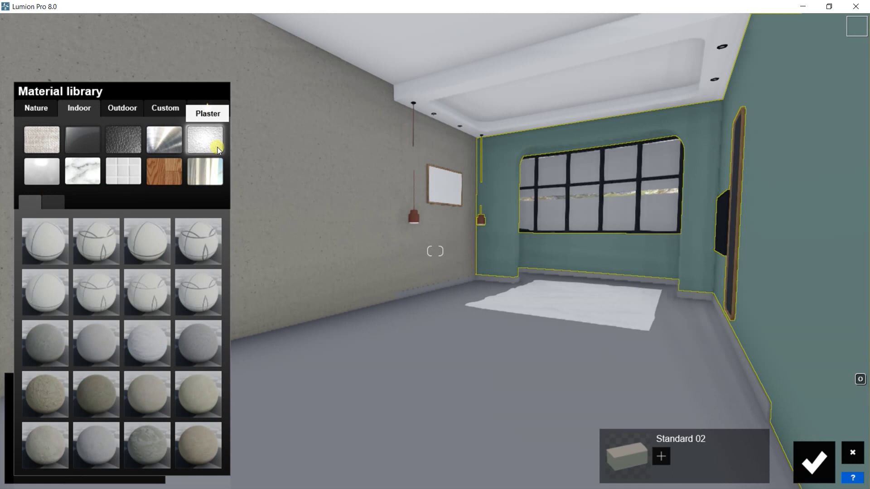
pyautogui.click(197, 437)
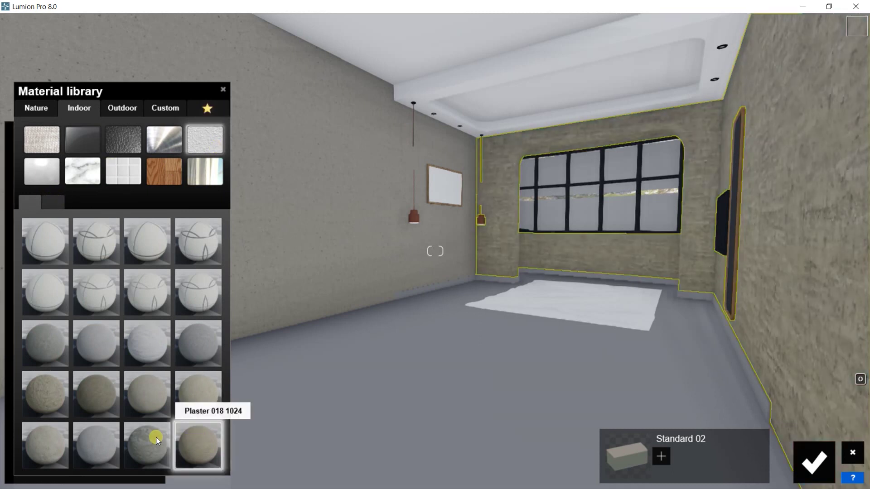
pyautogui.click(154, 436)
pyautogui.click(102, 439)
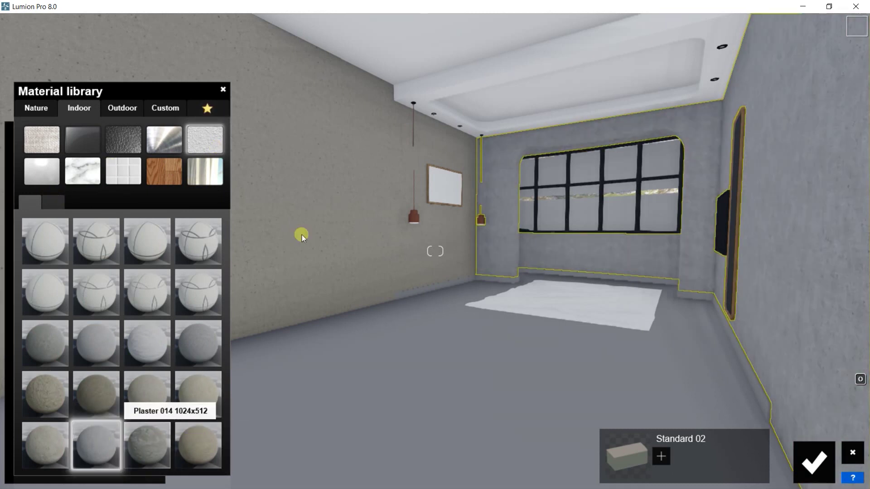
pyautogui.click(302, 235)
pyautogui.click(23, 226)
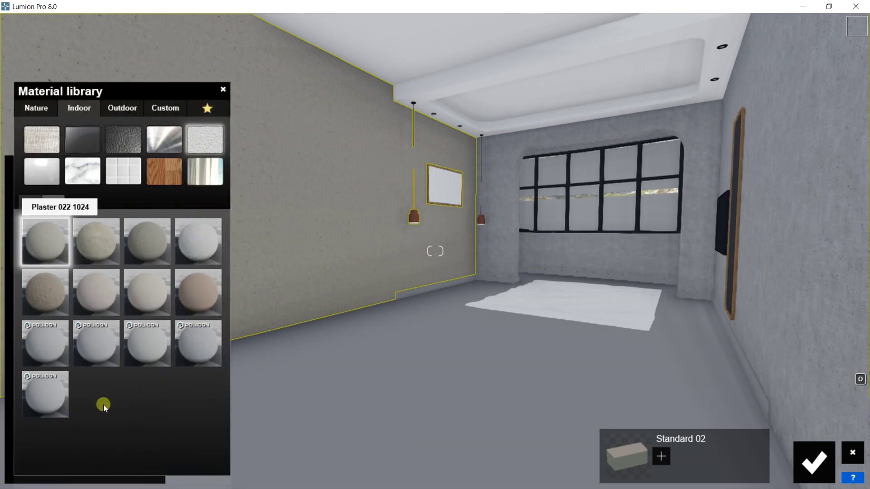
pyautogui.click(100, 442)
# Try Indoor wood plank materials on the bedroom floor
pyautogui.click(405, 387)
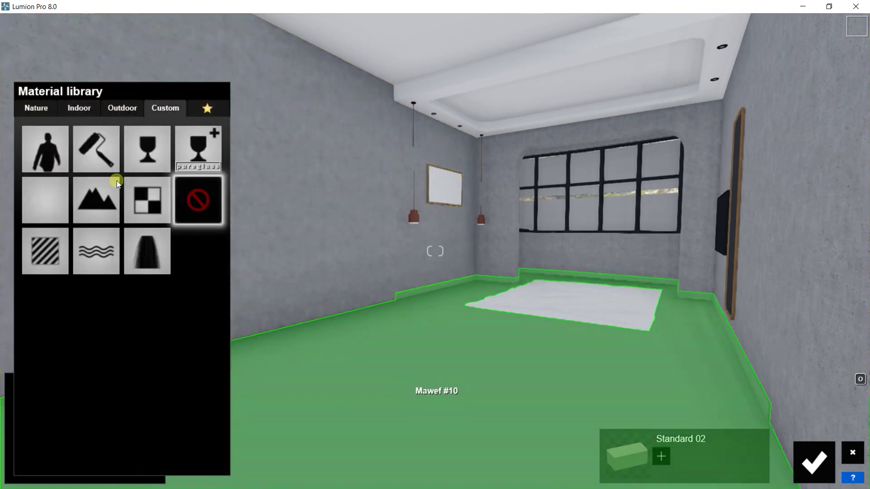
pyautogui.click(83, 112)
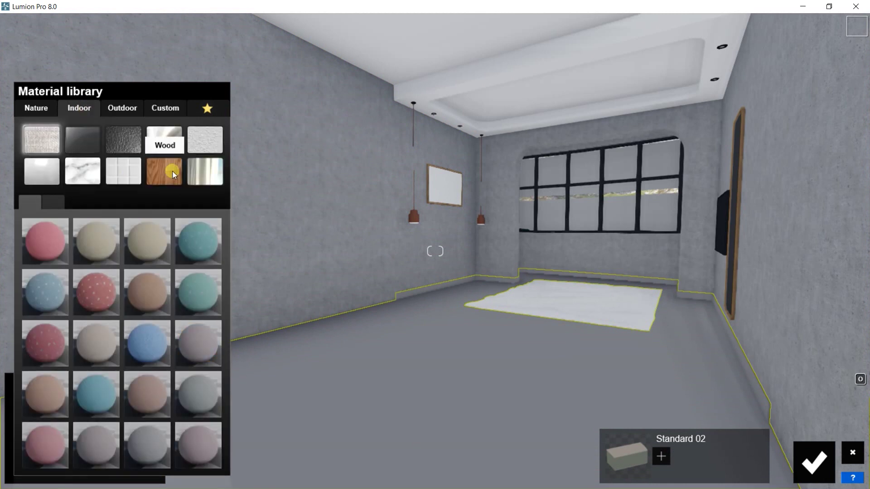
pyautogui.click(173, 172)
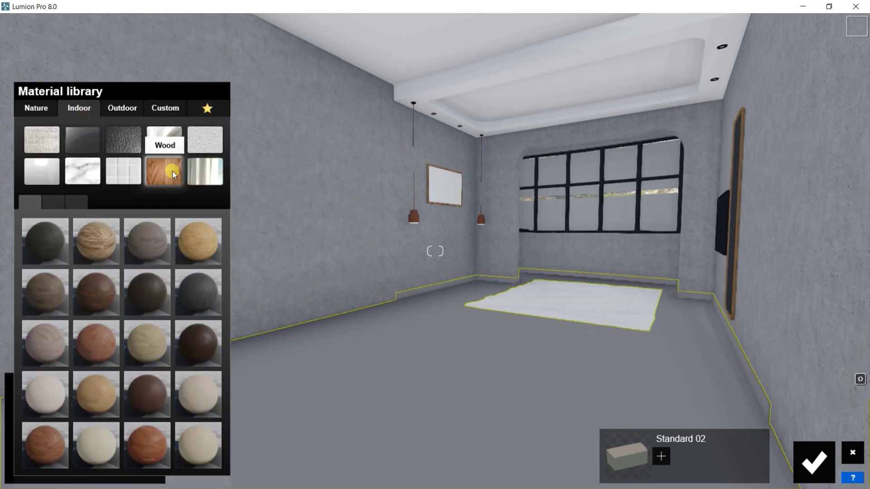
pyautogui.click(102, 245)
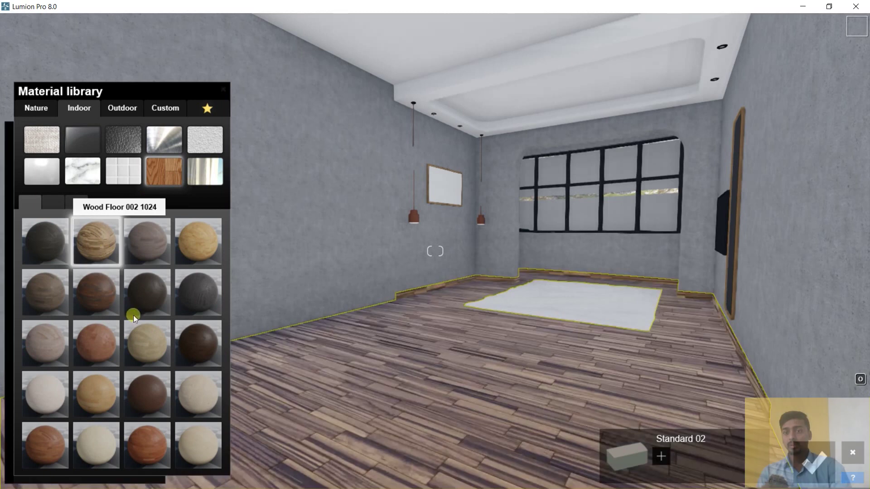
pyautogui.click(149, 447)
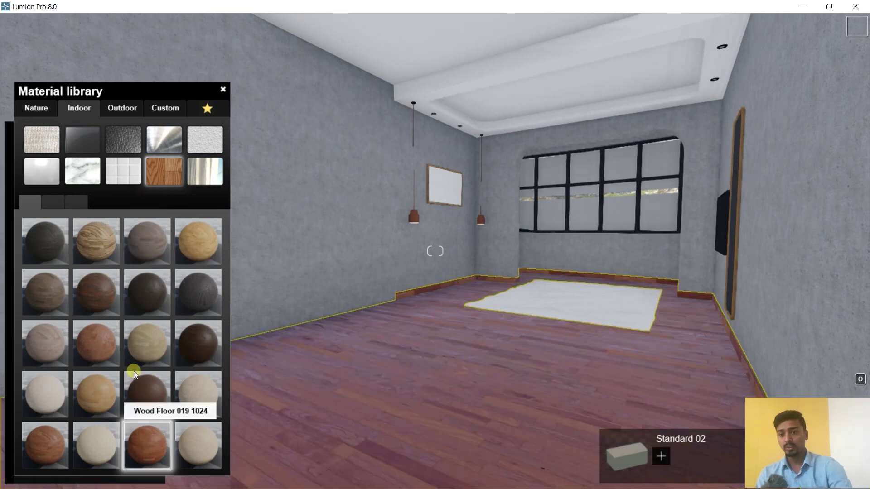
pyautogui.press('w')
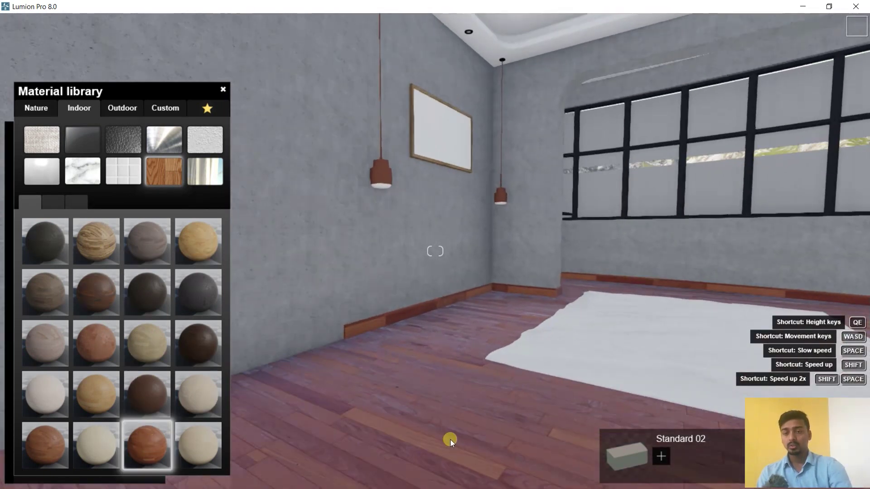
# Compare other floor materials and settle on the reddish Wood Floor
pyautogui.click(96, 343)
pyautogui.click(50, 338)
pyautogui.moveTo(317, 339); pyautogui.dragTo(411, 339, button='right')
pyautogui.click(198, 292)
pyautogui.click(96, 241)
pyautogui.click(46, 241)
pyautogui.click(45, 445)
pyautogui.moveTo(578, 334)
pyautogui.mouseDown(button='right')
pyautogui.moveTo(600, 334)
pyautogui.moveTo(578, 334)
pyautogui.moveTo(530, 194)
pyautogui.mouseUp(button='right')
# Make the tall panel beside the TV Custom glass with slightly lower transparency
pyautogui.click(528, 195)
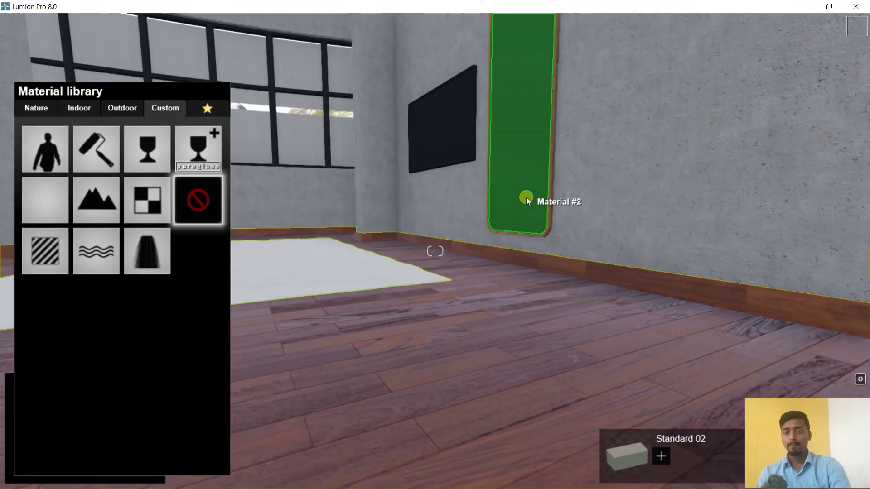
pyautogui.click(154, 149)
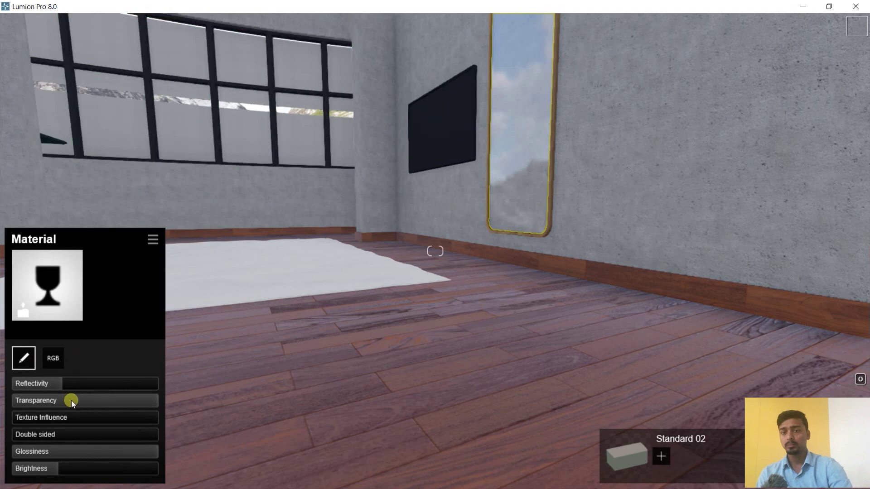
pyautogui.moveTo(74, 406)
pyautogui.mouseDown()
pyautogui.moveTo(132, 398)
pyautogui.moveTo(86, 384)
pyautogui.mouseUp()
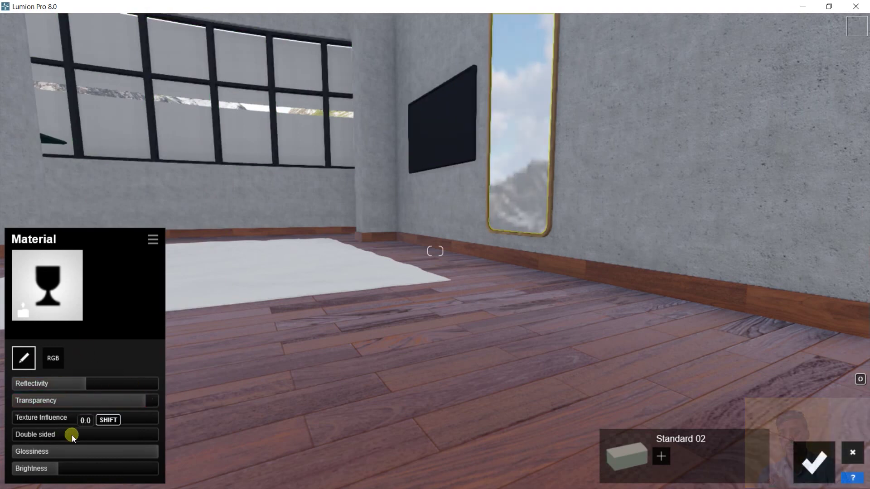
pyautogui.click(47, 286)
pyautogui.click(42, 249)
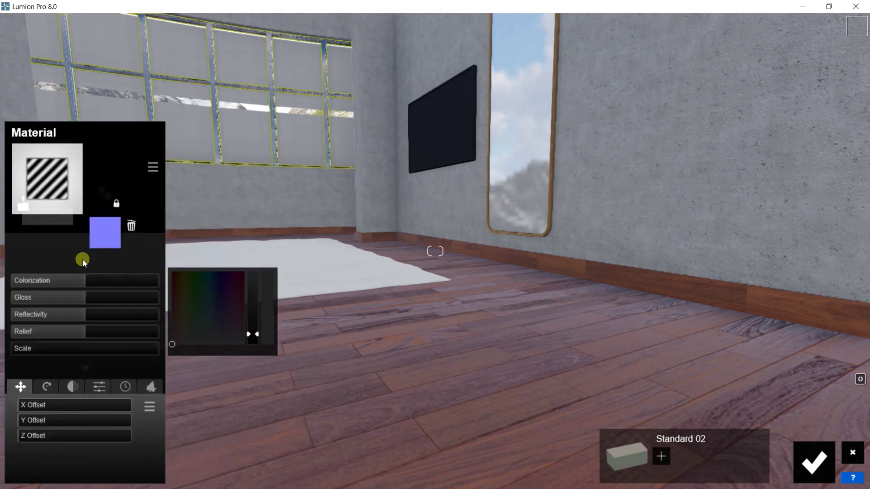
pyautogui.click(47, 213)
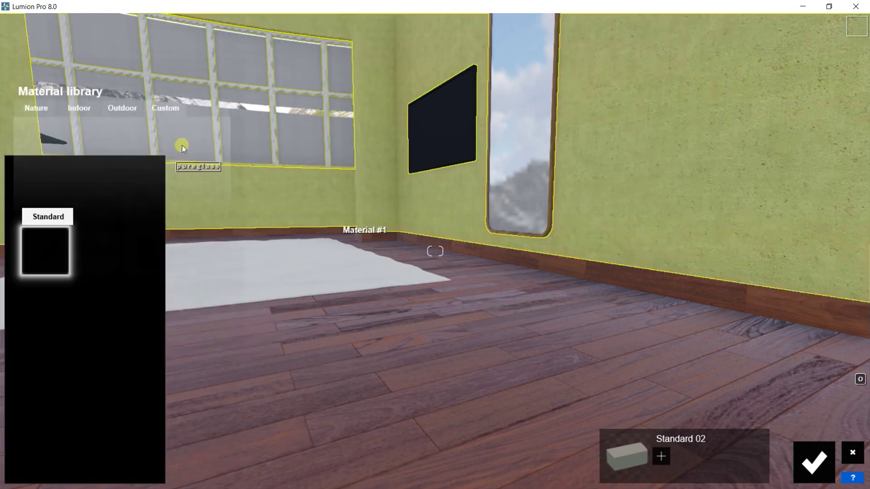
# Apply glass to the window panes so the mountain landscape shows through
pyautogui.click(247, 132)
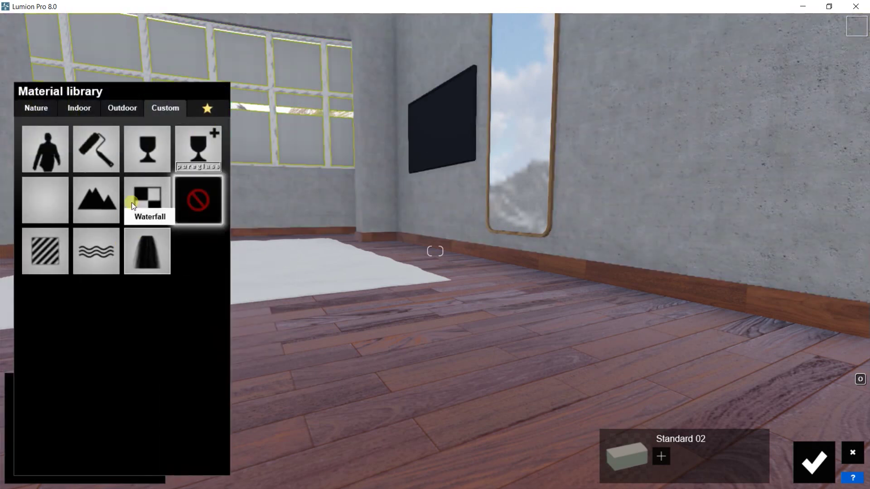
pyautogui.click(162, 154)
pyautogui.click(20, 311)
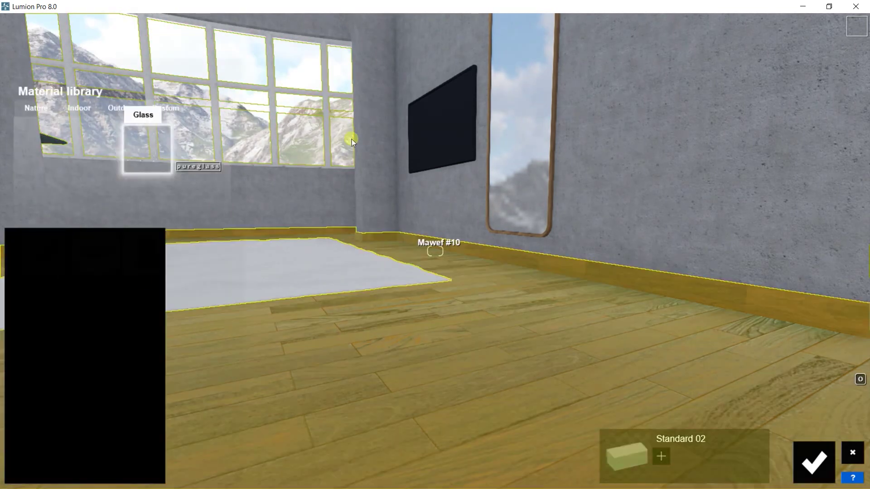
pyautogui.click(309, 72)
pyautogui.moveTo(301, 71)
pyautogui.mouseDown(button='right')
pyautogui.moveTo(309, 85)
pyautogui.moveTo(425, 109)
pyautogui.moveTo(364, 101)
pyautogui.mouseUp(button='right')
pyautogui.click(363, 100)
# Apply a Standard material to the ceiling
pyautogui.click(143, 261)
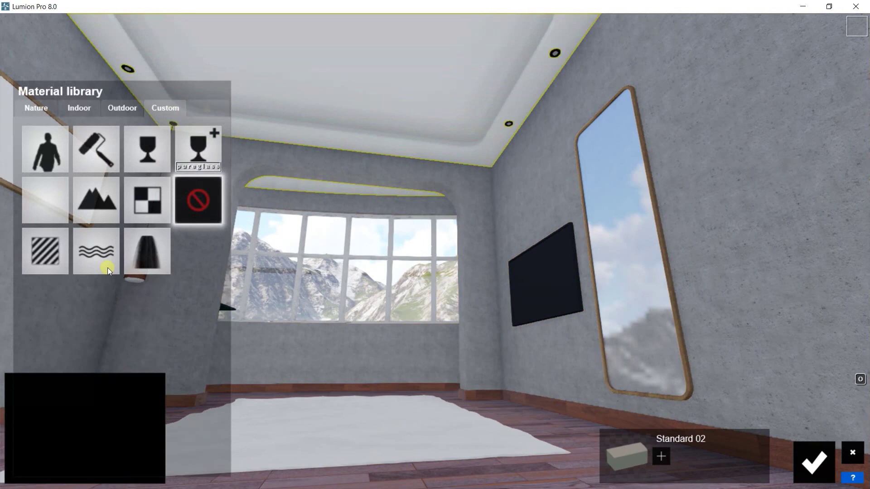
pyautogui.click(47, 254)
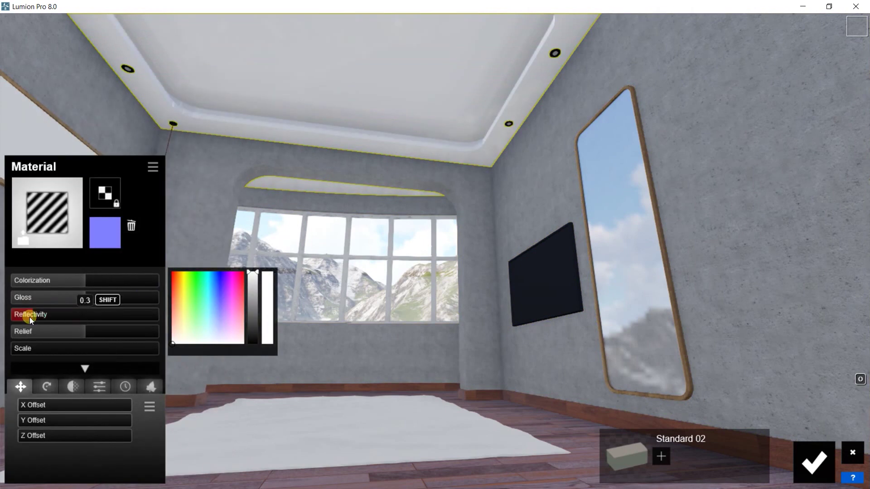
pyautogui.click(23, 239)
pyautogui.click(342, 245)
# Give the hanging lamp shades a Standard material with lowered reflectivity
pyautogui.moveTo(376, 253); pyautogui.dragTo(467, 233, button='right')
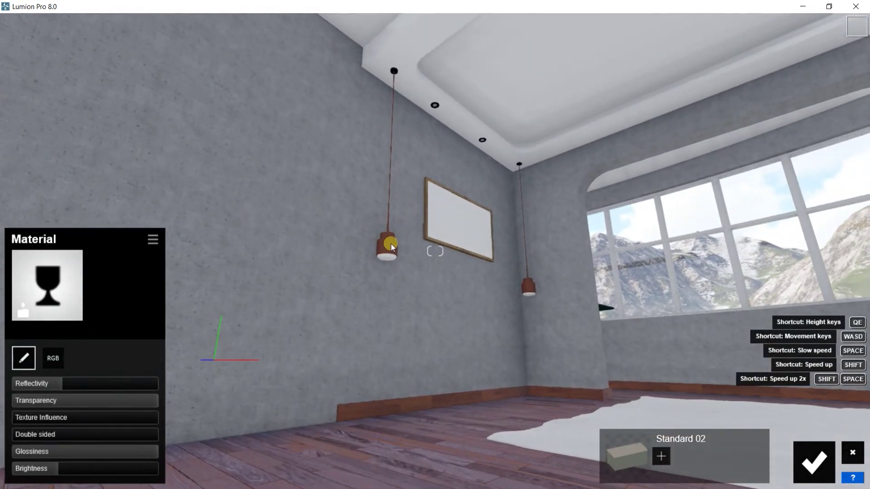
pyautogui.click(390, 244)
pyautogui.moveTo(86, 204)
pyautogui.click(50, 265)
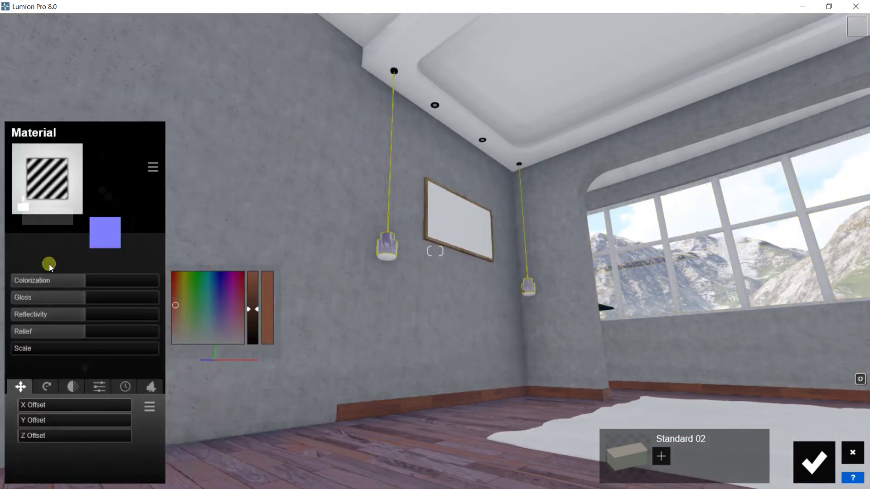
pyautogui.click(39, 316)
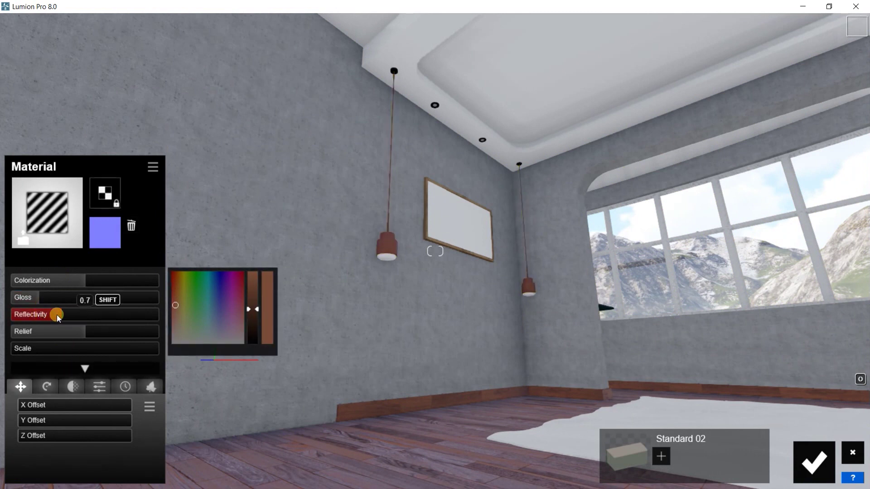
pyautogui.click(441, 239)
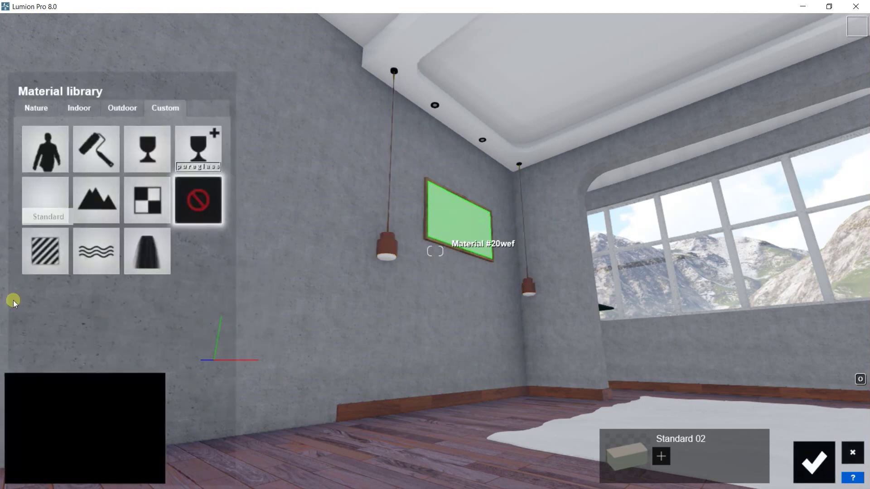
# Apply a Standard material to the framed picture, using a bedroom-folder JPG as its colour map
pyautogui.click(30, 252)
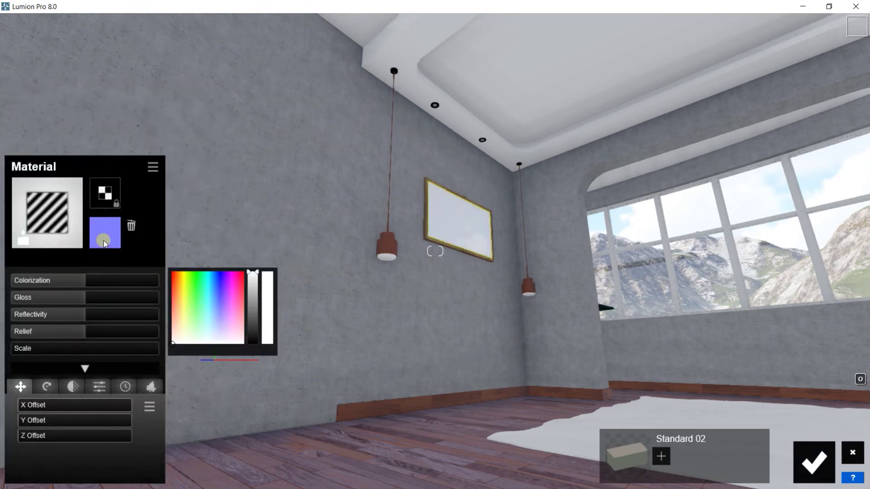
pyautogui.click(104, 203)
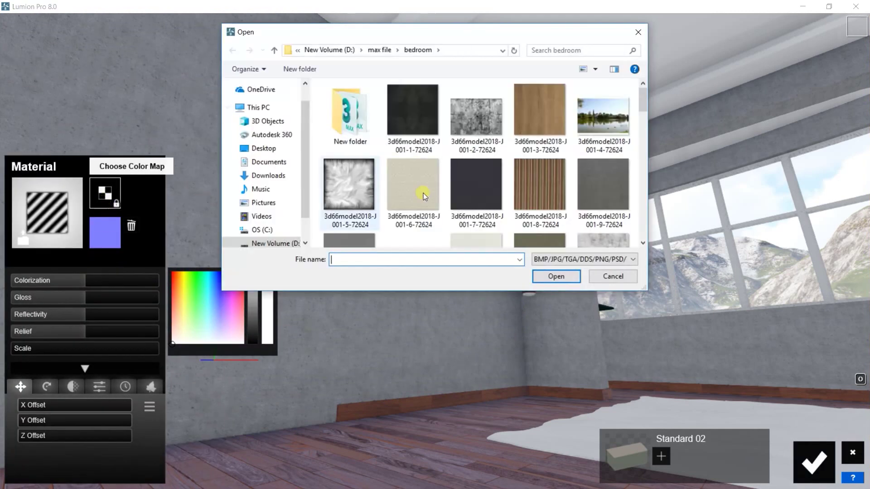
pyautogui.scroll(-5, 594, 118)
pyautogui.scroll(-5, 574, 153)
pyautogui.scroll(-3, 560, 194)
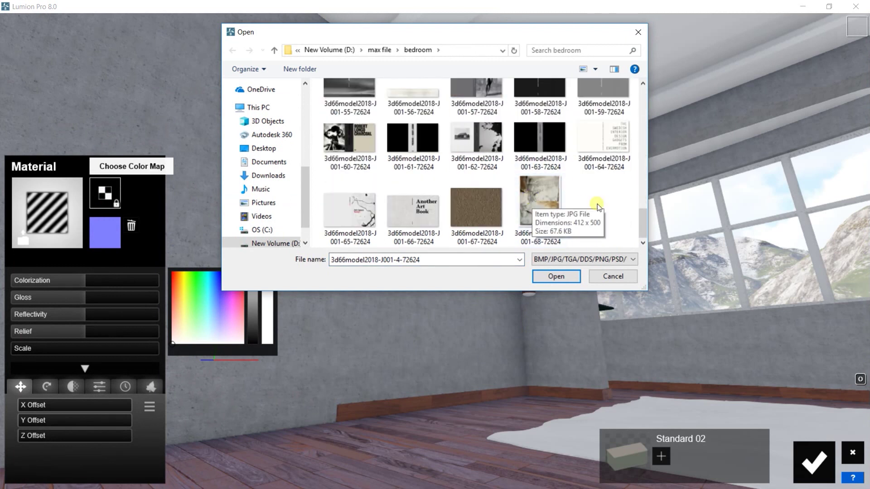
pyautogui.doubleClick(597, 204)
pyautogui.scroll(5, 524, 222)
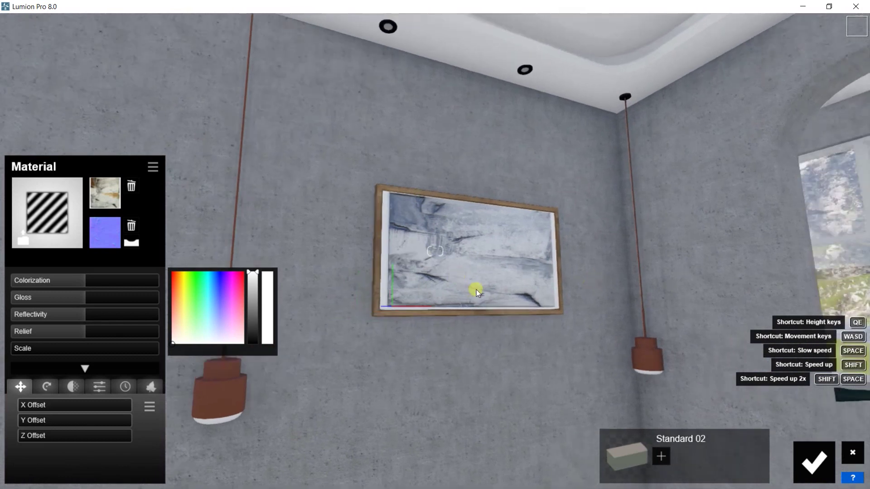
pyautogui.click(477, 289)
pyautogui.click(37, 265)
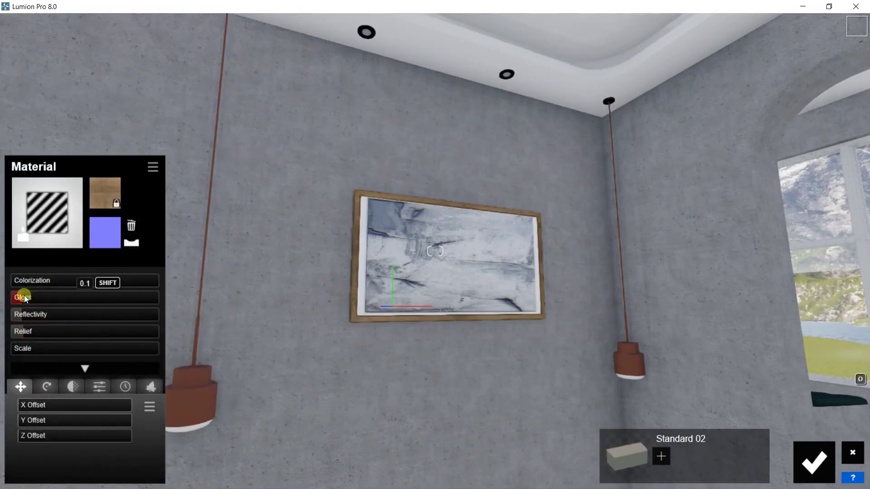
pyautogui.click(60, 254)
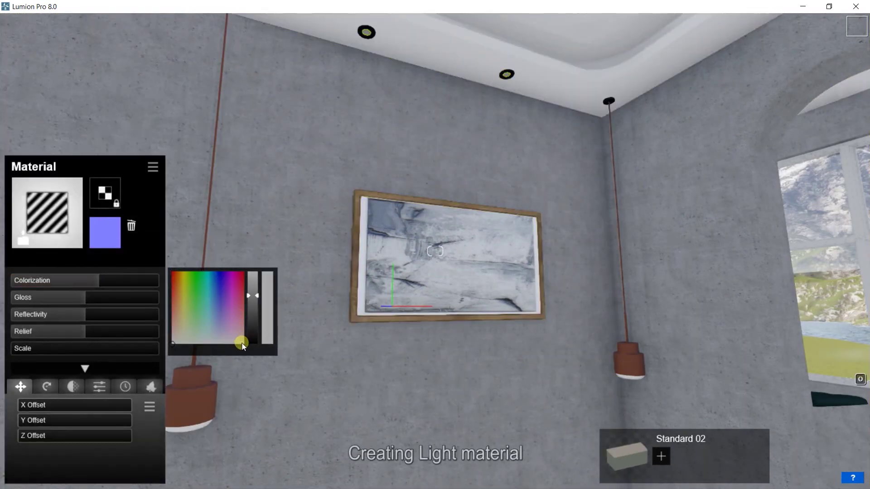
# Make the recessed downlights white with emissive 29.7, then apply Standard to the ceiling light
pyautogui.click(255, 277)
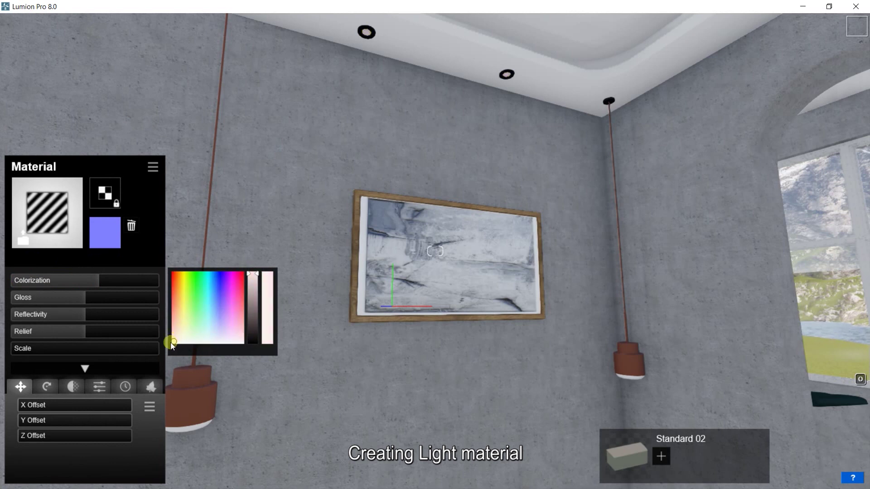
pyautogui.click(47, 386)
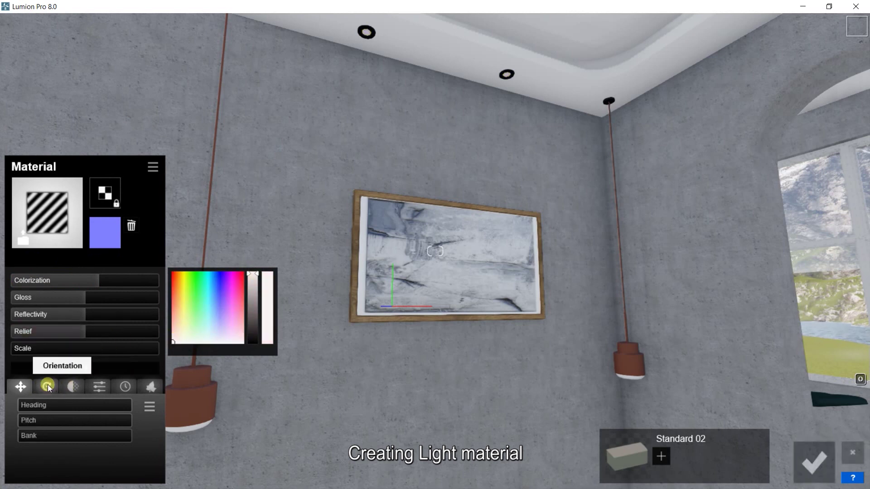
pyautogui.click(75, 388)
pyautogui.click(101, 389)
pyautogui.moveTo(75, 406); pyautogui.dragTo(71, 406)
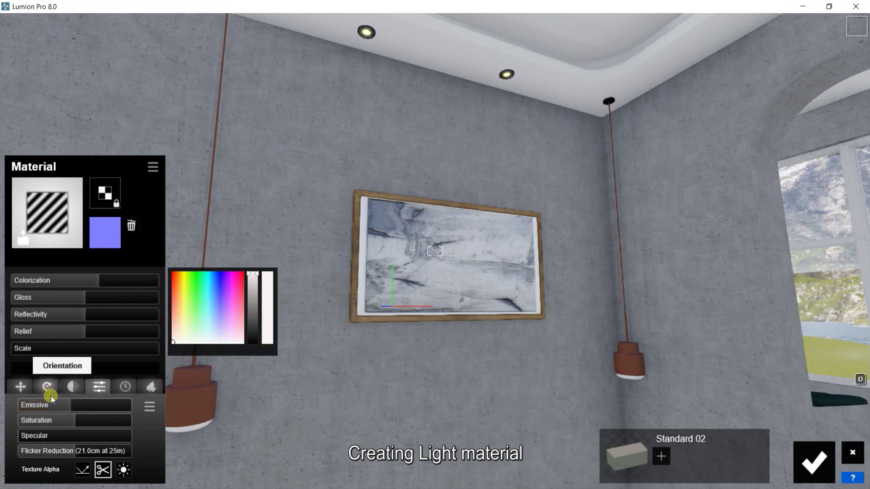
pyautogui.click(48, 386)
pyautogui.click(20, 387)
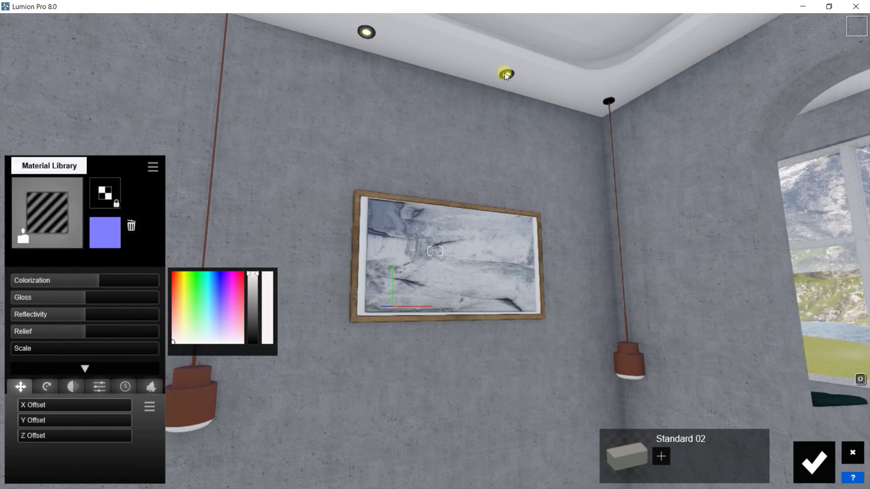
pyautogui.click(504, 73)
pyautogui.click(64, 253)
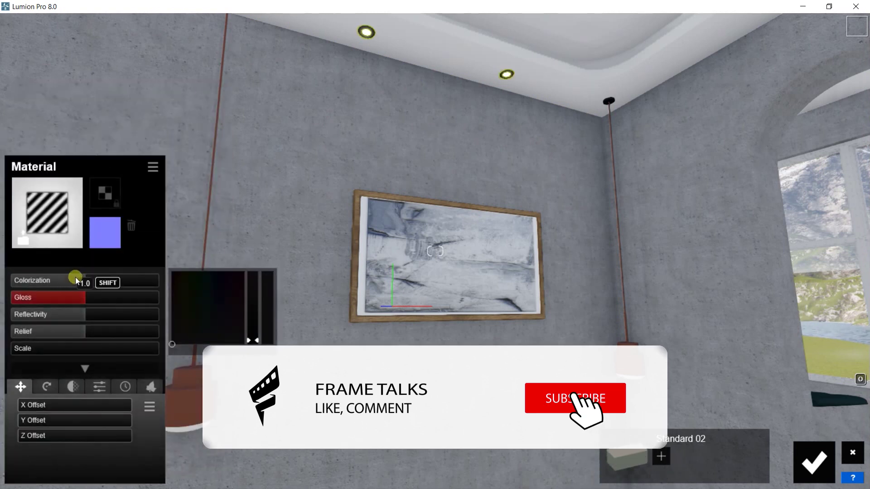
# Bring up the pendant light's material library and view its emissive settings
pyautogui.click(609, 100)
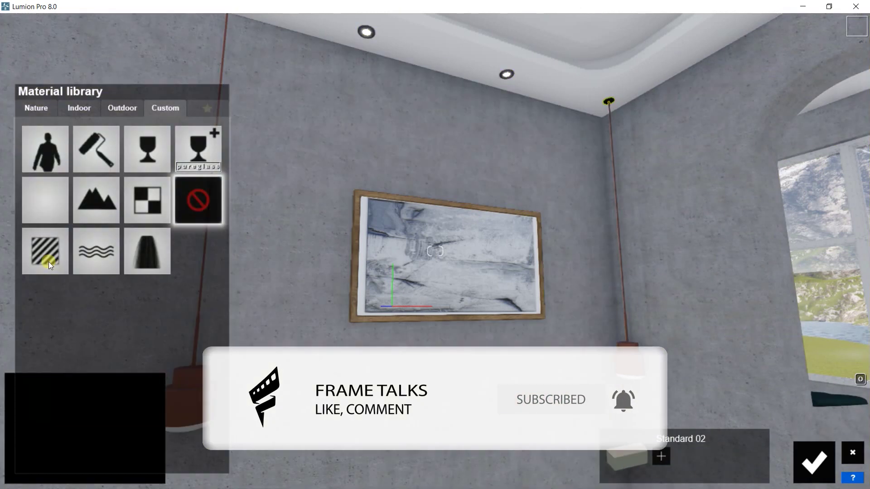
pyautogui.click(41, 248)
pyautogui.moveTo(462, 213)
pyautogui.mouseDown(button='right')
pyautogui.moveTo(398, 275)
pyautogui.moveTo(572, 207)
pyautogui.mouseUp(button='right')
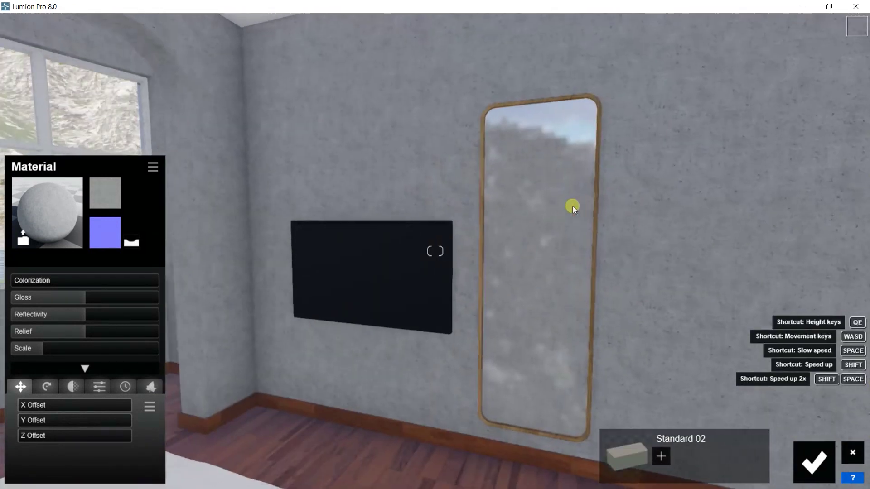
pyautogui.click(99, 387)
# Apply a Standard material to the wall-mounted TV and confirm the material edits
pyautogui.moveTo(390, 351)
pyautogui.mouseDown(button='right')
pyautogui.moveTo(374, 316)
pyautogui.moveTo(583, 276)
pyautogui.mouseUp(button='right')
pyautogui.click(545, 225)
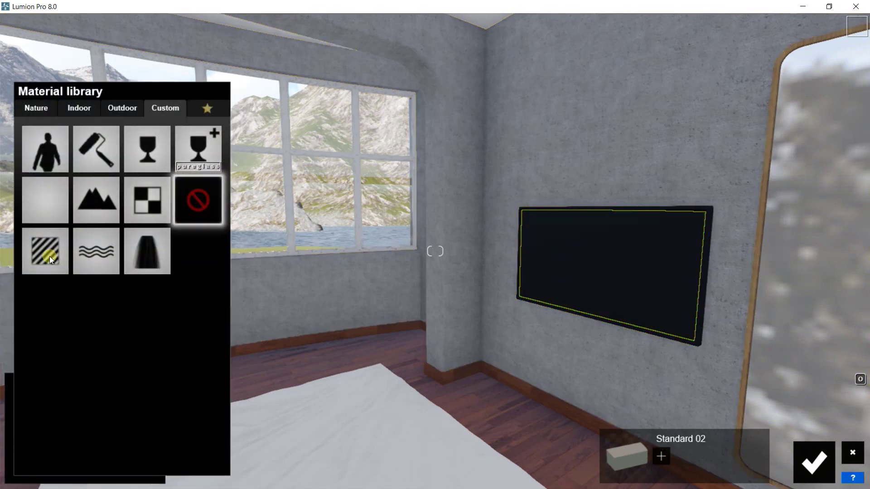
pyautogui.click(43, 249)
pyautogui.click(521, 218)
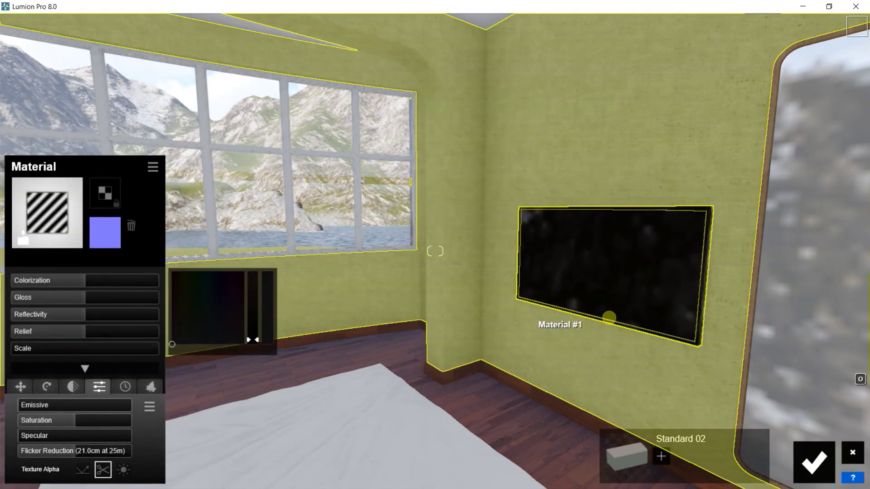
pyautogui.moveTo(528, 323); pyautogui.dragTo(317, 317, button='right')
pyautogui.click(814, 462)
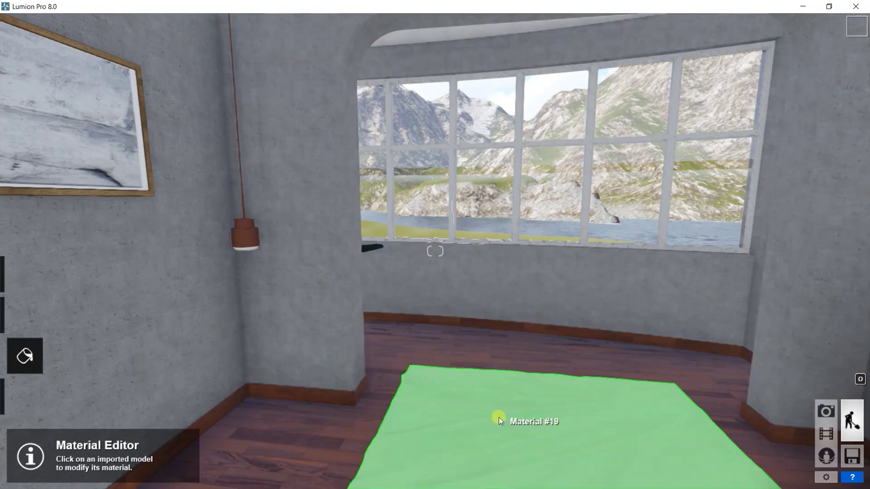
# Cover the bed with grey Carpet Office 009 1024 instead of Carpet Office 005, and confirm
pyautogui.click(499, 418)
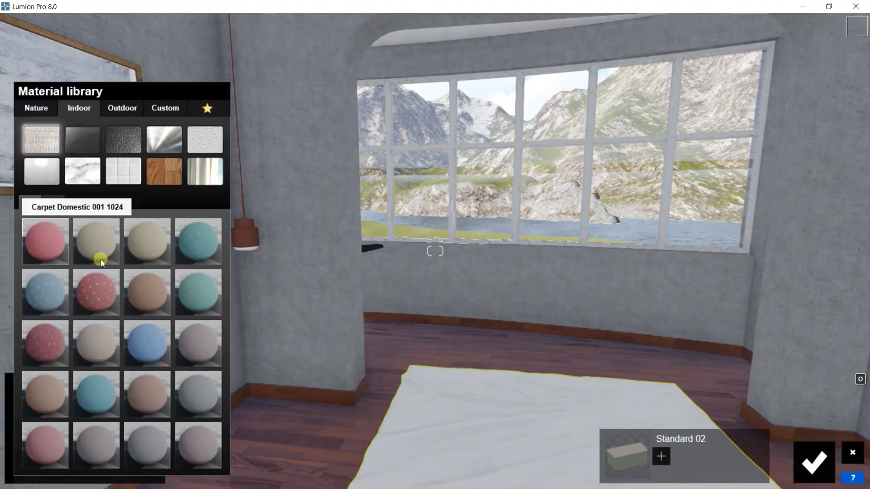
pyautogui.click(153, 398)
pyautogui.click(153, 441)
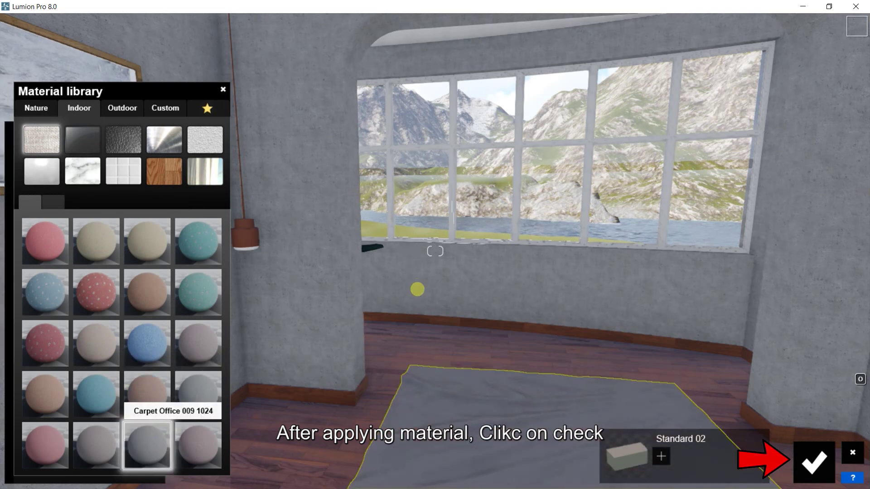
pyautogui.moveTo(417, 289); pyautogui.dragTo(417, 344, button='right')
pyautogui.click(813, 462)
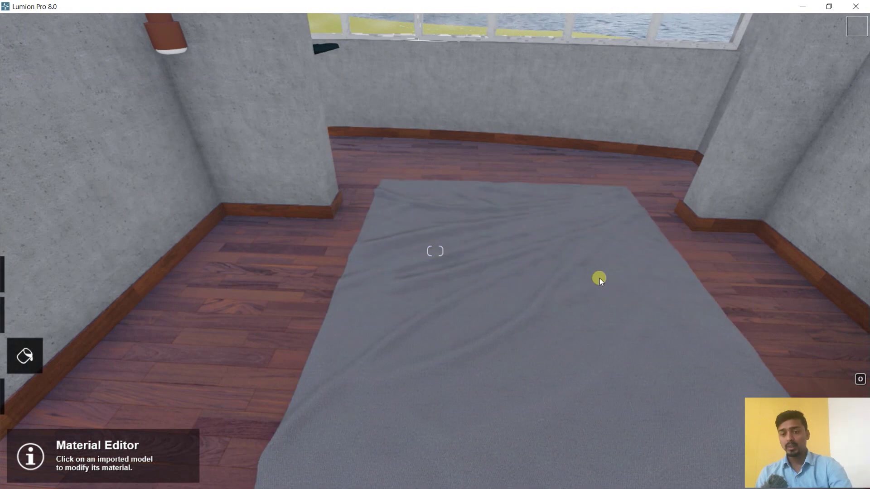
pyautogui.scroll(-2, 376, 107)
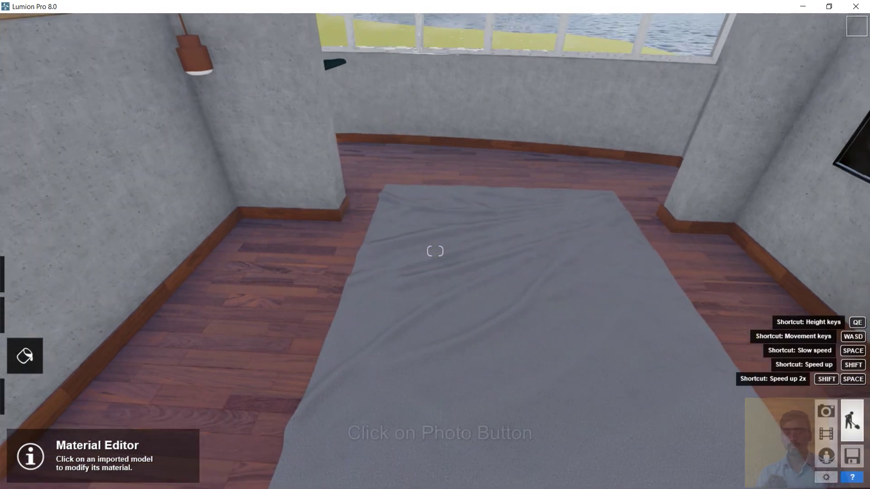
# Frame the whole bedroom in Photo mode and save the view as Photo - 1
pyautogui.click(824, 411)
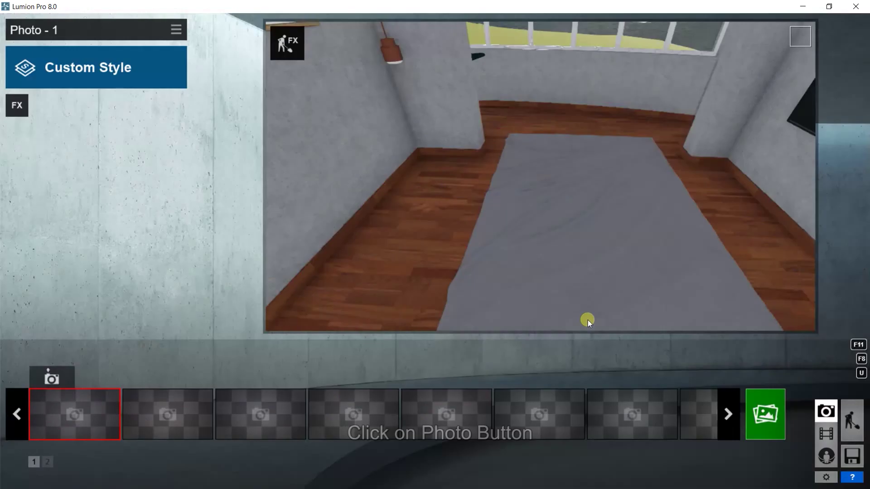
pyautogui.moveTo(523, 309)
pyautogui.mouseDown(button='right')
pyautogui.moveTo(609, 220)
pyautogui.moveTo(594, 232)
pyautogui.moveTo(585, 224)
pyautogui.mouseUp(button='right')
pyautogui.press('s')
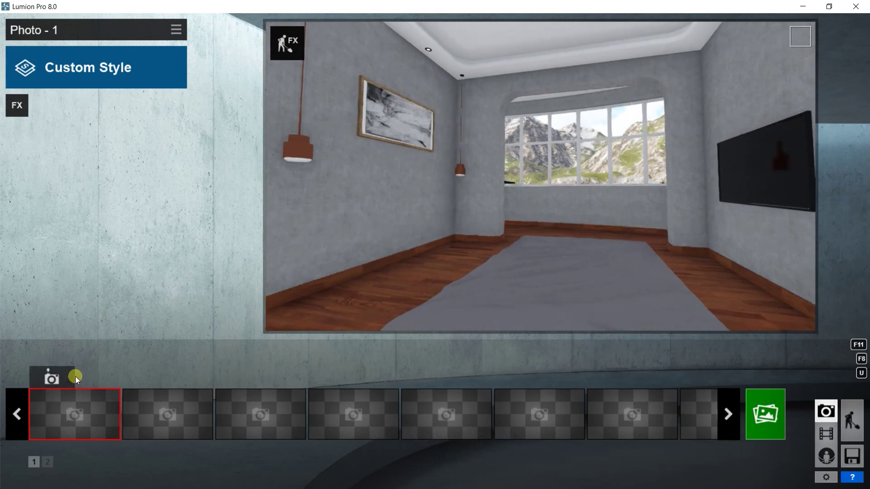
pyautogui.hotkey('ctrl', '1')
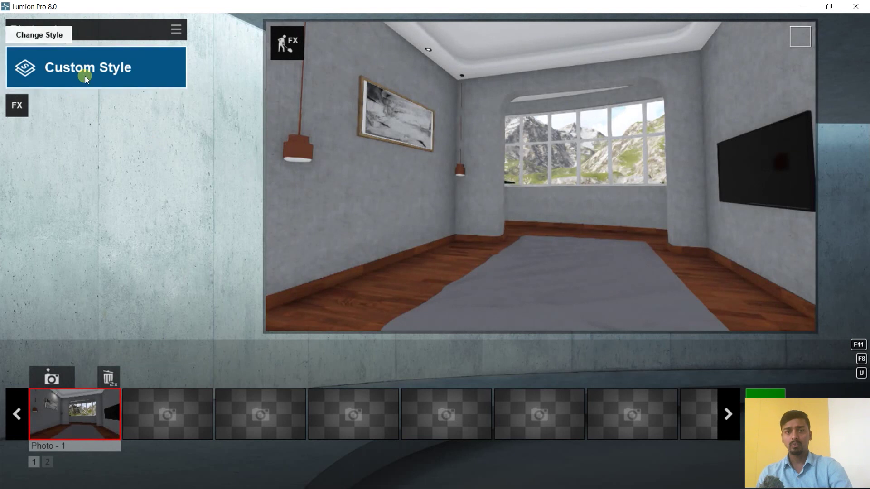
# Give Photo - 1 the Realistic, then Interior style, and return to Build mode
pyautogui.click(85, 75)
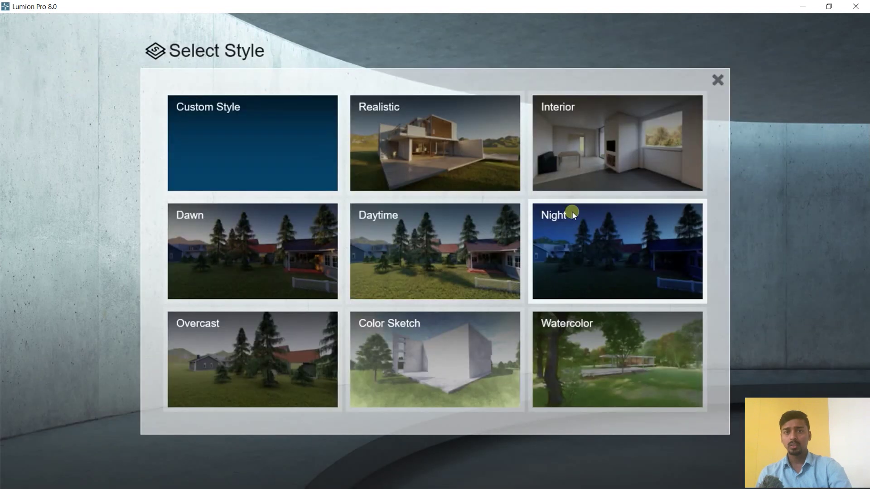
pyautogui.click(444, 160)
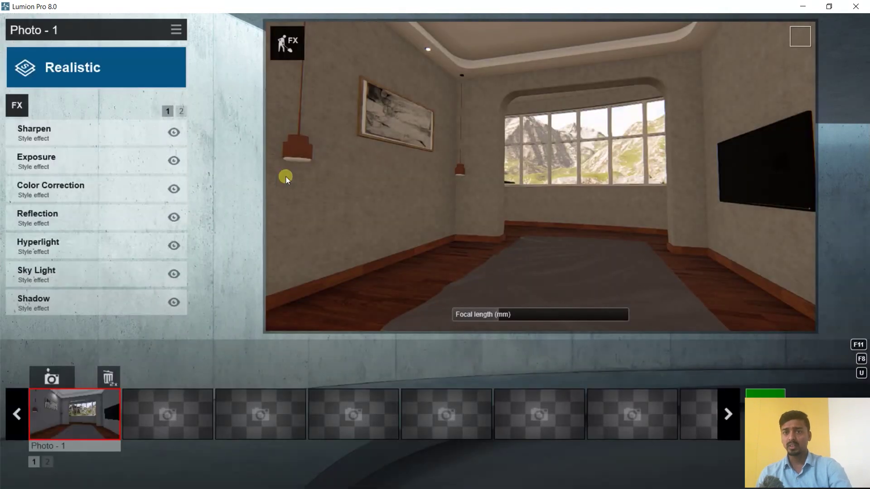
pyautogui.click(62, 79)
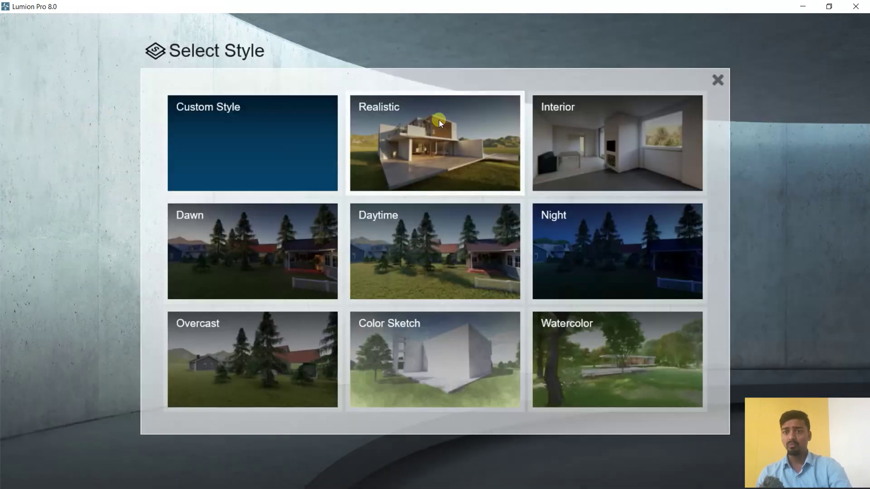
pyautogui.click(609, 177)
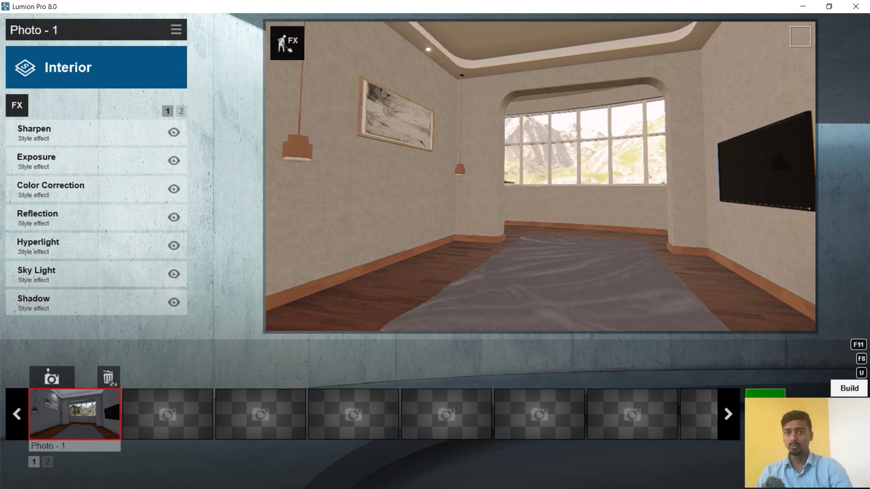
pyautogui.click(786, 430)
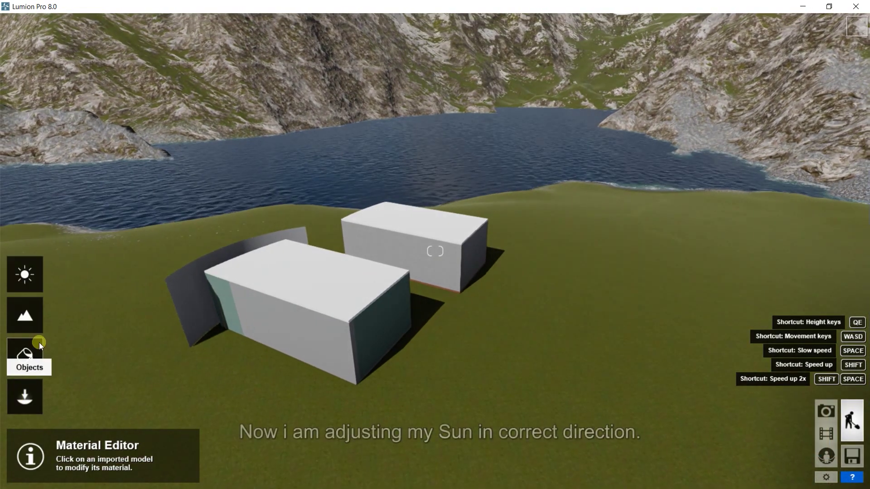
# Reduce the cloud cover and set the sun low in the east for long shadows
pyautogui.click(26, 288)
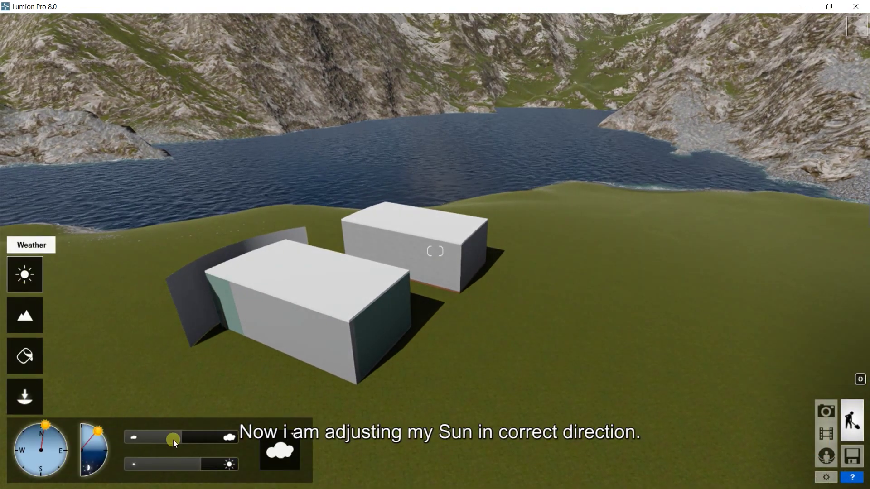
pyautogui.moveTo(173, 439); pyautogui.dragTo(152, 436)
pyautogui.moveTo(99, 434)
pyautogui.mouseDown()
pyautogui.moveTo(115, 459)
pyautogui.moveTo(99, 420)
pyautogui.mouseUp()
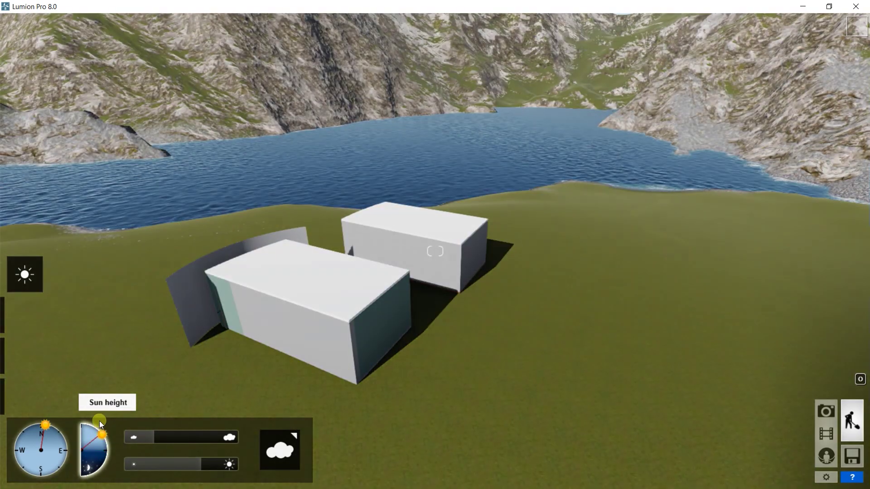
pyautogui.moveTo(27, 428)
pyautogui.mouseDown()
pyautogui.moveTo(16, 436)
pyautogui.moveTo(77, 440)
pyautogui.mouseUp()
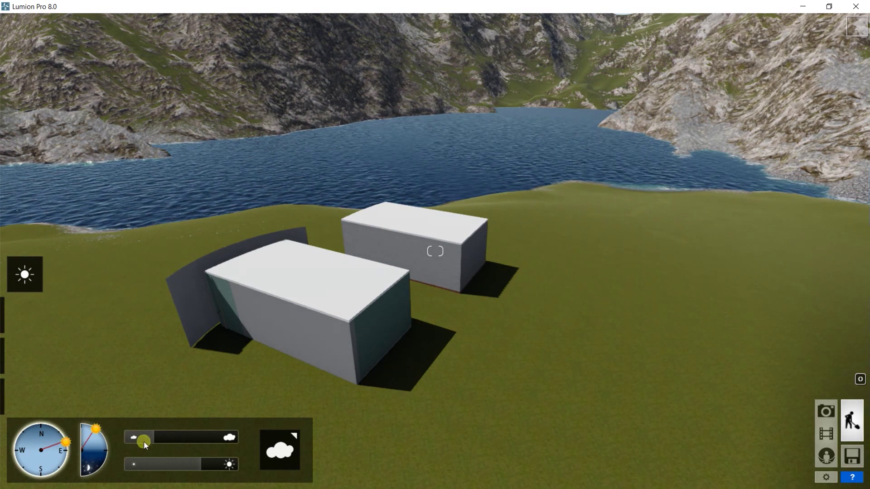
pyautogui.moveTo(99, 430); pyautogui.dragTo(100, 431)
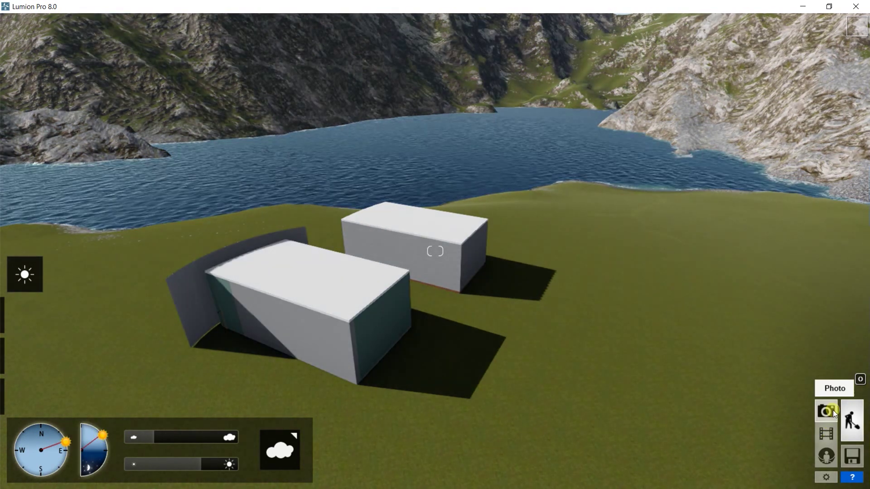
# Add a Reflection effect to the photo with the floor as the first reflection plane
pyautogui.click(833, 410)
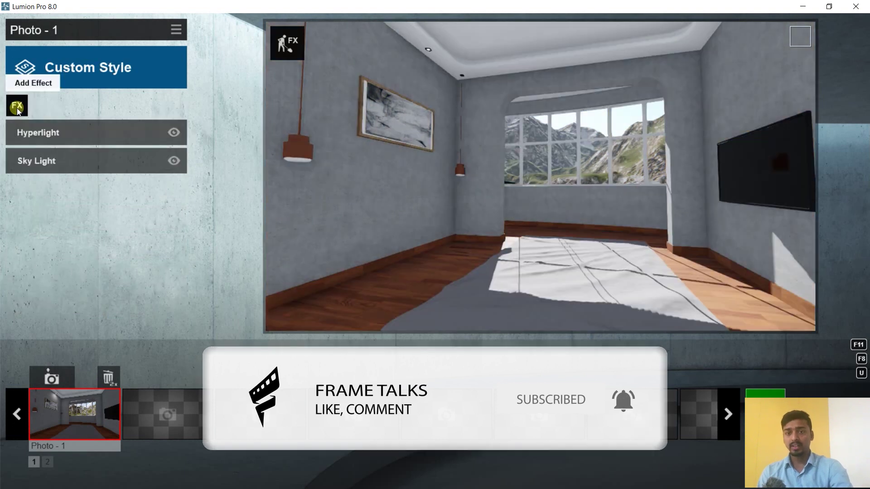
pyautogui.click(17, 108)
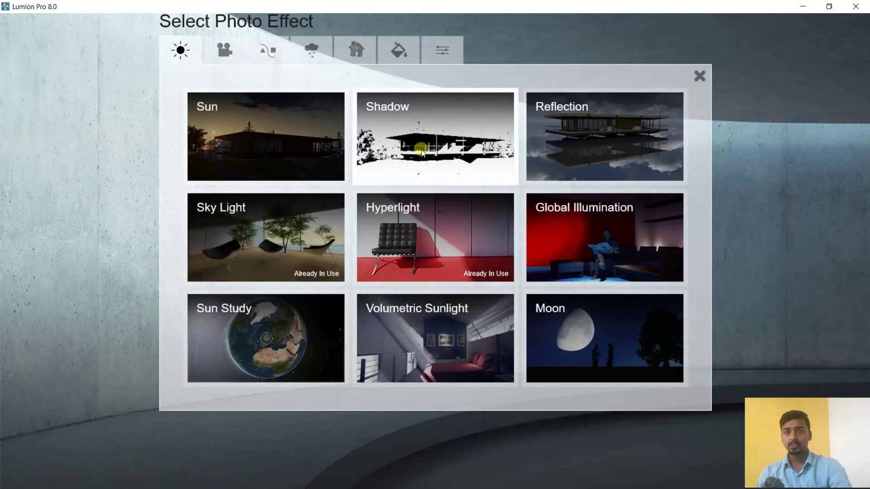
pyautogui.click(583, 151)
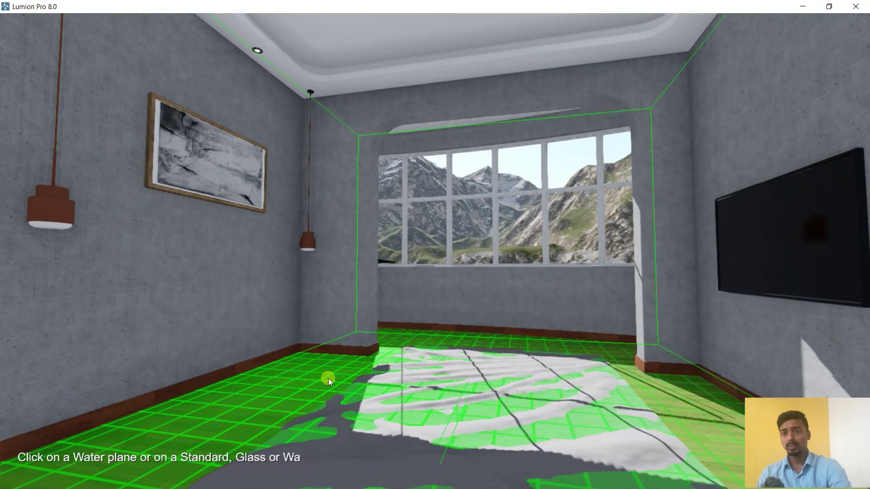
pyautogui.click(330, 377)
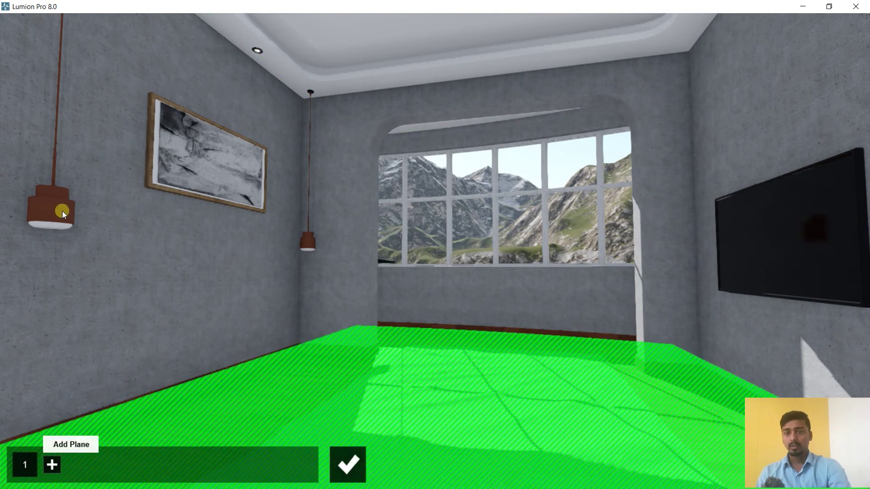
# Add more reflection planes, including the TV screen and the left wall
pyautogui.click(52, 465)
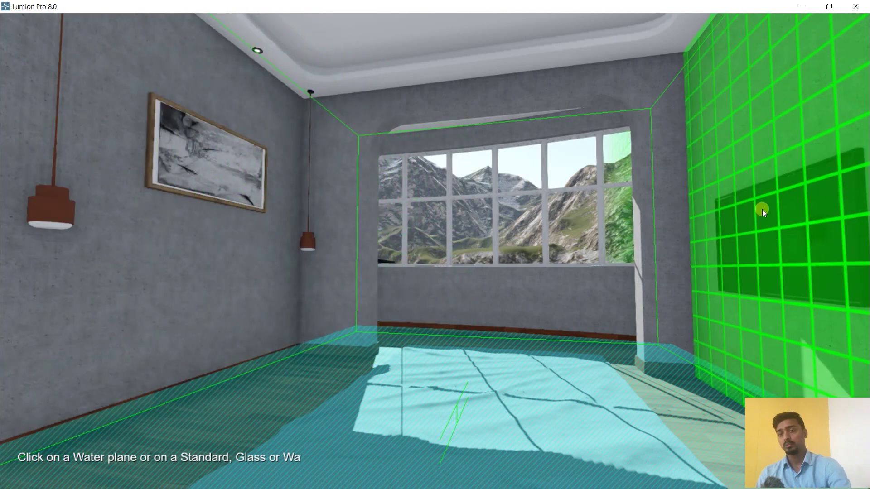
pyautogui.click(486, 330)
pyautogui.click(83, 462)
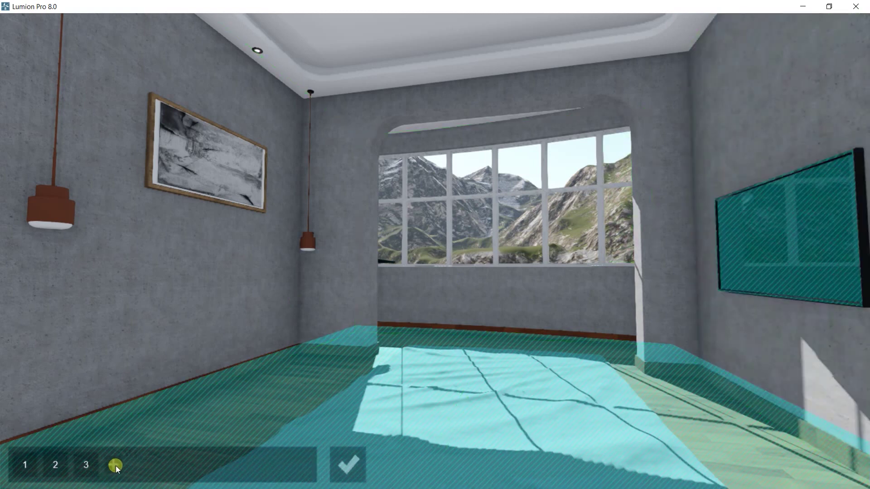
pyautogui.click(113, 464)
pyautogui.click(53, 218)
pyautogui.click(145, 465)
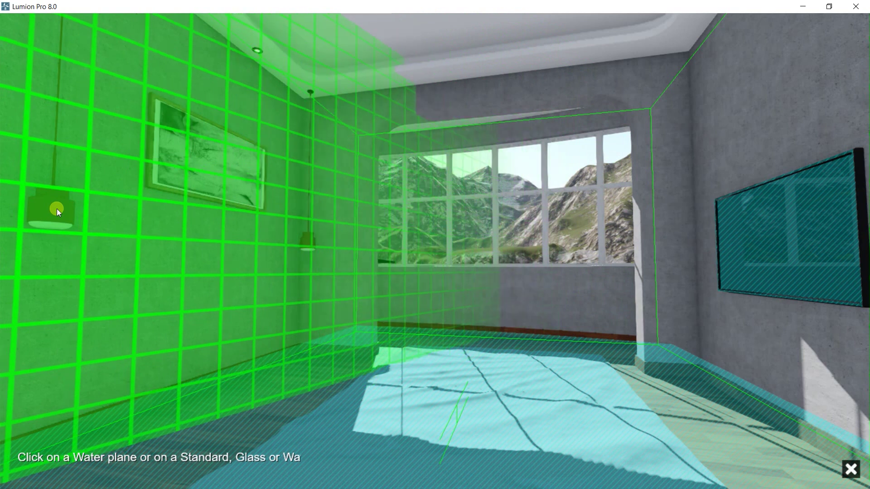
pyautogui.click(83, 231)
# Pick the floor as a reflection plane, remove the extra plane, and confirm
pyautogui.click(174, 463)
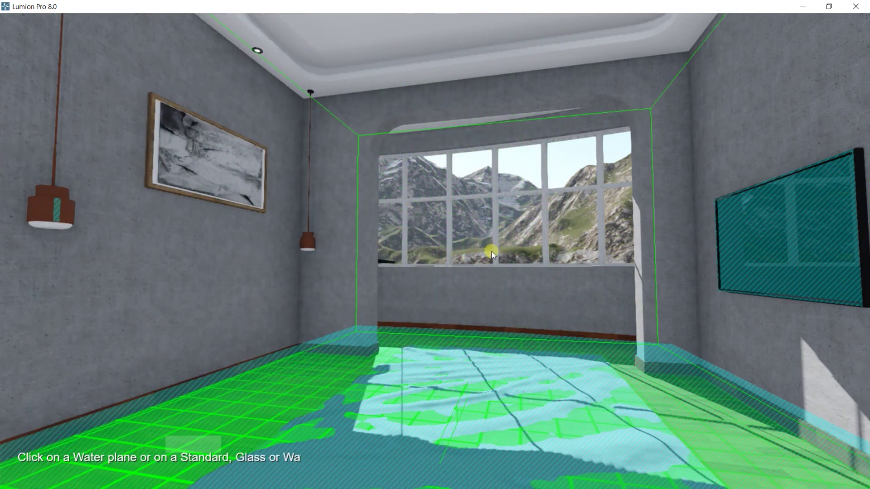
pyautogui.click(483, 249)
pyautogui.click(167, 469)
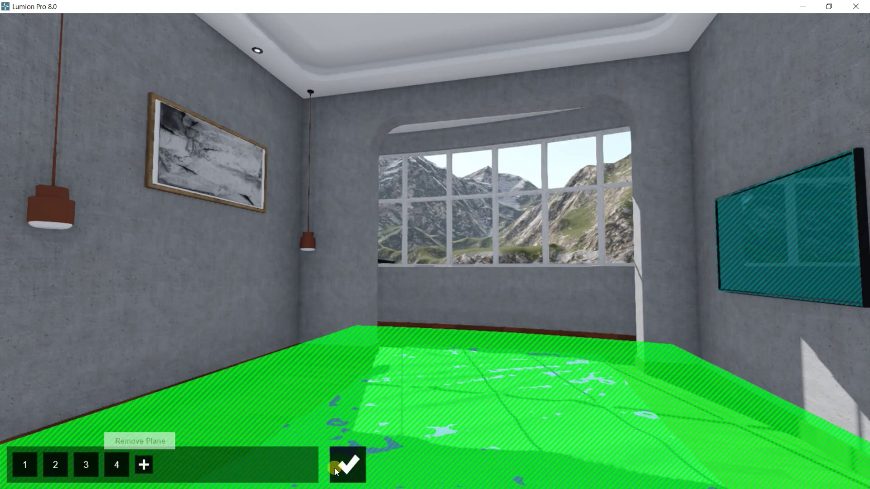
pyautogui.click(336, 470)
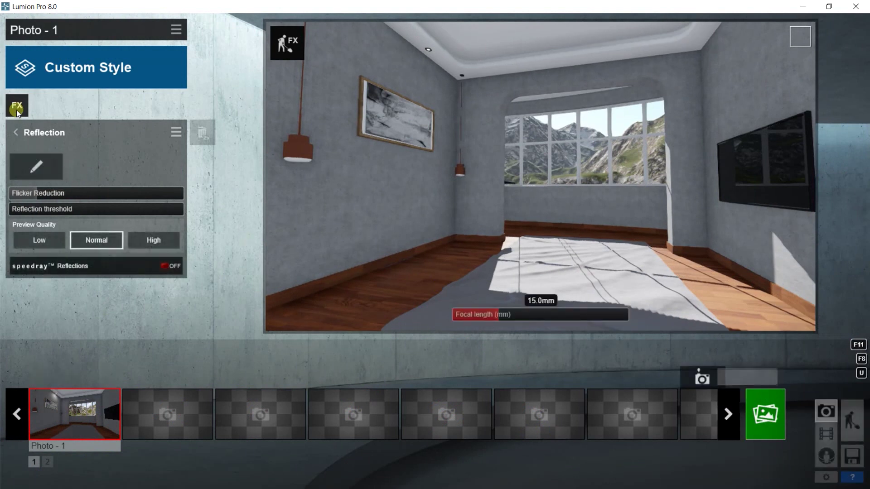
# Place a double bed from the Indoor library on the bedroom floor
pyautogui.click(849, 417)
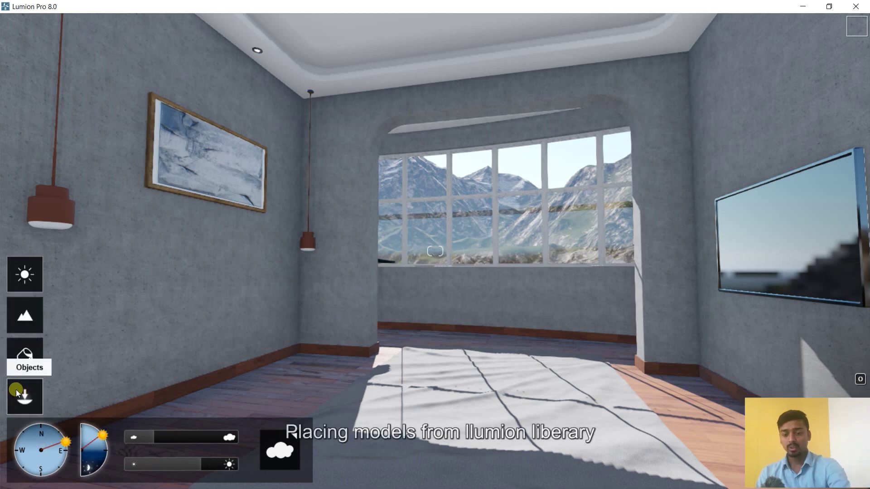
pyautogui.click(31, 390)
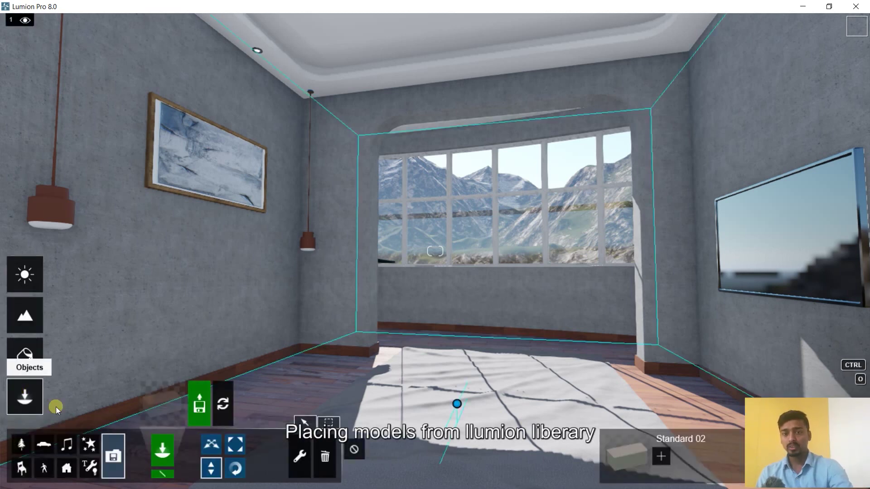
pyautogui.click(24, 465)
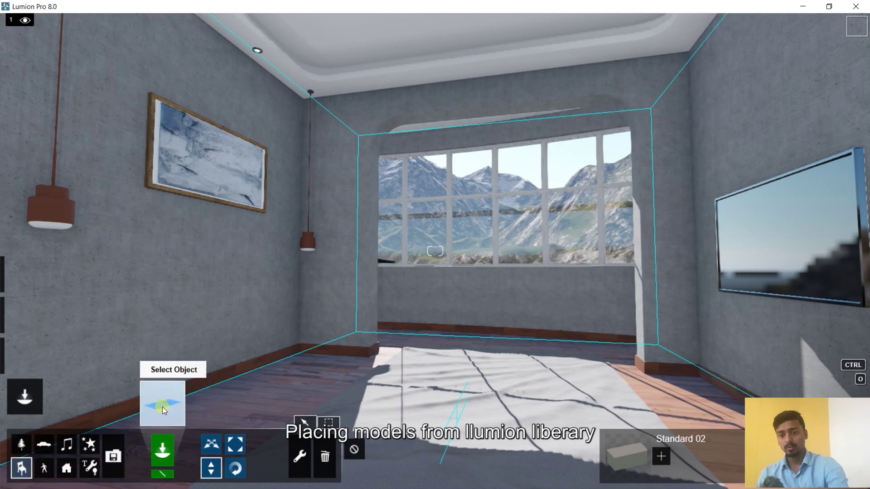
pyautogui.click(163, 408)
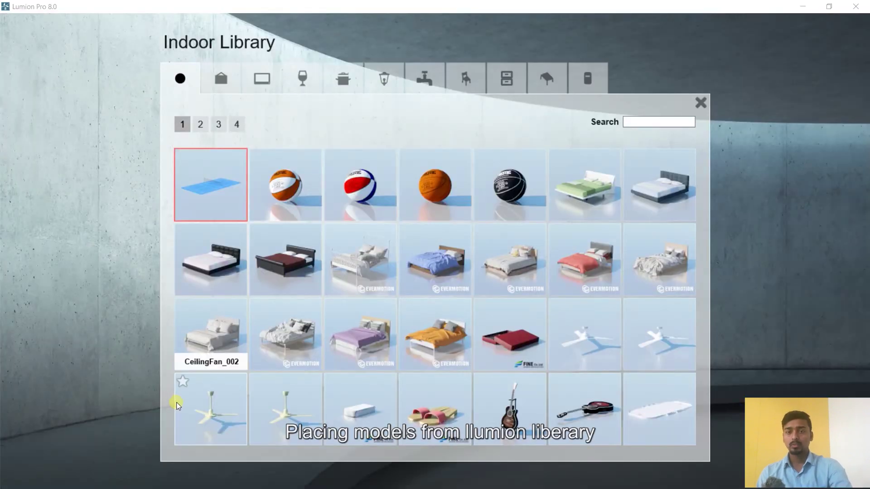
pyautogui.click(651, 262)
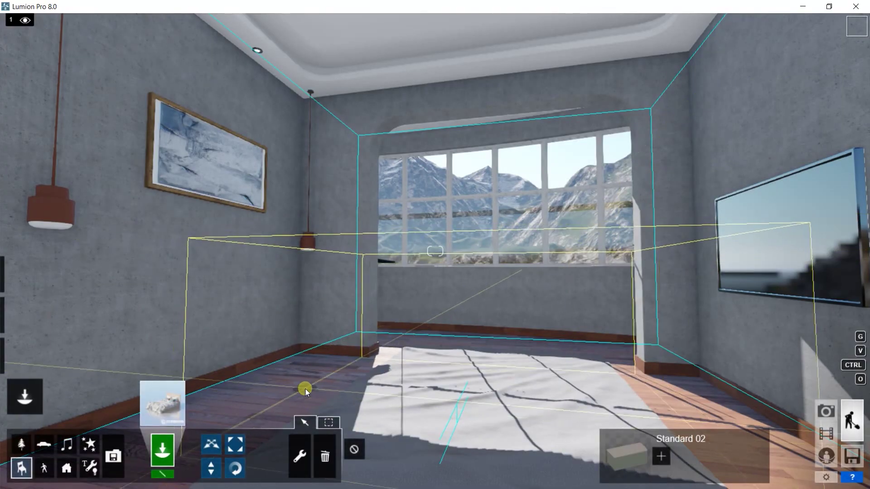
pyautogui.click(306, 388)
# Move the bed into position against the left wall
pyautogui.click(211, 445)
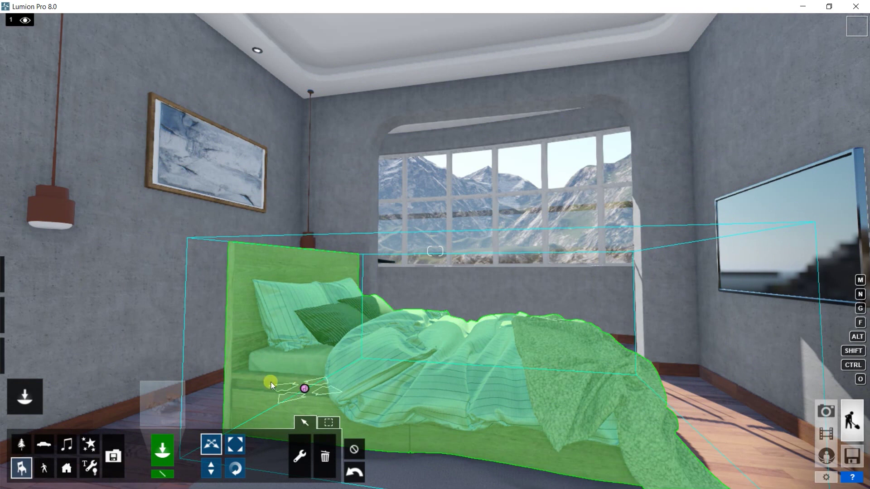
pyautogui.moveTo(255, 382)
pyautogui.mouseDown()
pyautogui.moveTo(246, 374)
pyautogui.moveTo(233, 384)
pyautogui.mouseUp()
pyautogui.moveTo(476, 344)
pyautogui.mouseDown(button='right')
pyautogui.moveTo(360, 204)
pyautogui.moveTo(404, 333)
pyautogui.moveTo(445, 390)
pyautogui.moveTo(344, 359)
pyautogui.mouseUp(button='right')
pyautogui.press('w')
pyautogui.moveTo(338, 360); pyautogui.dragTo(333, 360)
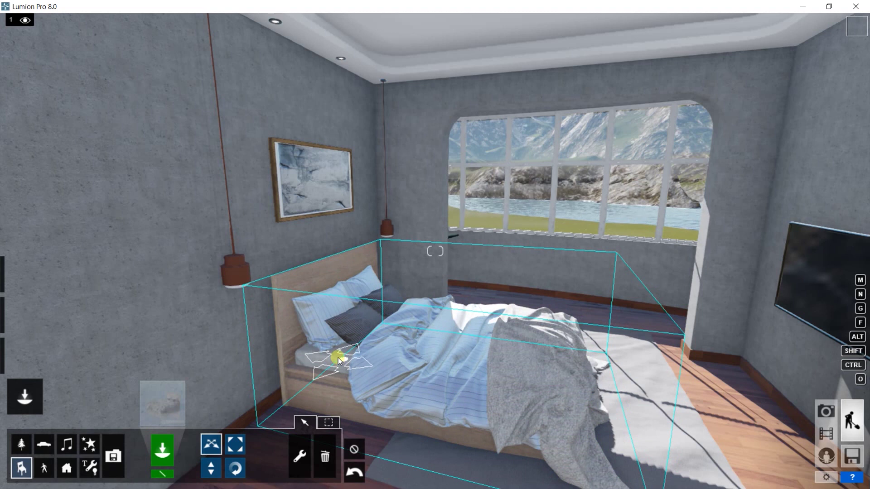
# Hang a ceiling fan from the Indoor library on the bedroom ceiling
pyautogui.click(159, 399)
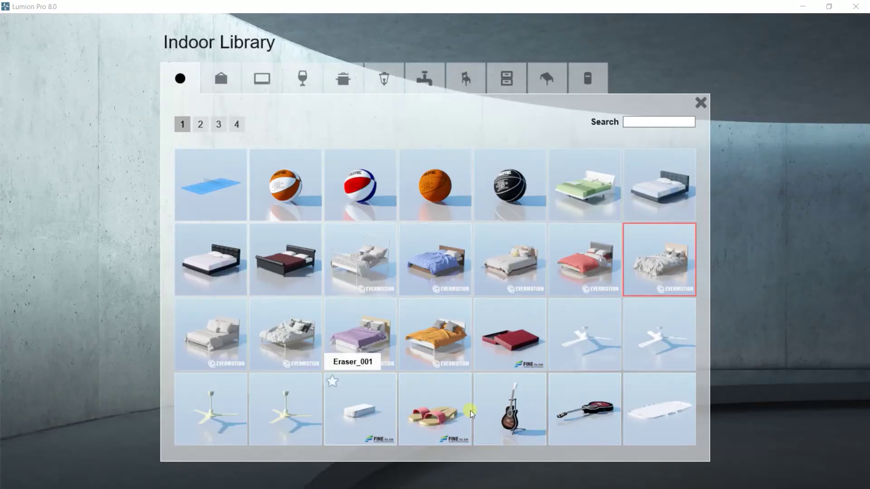
pyautogui.click(548, 240)
pyautogui.moveTo(547, 241); pyautogui.dragTo(530, 213, button='right')
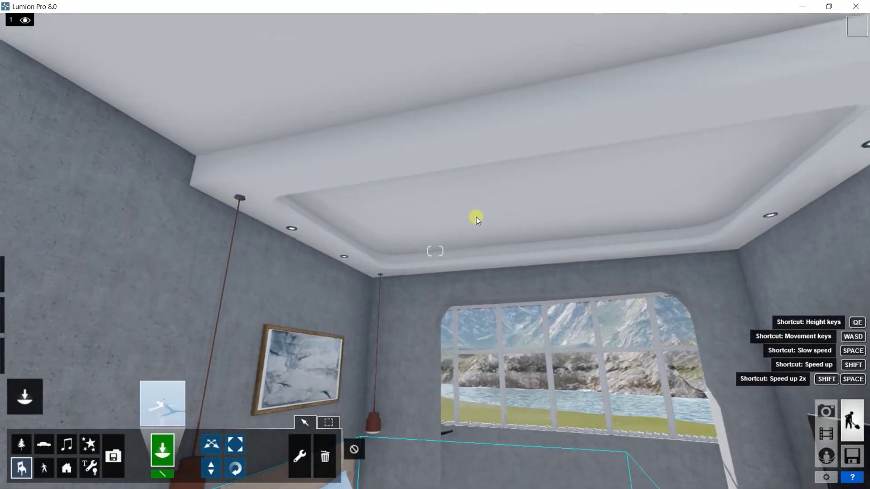
pyautogui.click(478, 220)
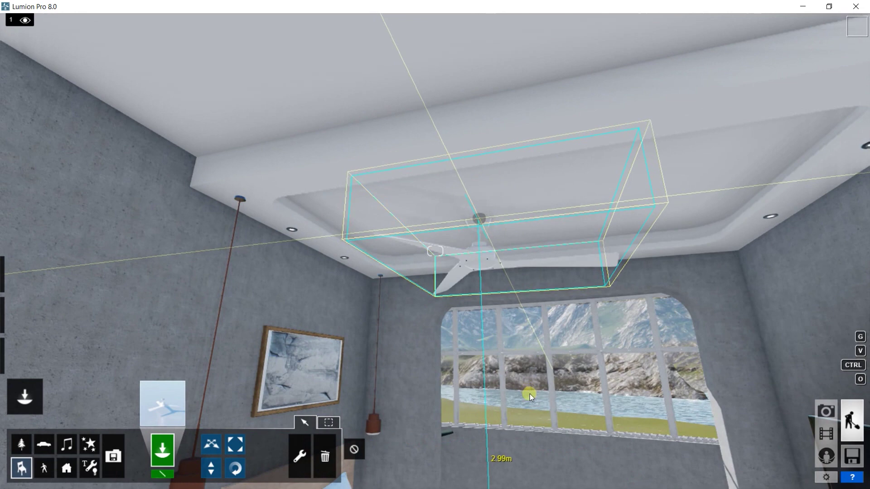
# Page through the Indoor library to the Storage category's cabinets and credenzas
pyautogui.click(164, 403)
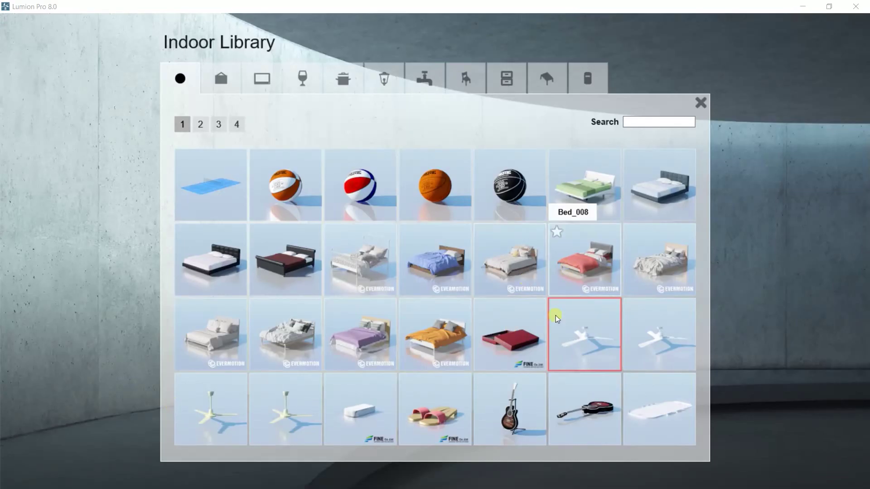
pyautogui.click(200, 125)
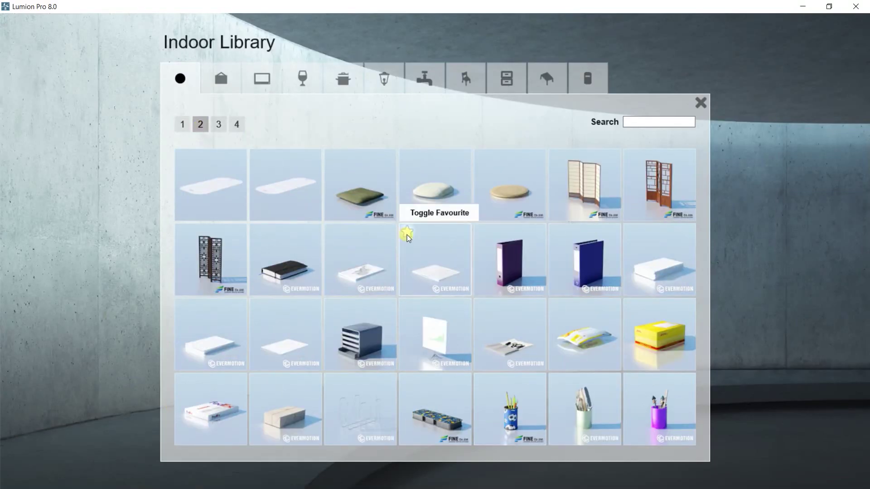
pyautogui.click(219, 124)
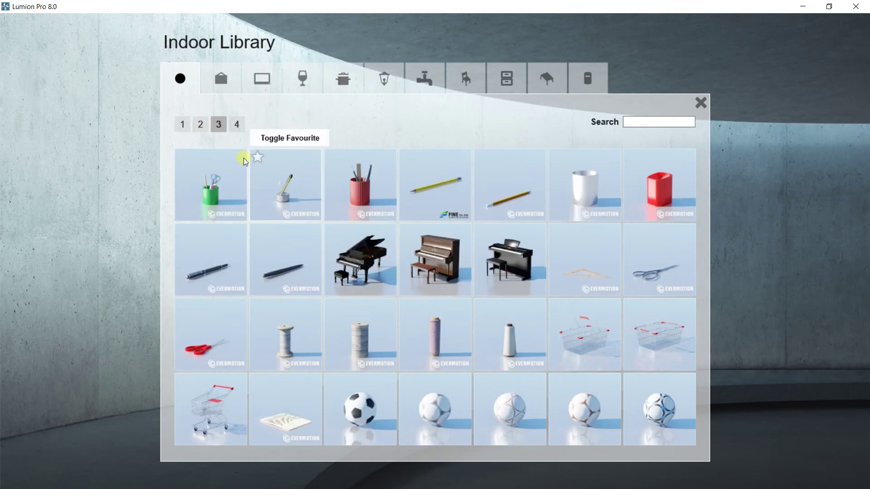
pyautogui.click(237, 124)
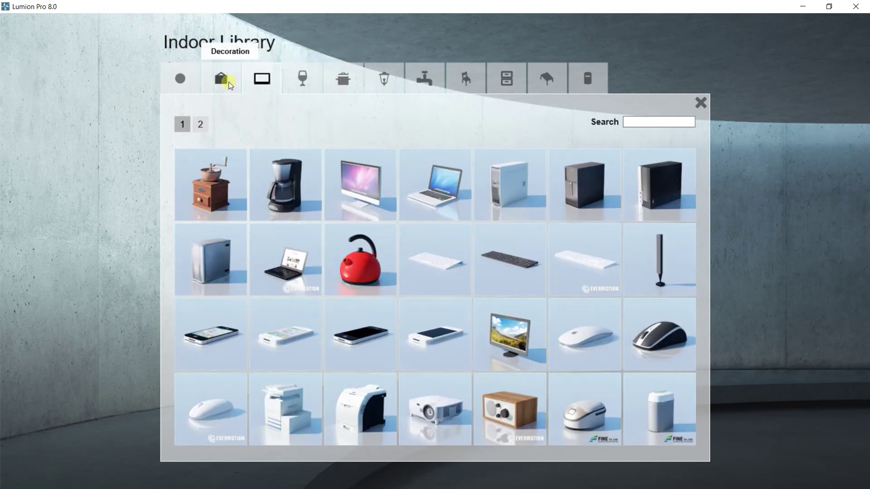
pyautogui.click(507, 81)
pyautogui.moveTo(211, 259)
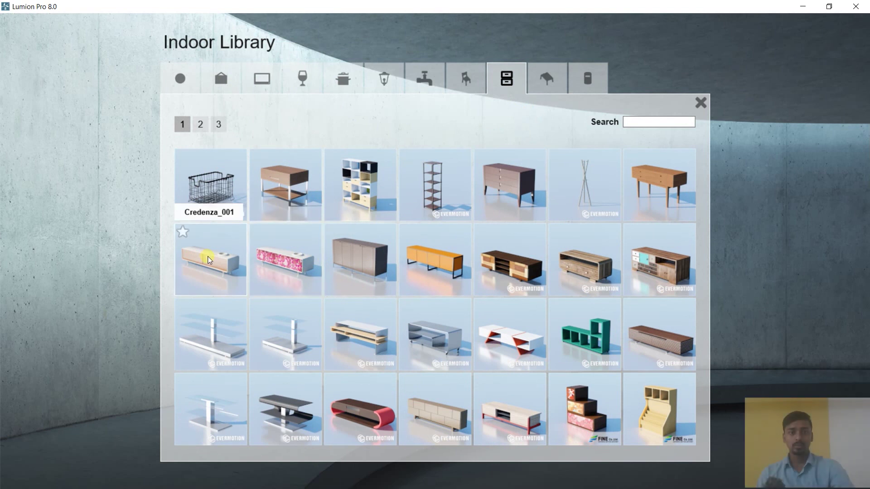
# Place the nightstand in the corner beside the bed
pyautogui.click(411, 248)
pyautogui.moveTo(461, 319)
pyautogui.mouseDown(button='right')
pyautogui.moveTo(442, 341)
pyautogui.moveTo(453, 301)
pyautogui.mouseUp(button='right')
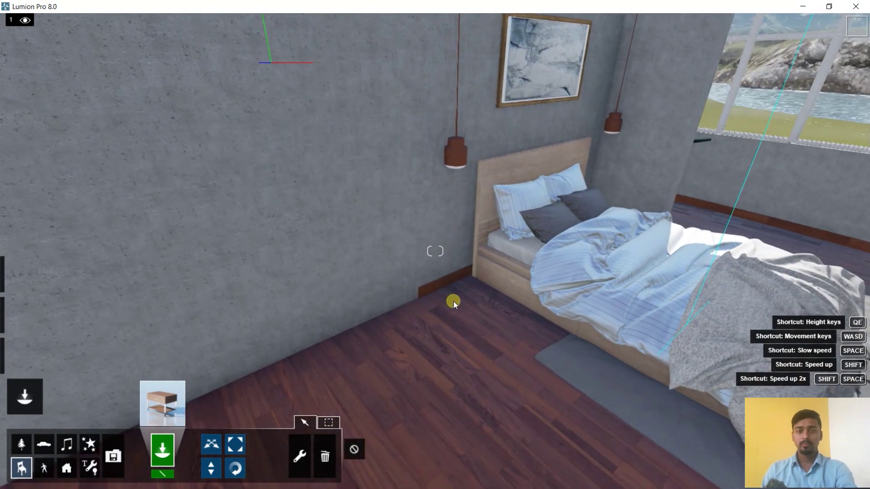
pyautogui.click(450, 295)
pyautogui.moveTo(418, 362)
pyautogui.mouseDown(button='right')
pyautogui.moveTo(634, 231)
pyautogui.moveTo(694, 224)
pyautogui.mouseUp(button='right')
pyautogui.scroll(3, 695, 224)
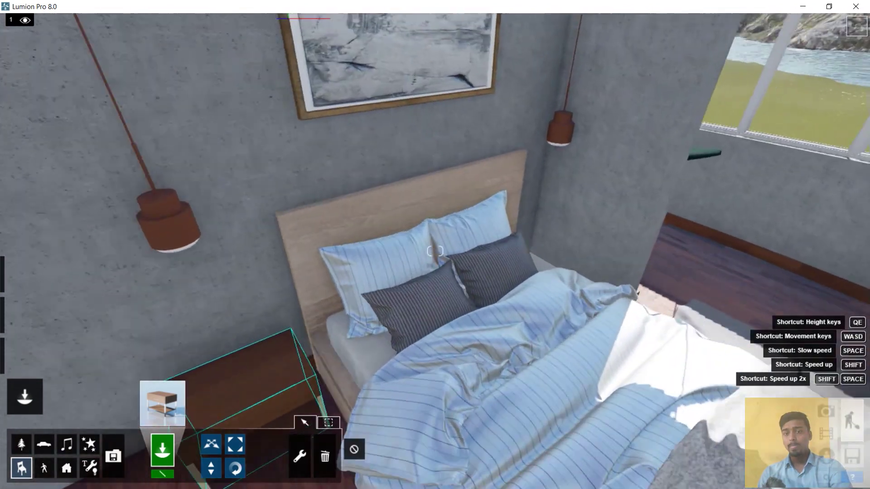
pyautogui.moveTo(428, 311); pyautogui.dragTo(499, 320, button='right')
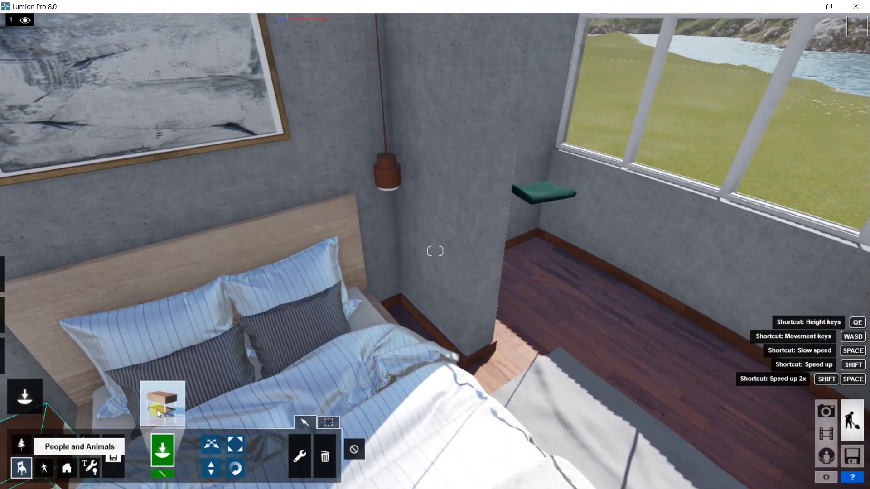
# Browse the indoor library's credenzas and select the glass-shelf TV stand
pyautogui.click(157, 410)
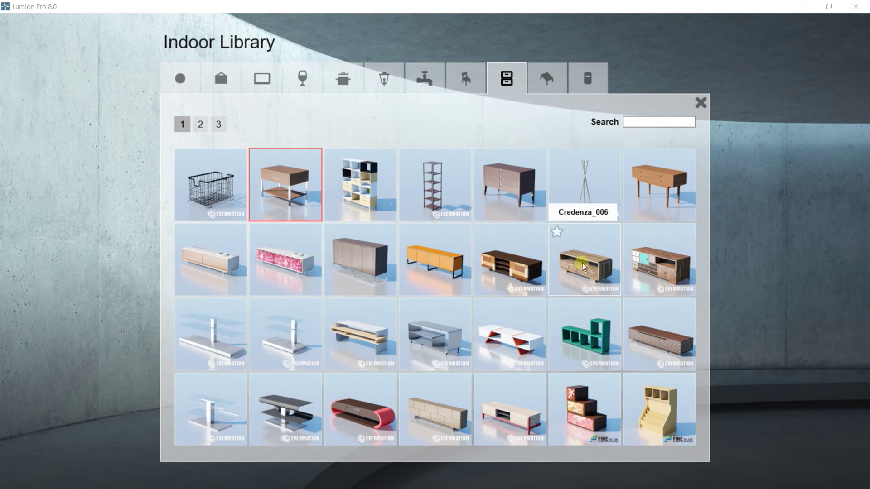
pyautogui.click(363, 265)
pyautogui.moveTo(495, 290); pyautogui.dragTo(365, 247, button='right')
pyautogui.click(162, 403)
pyautogui.press('Escape')
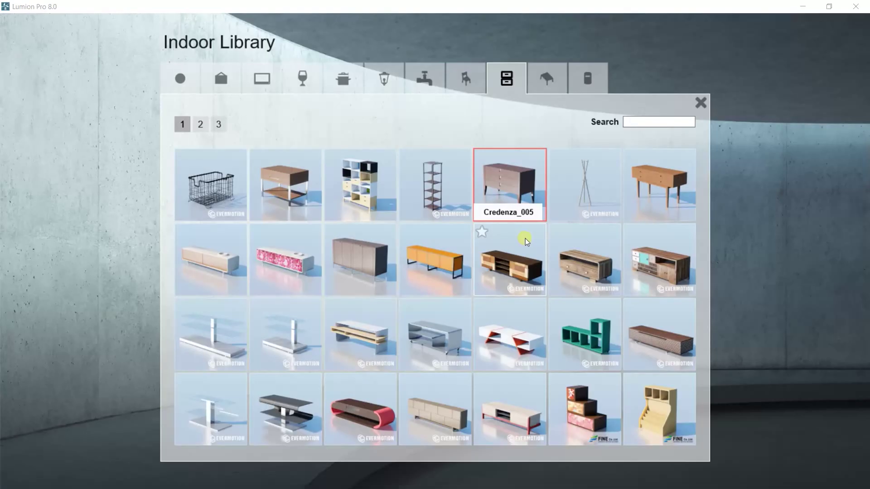
pyautogui.click(356, 317)
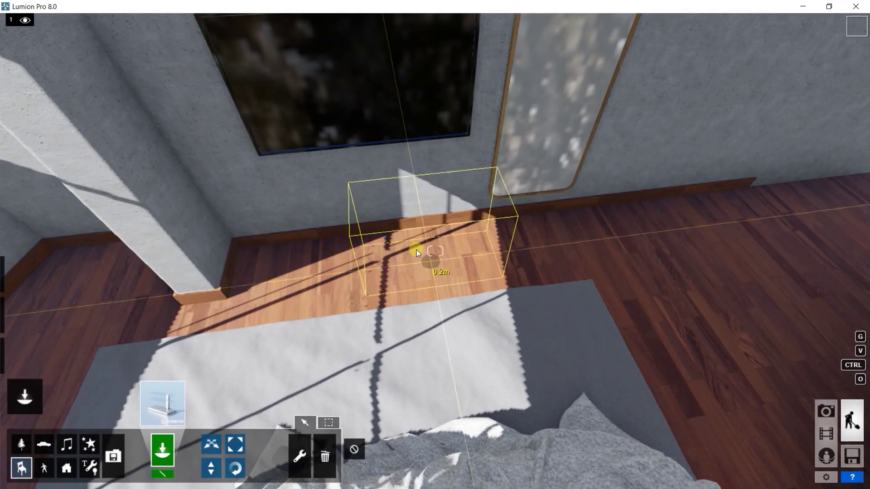
# Place the glass-shelf TV stand beneath the wall TV, rotated to face the room
pyautogui.click(389, 256)
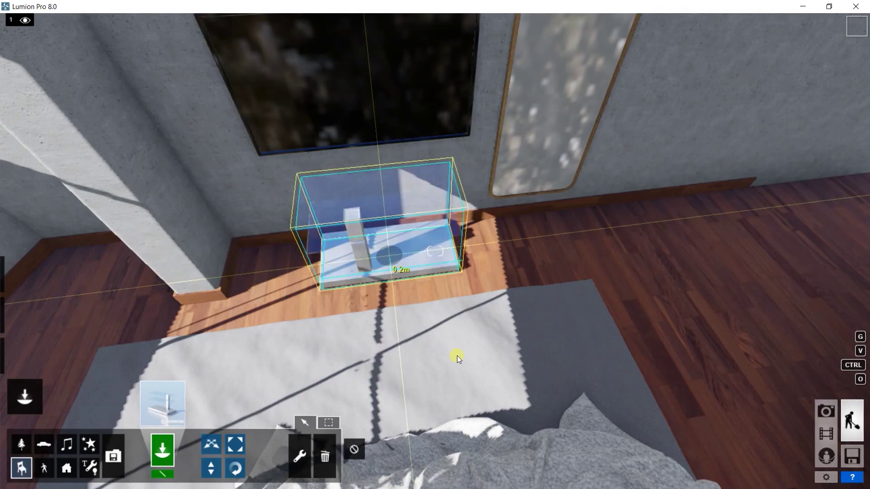
pyautogui.click(238, 472)
pyautogui.moveTo(390, 256)
pyautogui.mouseDown()
pyautogui.moveTo(442, 224)
pyautogui.moveTo(390, 302)
pyautogui.mouseUp()
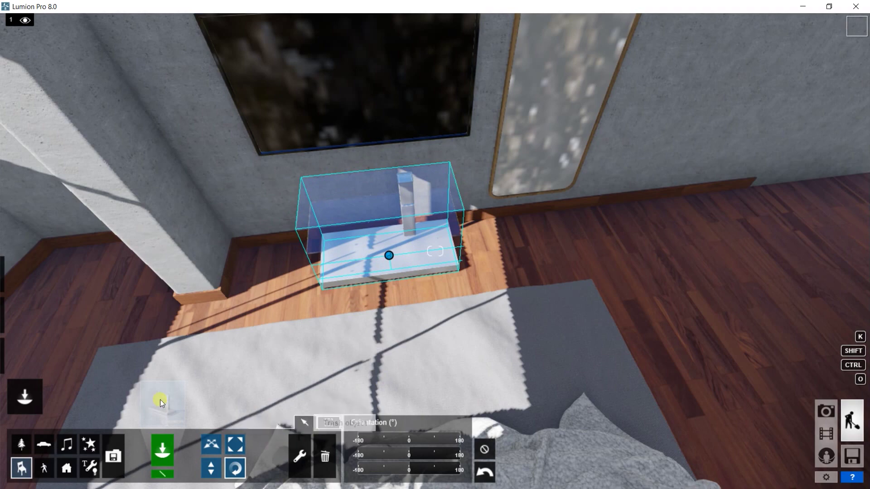
# Select the round glass table from the Indoor Library's Tables category
pyautogui.click(160, 399)
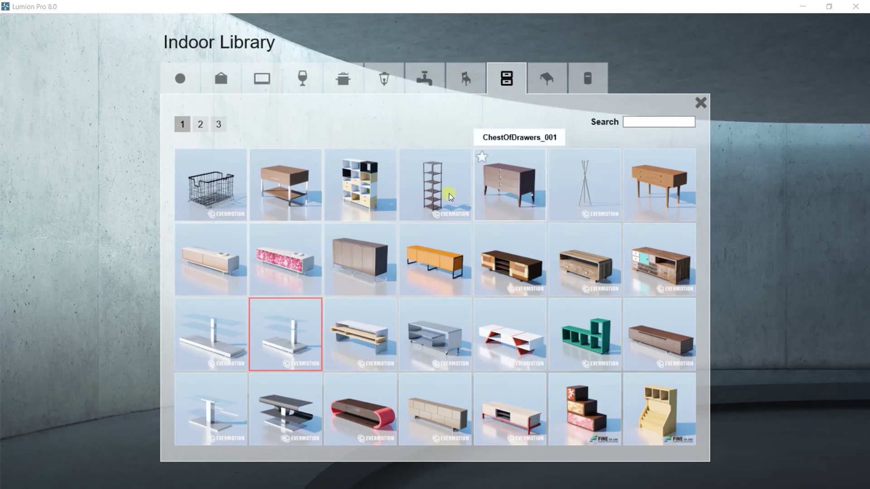
pyautogui.click(549, 80)
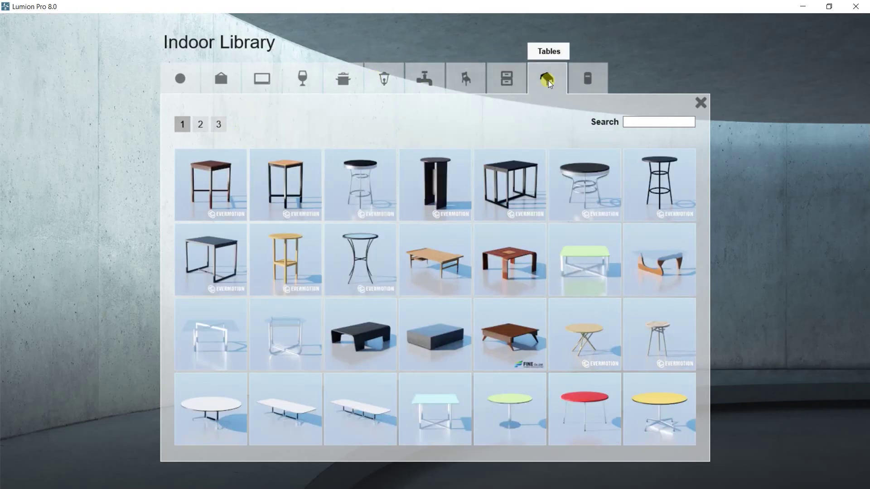
pyautogui.click(367, 274)
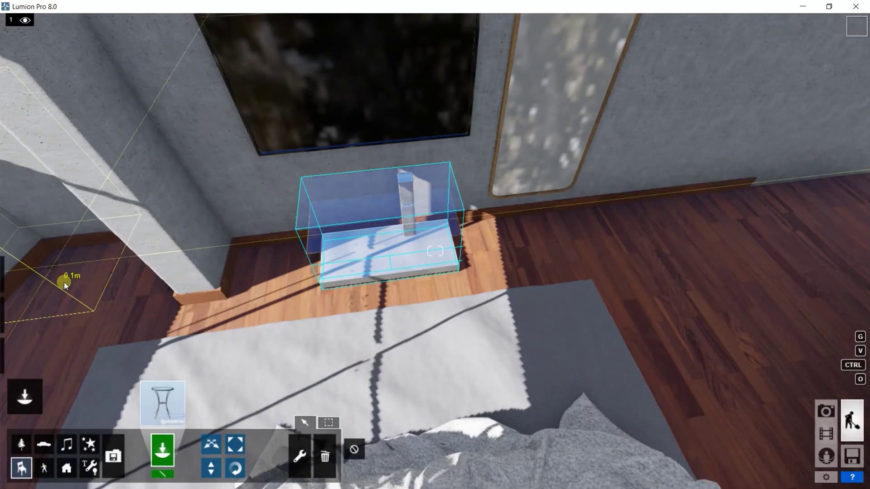
pyautogui.moveTo(457, 320); pyautogui.dragTo(459, 322, button='right')
# Find and select LoungeChair_002 on page 3 of the seating furniture
pyautogui.click(162, 404)
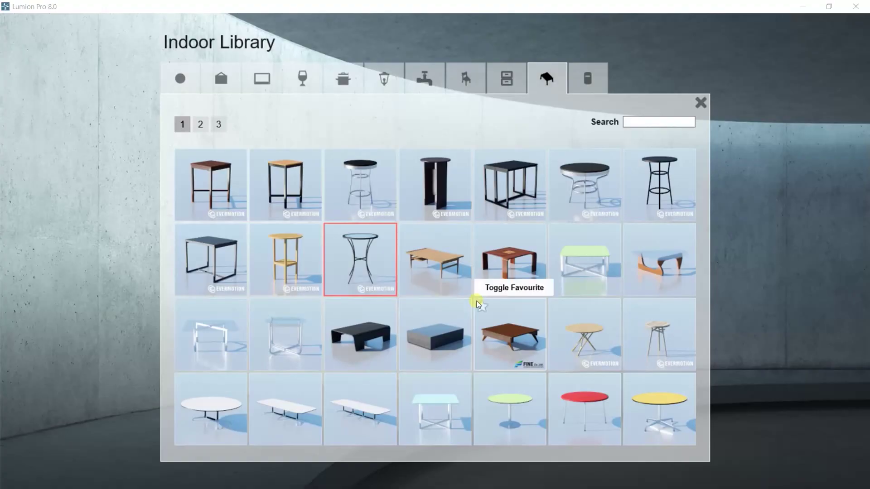
pyautogui.click(466, 78)
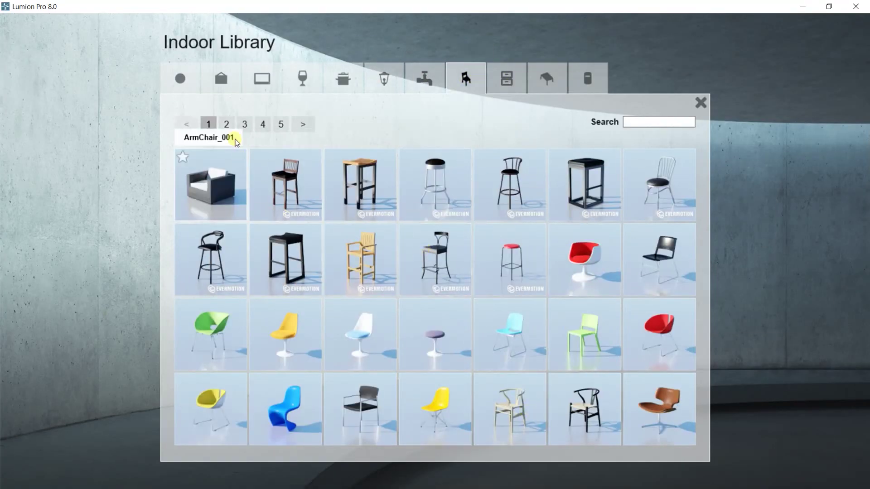
pyautogui.click(226, 125)
pyautogui.click(244, 125)
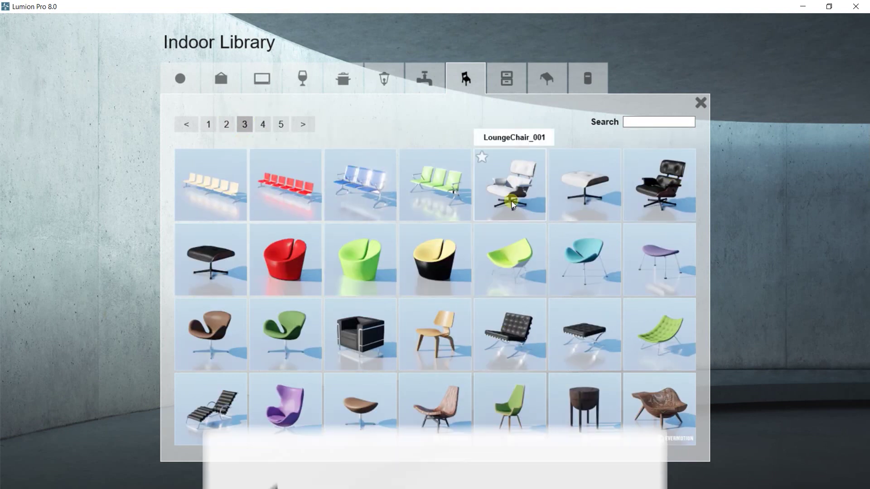
pyautogui.click(263, 124)
pyautogui.click(281, 123)
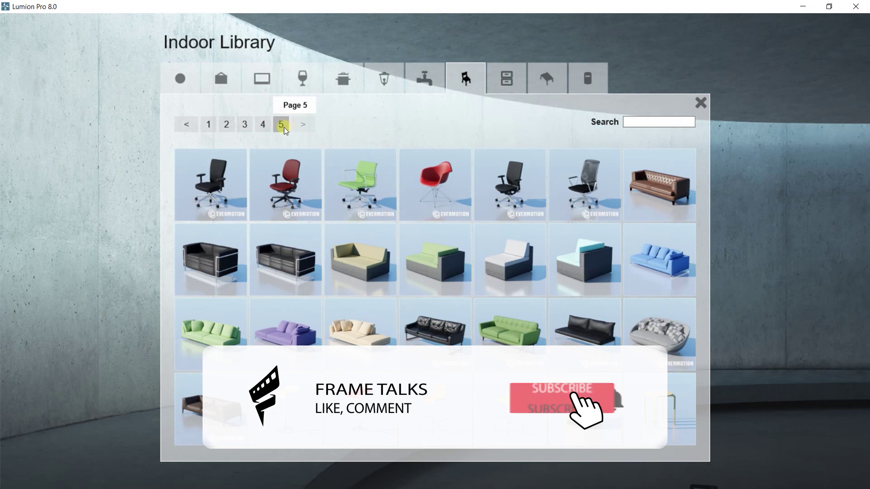
pyautogui.click(245, 124)
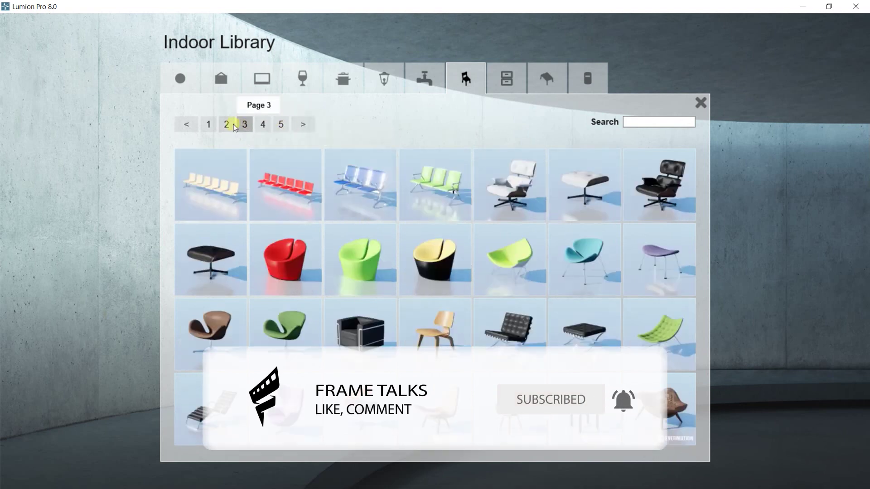
pyautogui.click(660, 199)
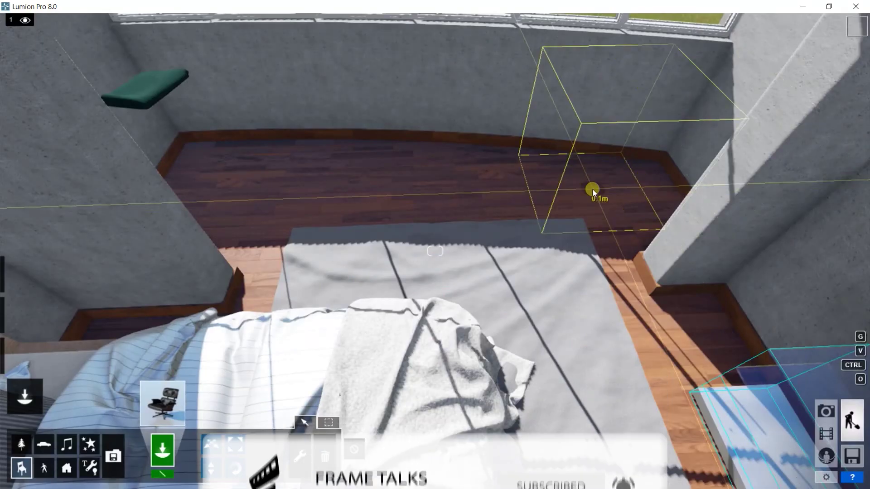
# Place the lounge chair in the window corner, turned to face the room
pyautogui.click(591, 189)
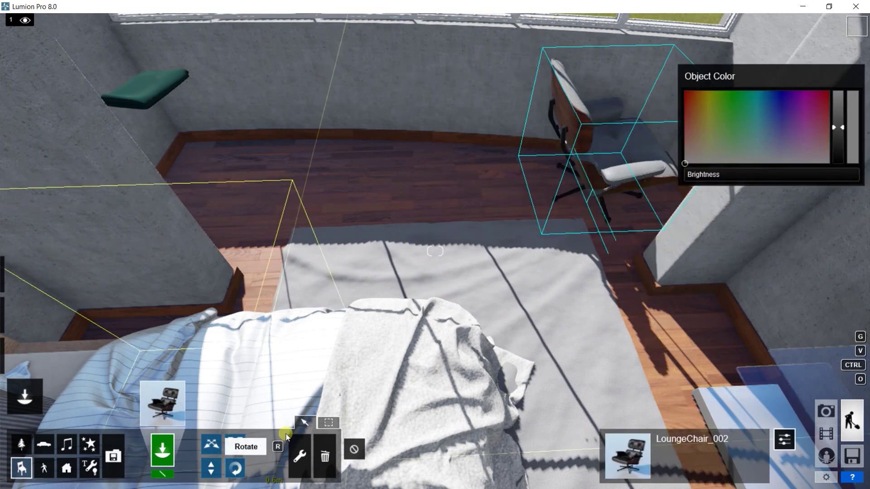
pyautogui.click(235, 468)
pyautogui.moveTo(517, 171)
pyautogui.mouseDown()
pyautogui.moveTo(538, 246)
pyautogui.moveTo(510, 235)
pyautogui.mouseUp()
pyautogui.click(210, 444)
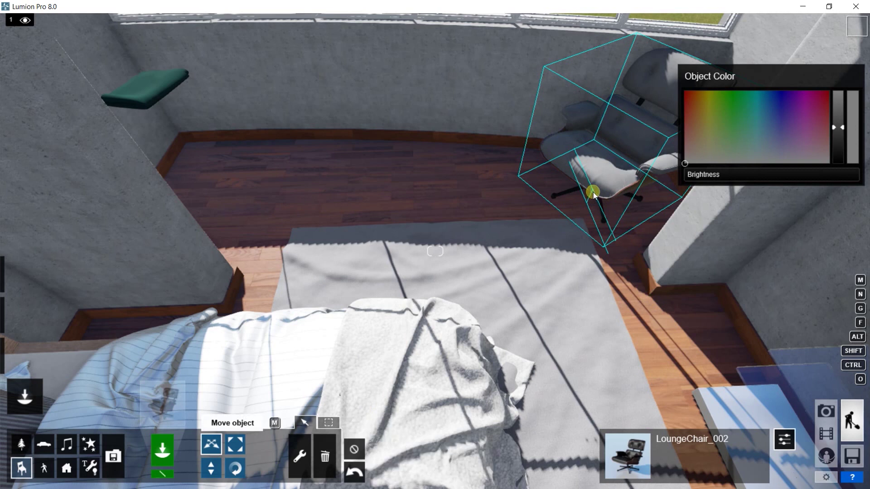
pyautogui.moveTo(578, 194); pyautogui.dragTo(573, 207)
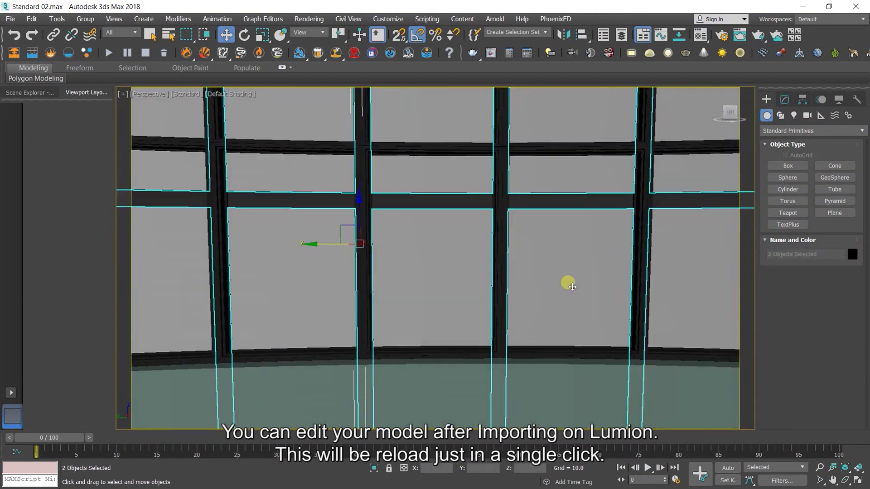
# Lower the two window mullions along Z and check the window wall
pyautogui.scroll(10, 446, 246)
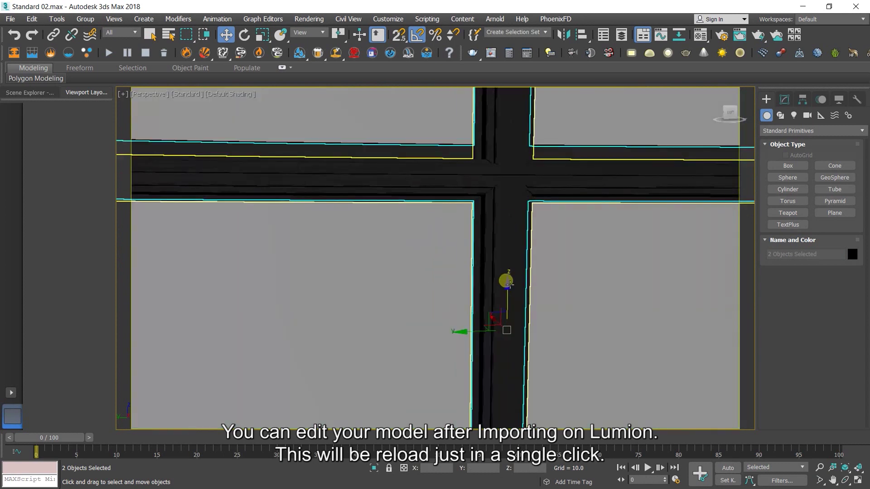
pyautogui.moveTo(511, 289)
pyautogui.mouseDown()
pyautogui.moveTo(509, 353)
pyautogui.moveTo(501, 341)
pyautogui.mouseUp()
pyautogui.scroll(-5, 503, 227)
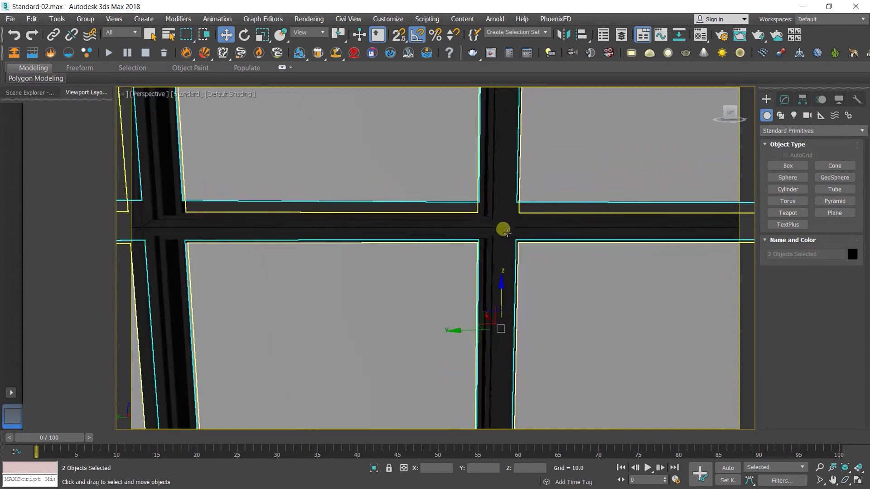
pyautogui.scroll(-5, 541, 255)
pyautogui.scroll(5, 542, 256)
pyautogui.scroll(4, 417, 243)
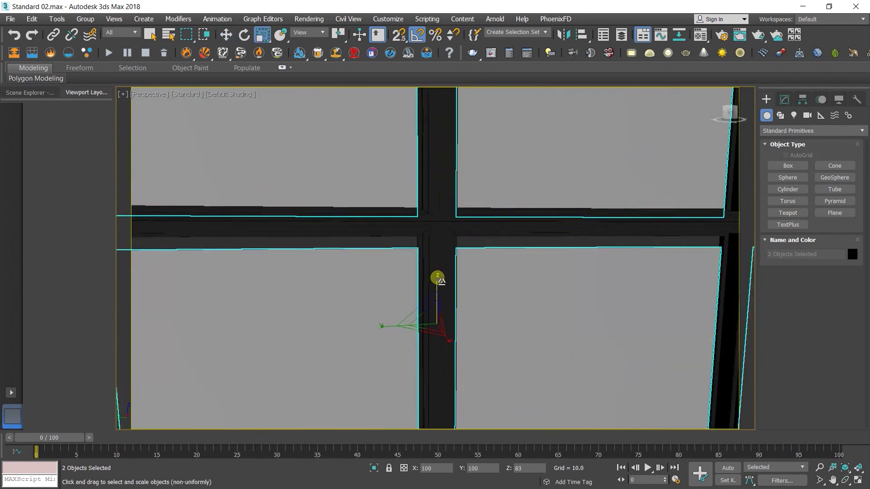
pyautogui.scroll(-4, 474, 283)
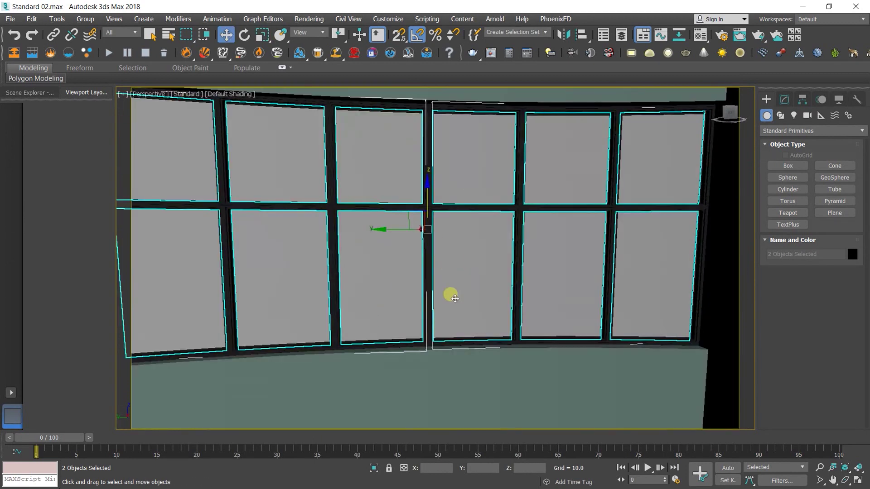
pyautogui.keyDown('alt'); pyautogui.moveTo(455, 298); pyautogui.dragTo(449, 295, button='middle'); pyautogui.keyUp('alt')
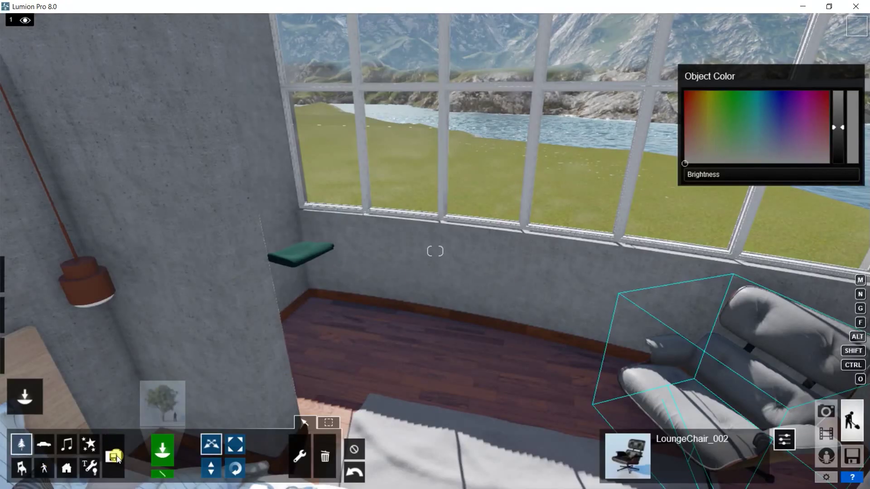
# Re-import the Standard 02 bedroom model from the Imports category
pyautogui.click(110, 458)
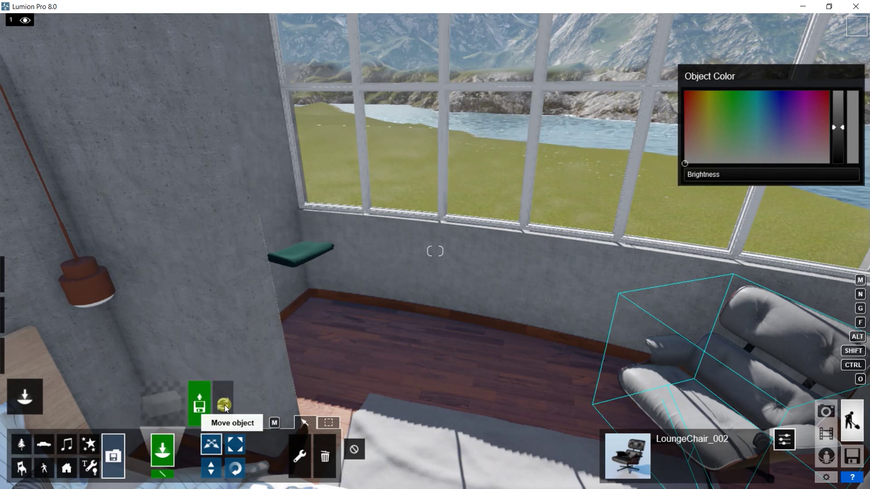
pyautogui.moveTo(529, 389); pyautogui.dragTo(558, 403, button='right')
pyautogui.press('s')
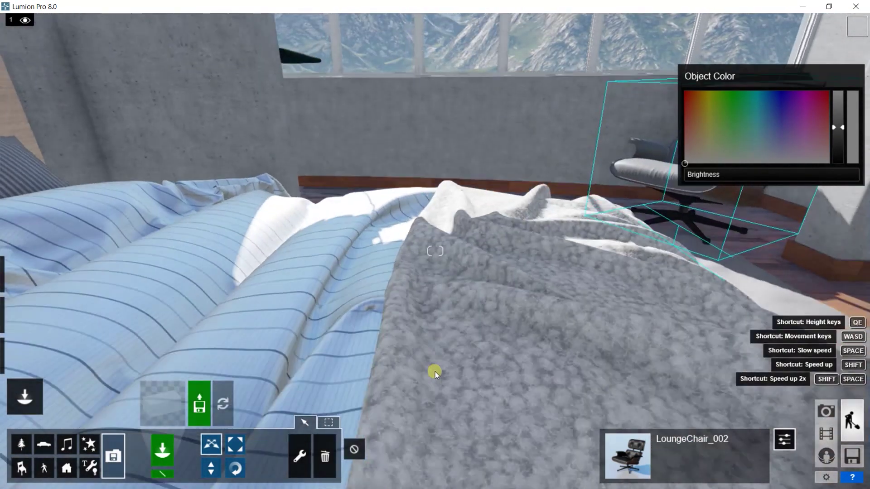
pyautogui.press('s')
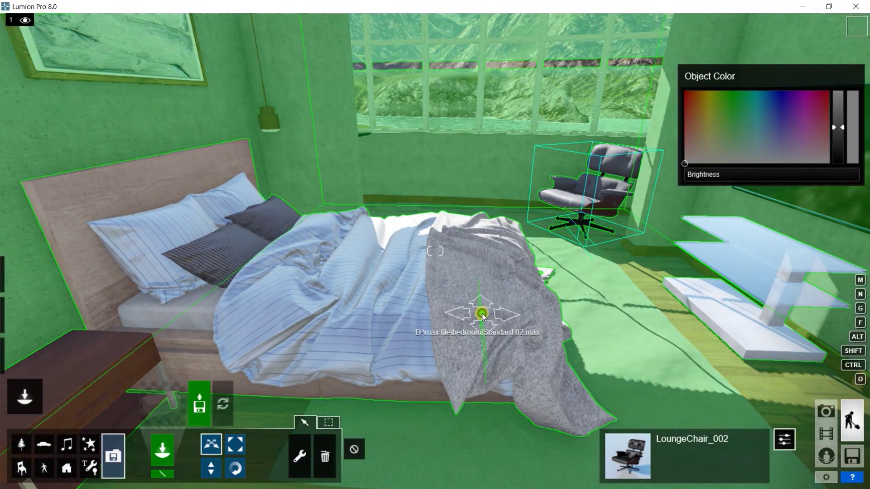
pyautogui.click(482, 314)
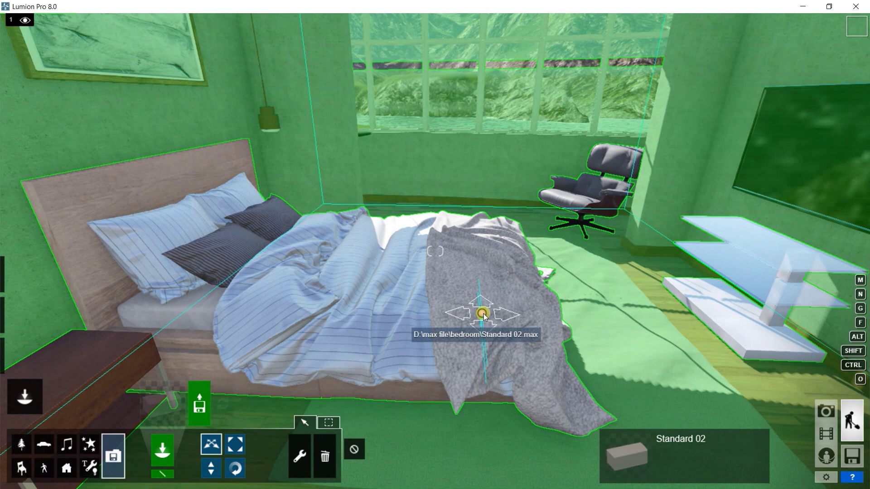
pyautogui.click(229, 405)
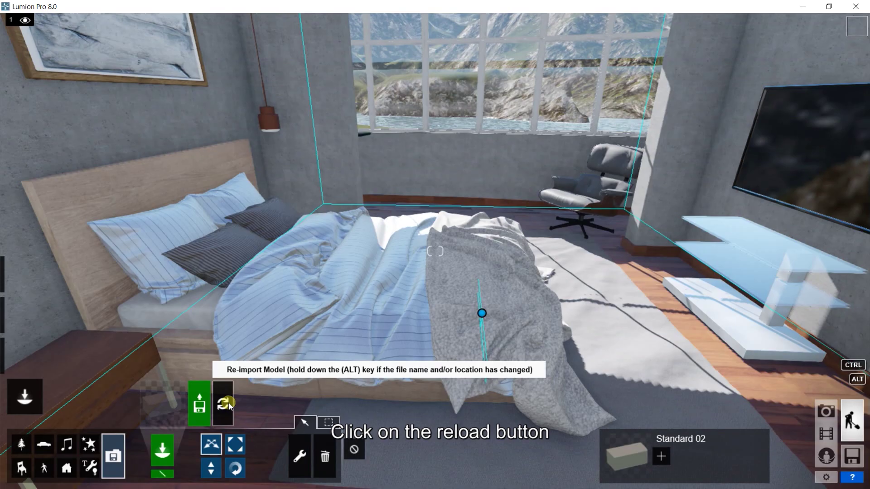
pyautogui.click(228, 404)
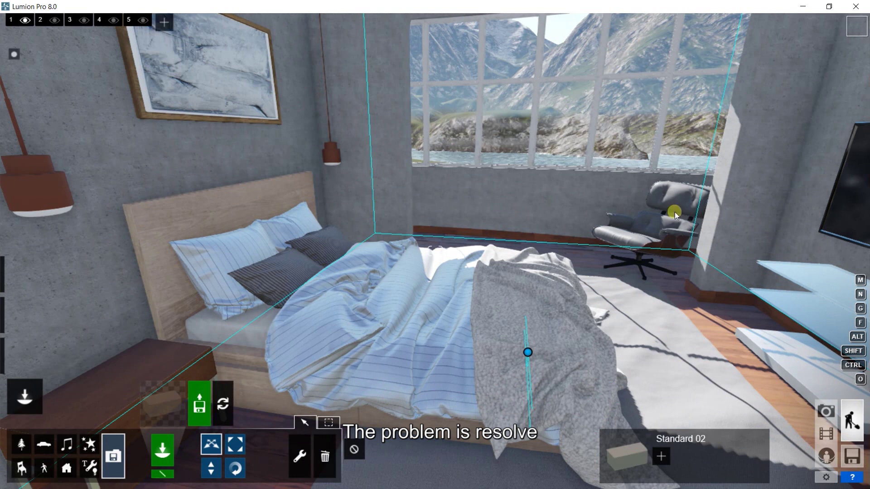
pyautogui.moveTo(641, 244); pyautogui.dragTo(408, 314, button='right')
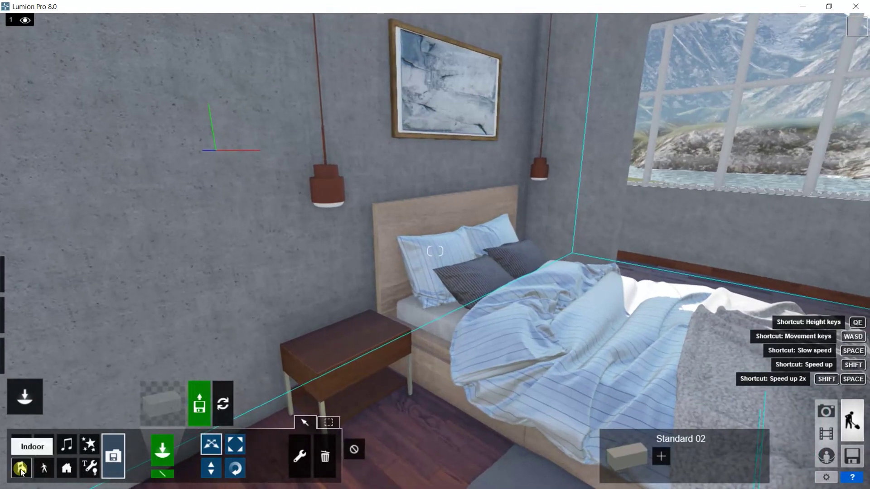
# Place Bag_001 on the rug beside the bed and rotate it
pyautogui.click(21, 469)
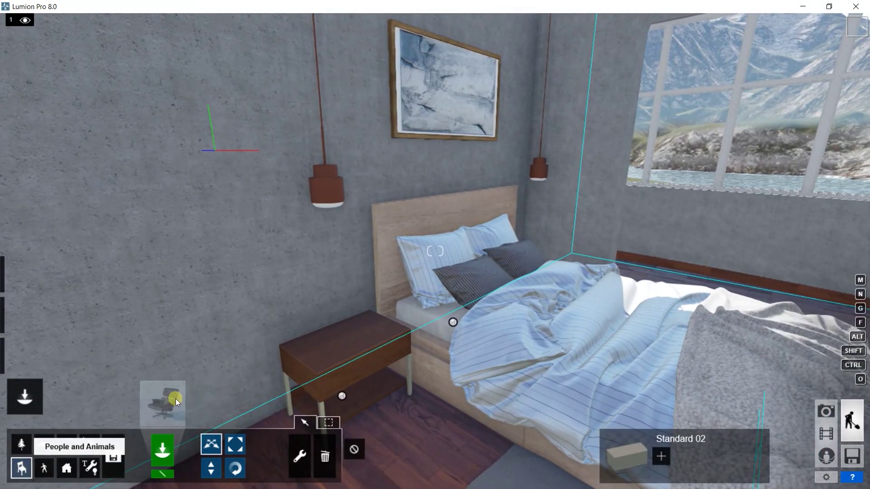
pyautogui.click(176, 401)
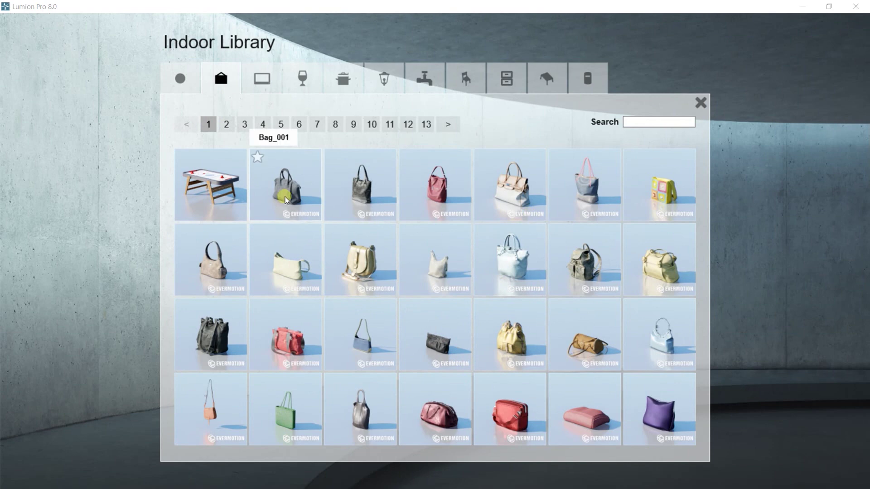
pyautogui.click(509, 341)
pyautogui.moveTo(570, 319)
pyautogui.mouseDown(button='right')
pyautogui.moveTo(629, 217)
pyautogui.moveTo(608, 215)
pyautogui.mouseUp(button='right')
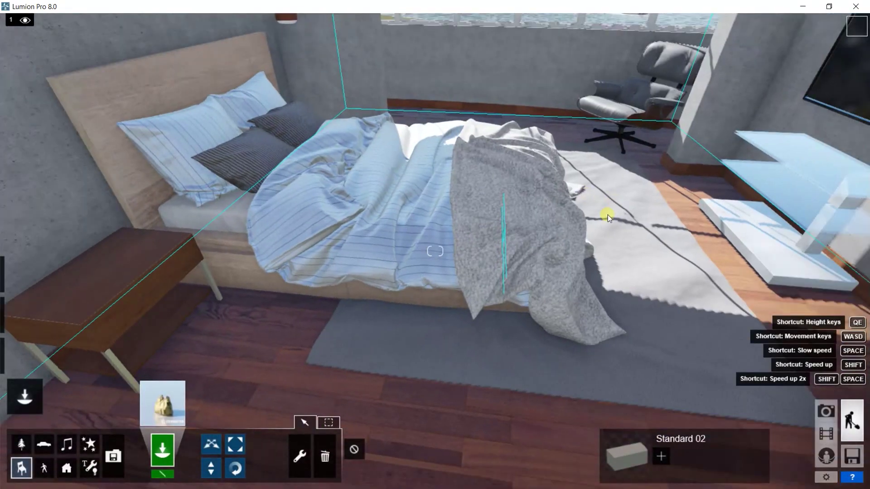
pyautogui.click(608, 216)
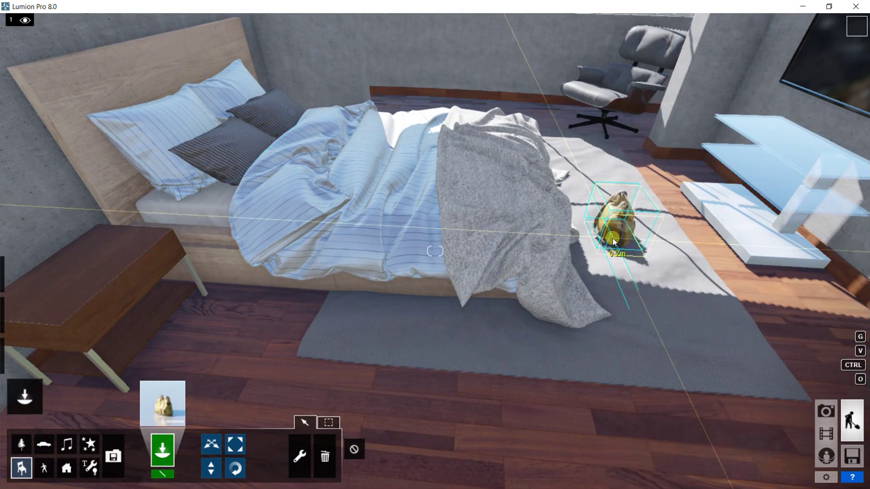
pyautogui.click(235, 468)
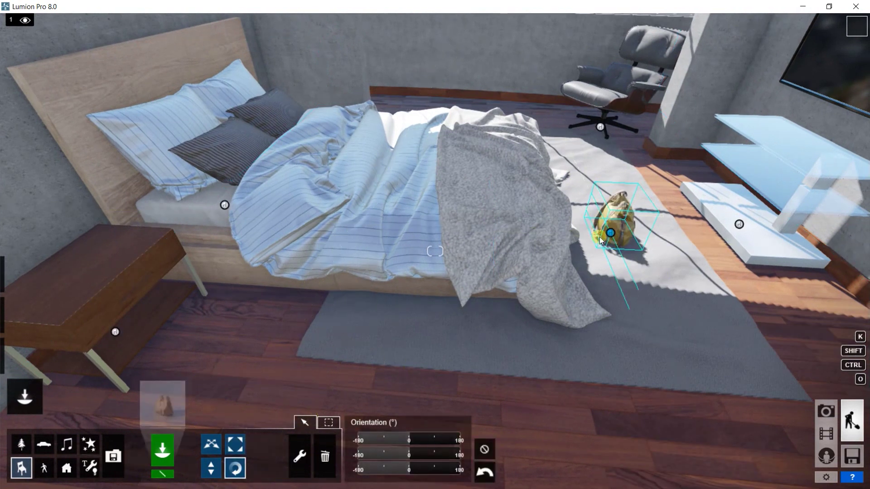
pyautogui.moveTo(598, 238); pyautogui.dragTo(626, 250)
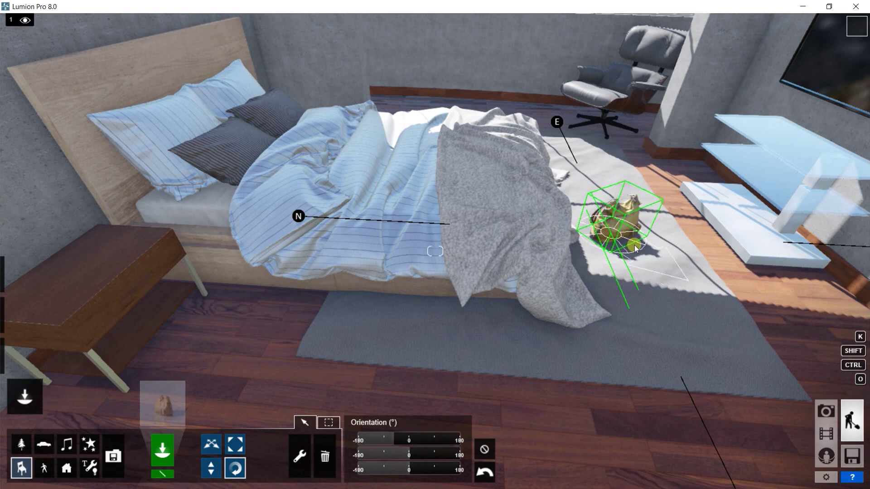
# Place a book on the nightstand and pick an open book to add
pyautogui.click(166, 400)
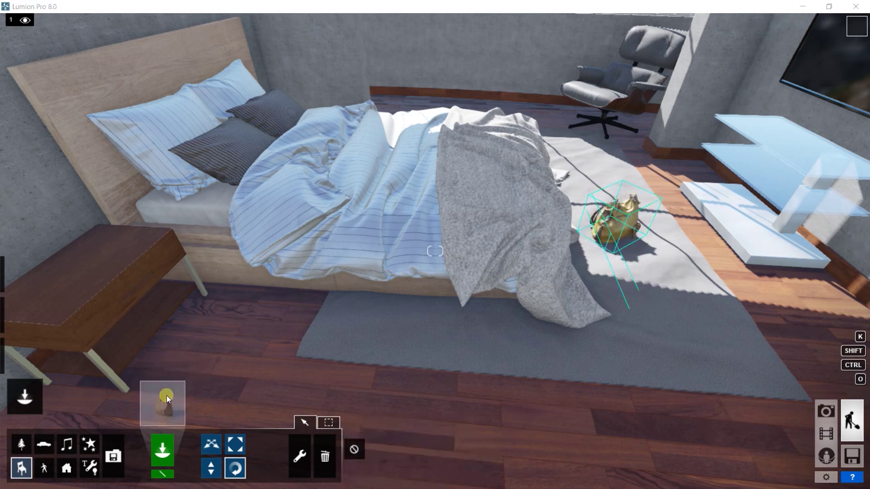
pyautogui.click(260, 127)
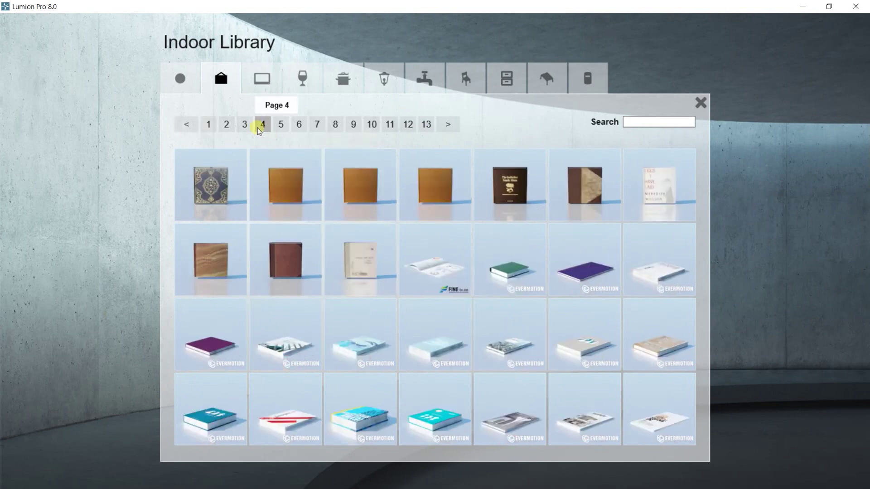
pyautogui.click(428, 417)
pyautogui.click(167, 401)
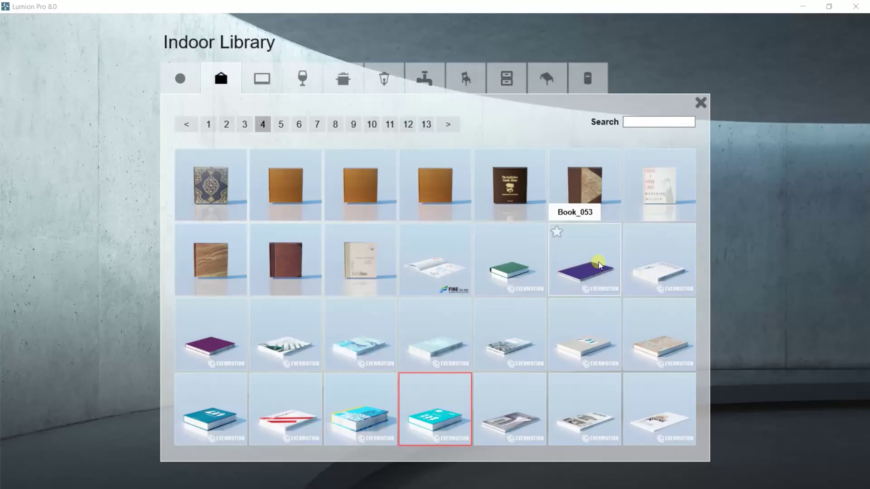
pyautogui.click(511, 417)
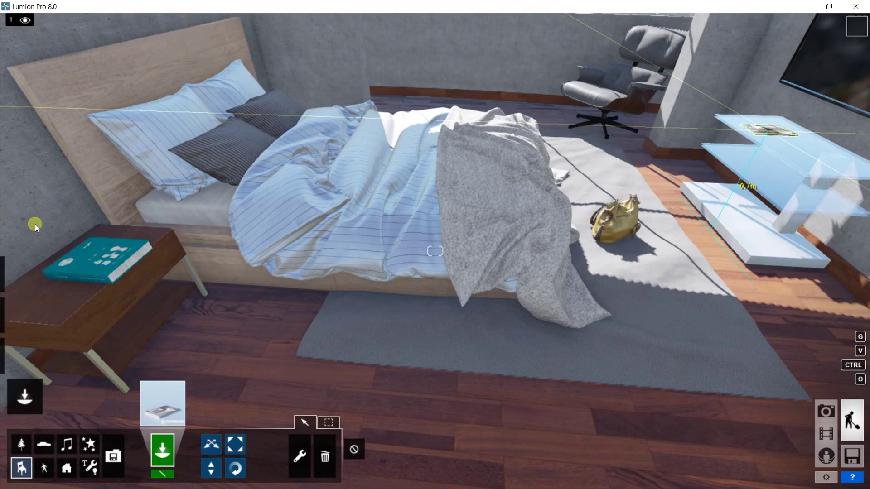
pyautogui.click(104, 262)
pyautogui.click(162, 403)
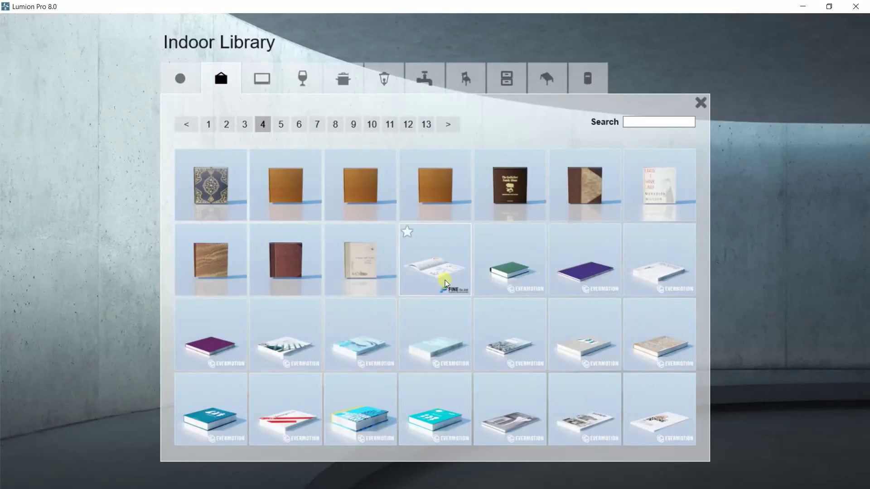
pyautogui.click(442, 277)
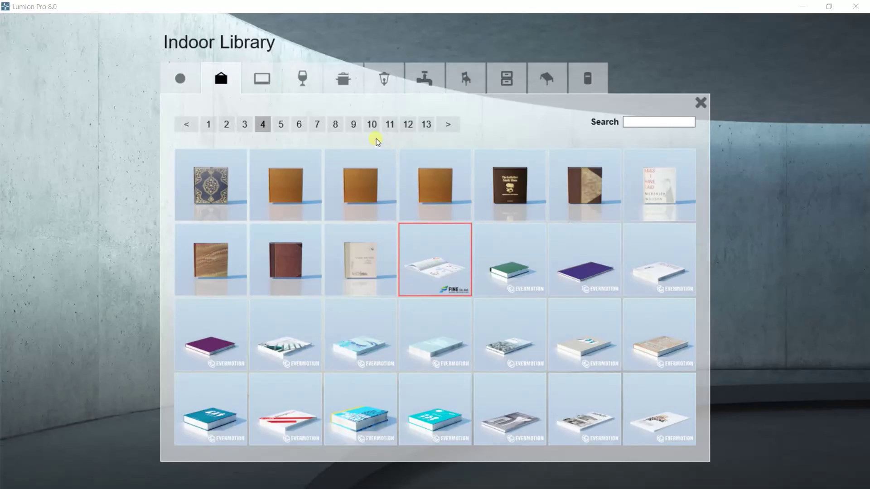
# Place the sandals from library page 12 on the rug and rotate them
pyautogui.click(372, 125)
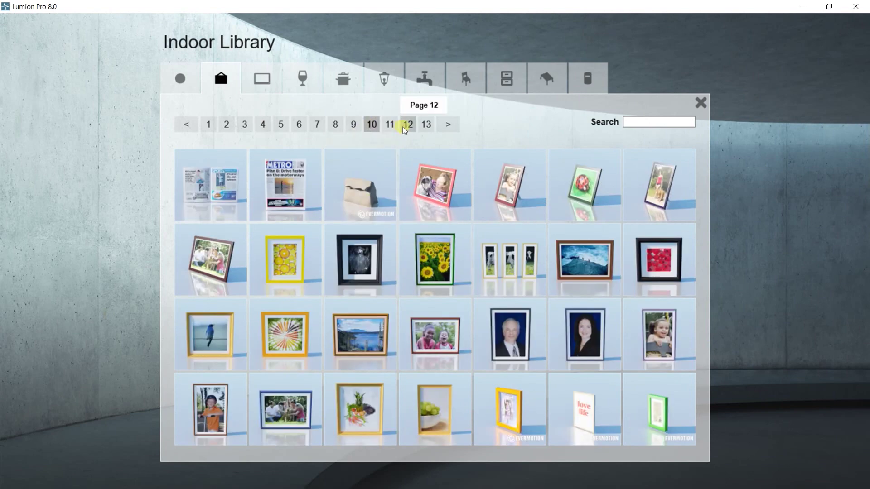
pyautogui.click(406, 127)
pyautogui.click(341, 371)
pyautogui.click(356, 333)
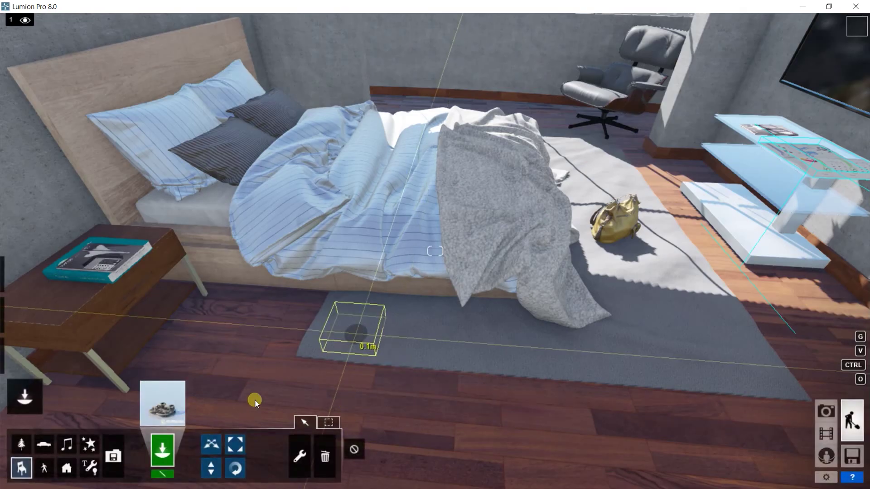
pyautogui.moveTo(378, 342); pyautogui.dragTo(382, 343)
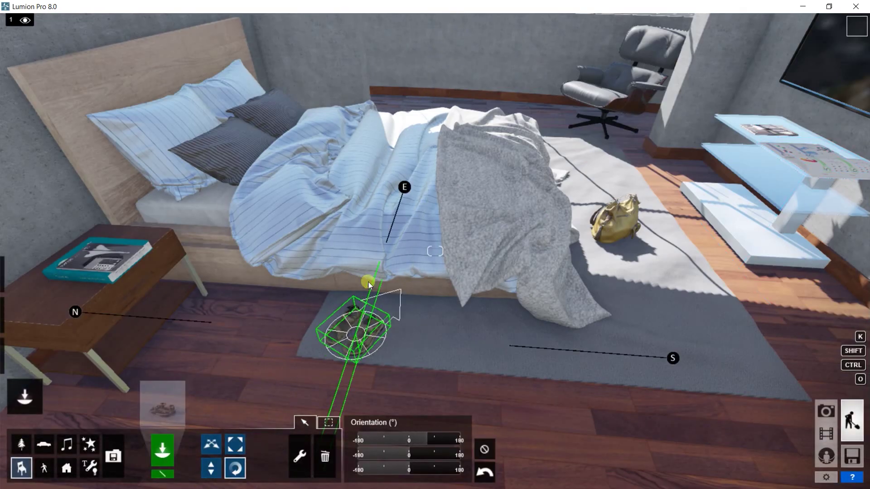
pyautogui.click(168, 402)
pyautogui.click(291, 413)
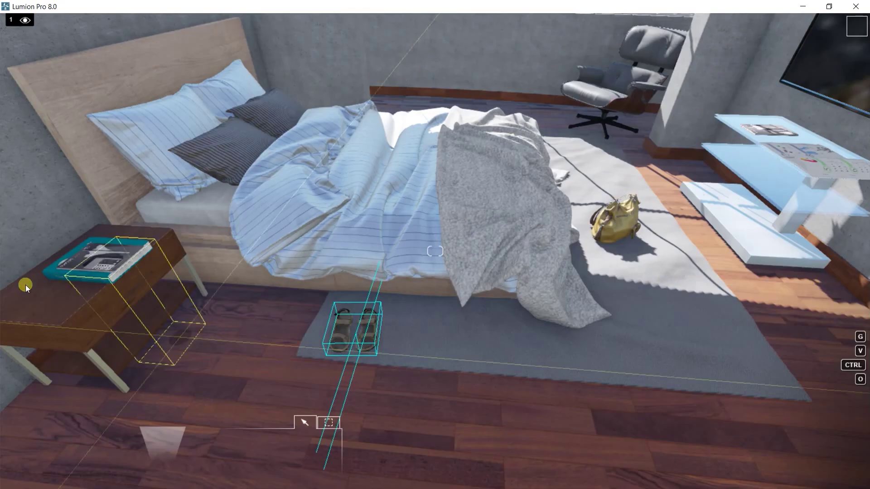
# Place the flowered vase on the nightstand and a rotated acoustic guitar by the window, brightening both
pyautogui.click(40, 294)
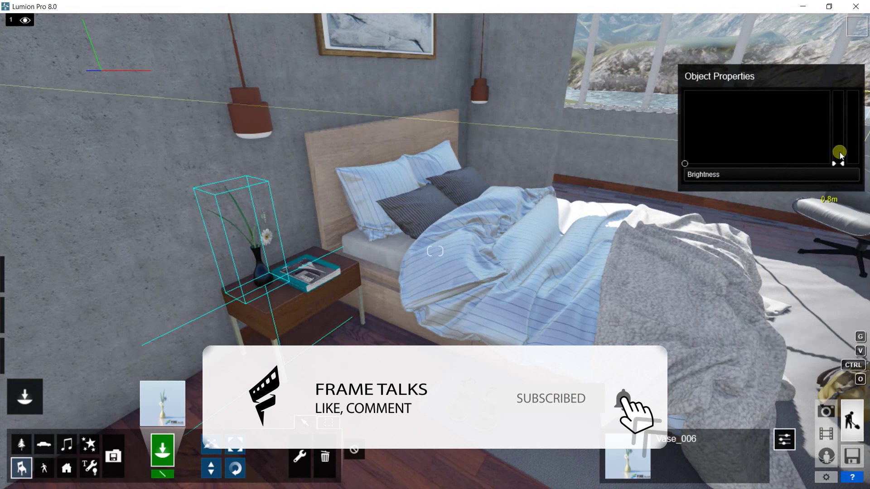
pyautogui.click(840, 153)
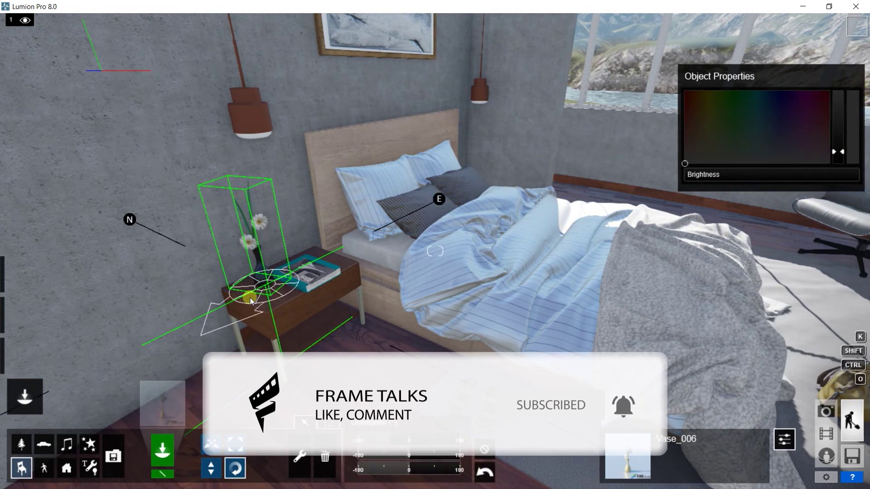
pyautogui.click(162, 404)
pyautogui.click(197, 87)
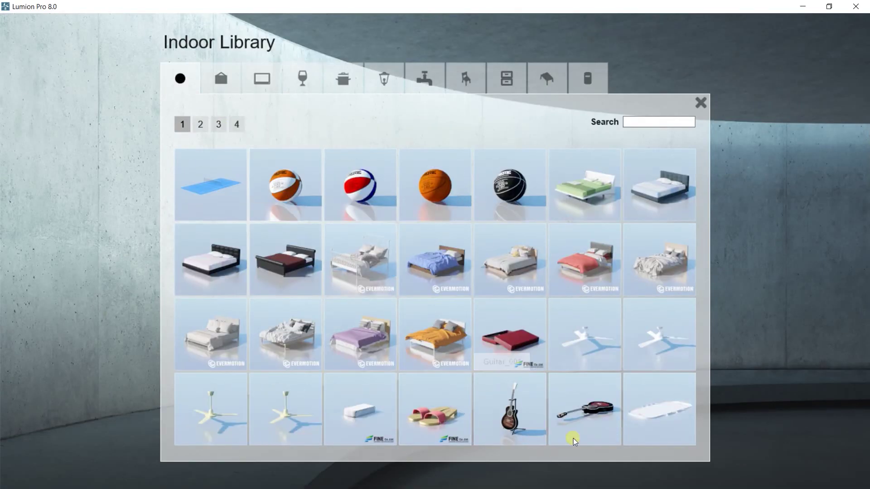
pyautogui.click(510, 410)
pyautogui.click(585, 198)
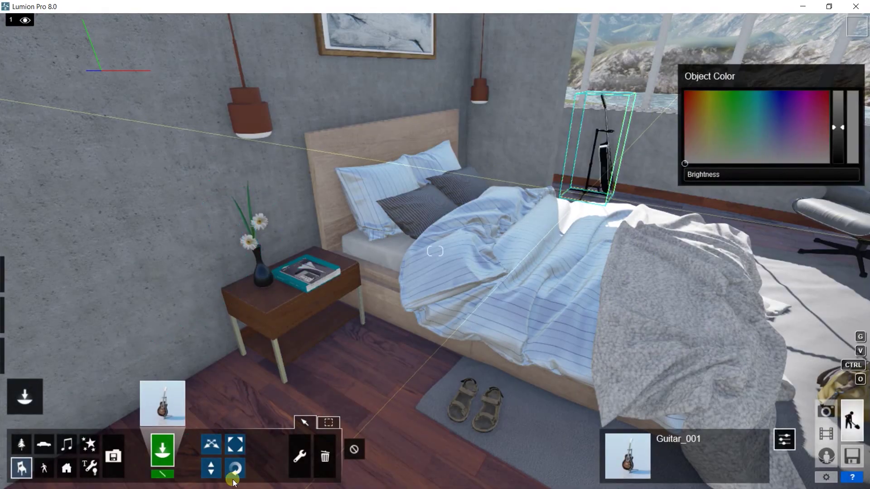
pyautogui.moveTo(586, 203); pyautogui.dragTo(646, 202)
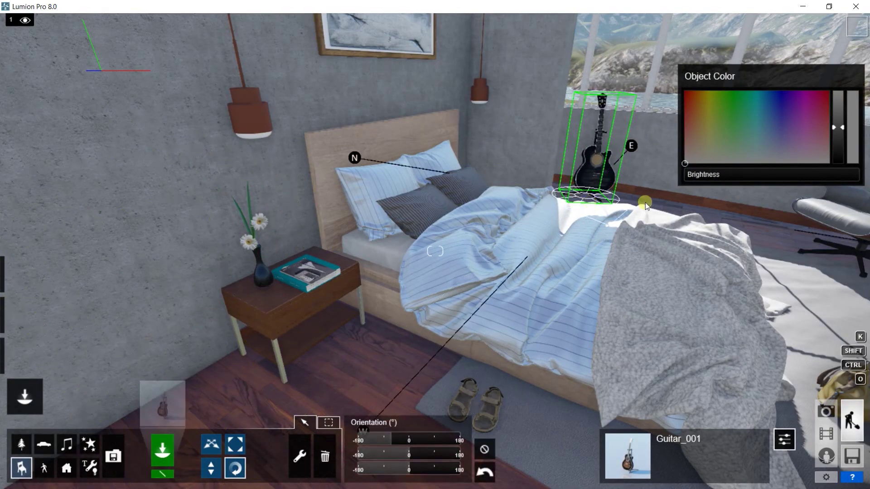
pyautogui.click(839, 96)
pyautogui.click(21, 410)
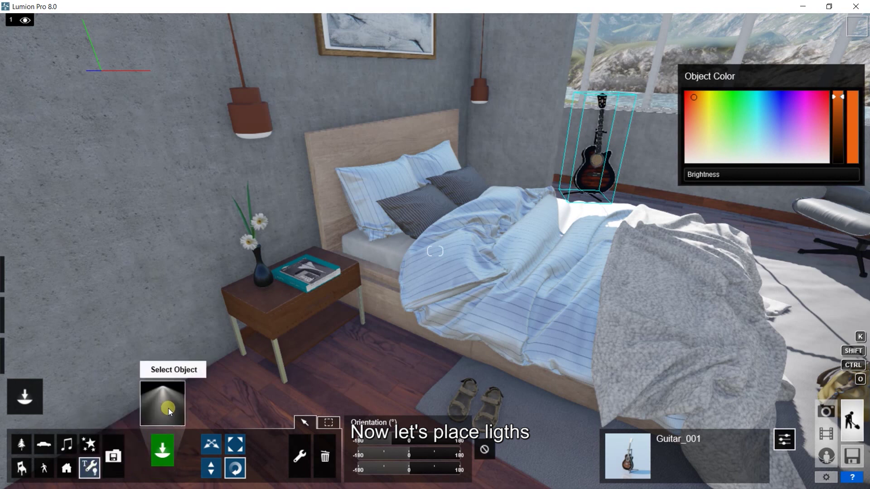
# Place spotlights under both pendant lamps
pyautogui.click(169, 411)
pyautogui.click(222, 86)
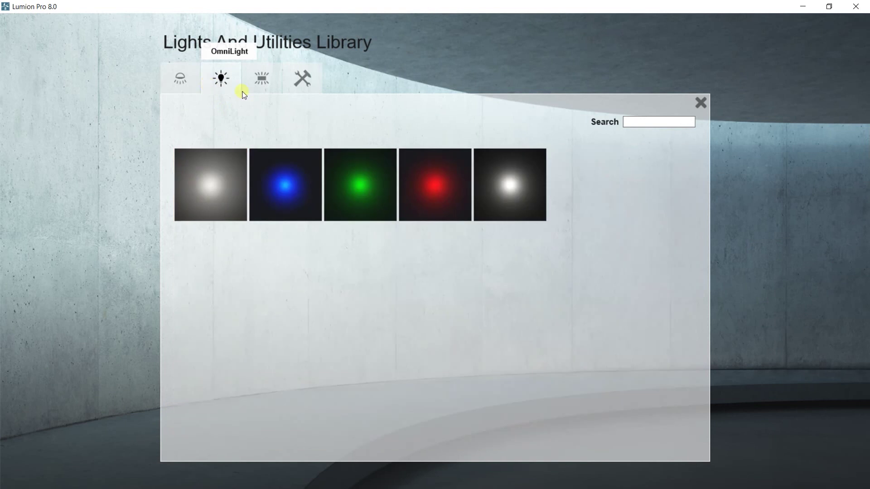
pyautogui.click(189, 79)
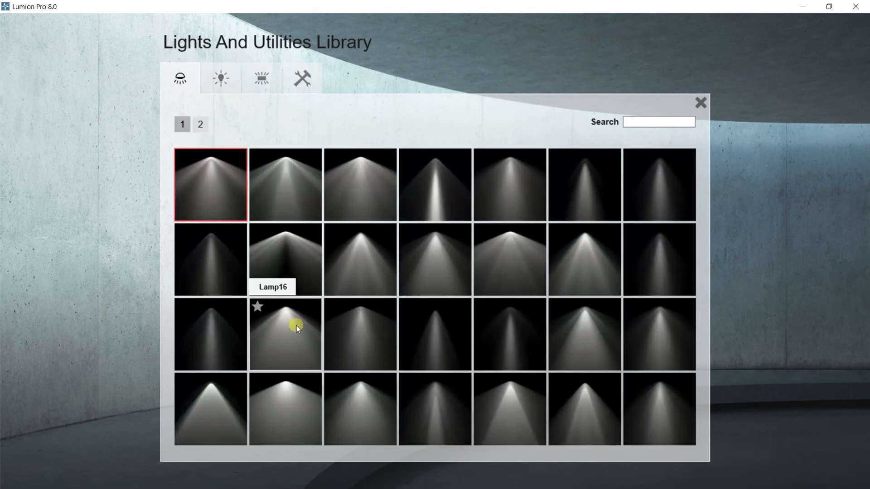
pyautogui.click(667, 402)
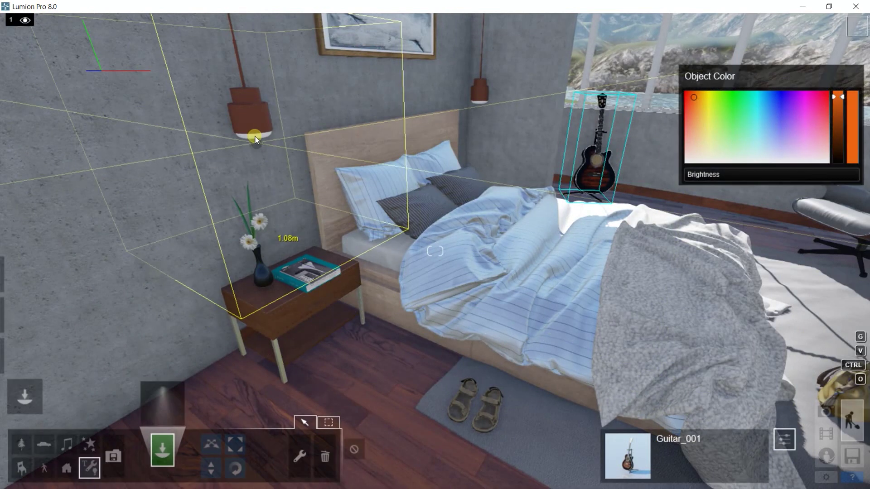
pyautogui.click(254, 136)
pyautogui.scroll(-2, 456, 178)
pyautogui.moveTo(457, 202)
pyautogui.mouseDown(button='right')
pyautogui.moveTo(498, 268)
pyautogui.moveTo(487, 228)
pyautogui.mouseUp(button='right')
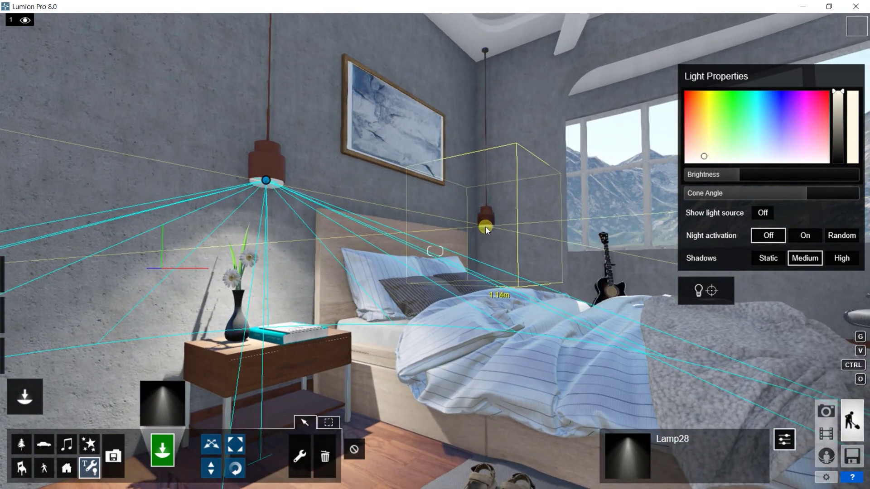
pyautogui.click(485, 227)
# Add ceiling spotlights, including one near the window, and set a pencil holder on the shelf
pyautogui.moveTo(479, 42)
pyautogui.mouseDown(button='right')
pyautogui.moveTo(447, 46)
pyautogui.moveTo(449, 83)
pyautogui.mouseUp(button='right')
pyautogui.click(449, 90)
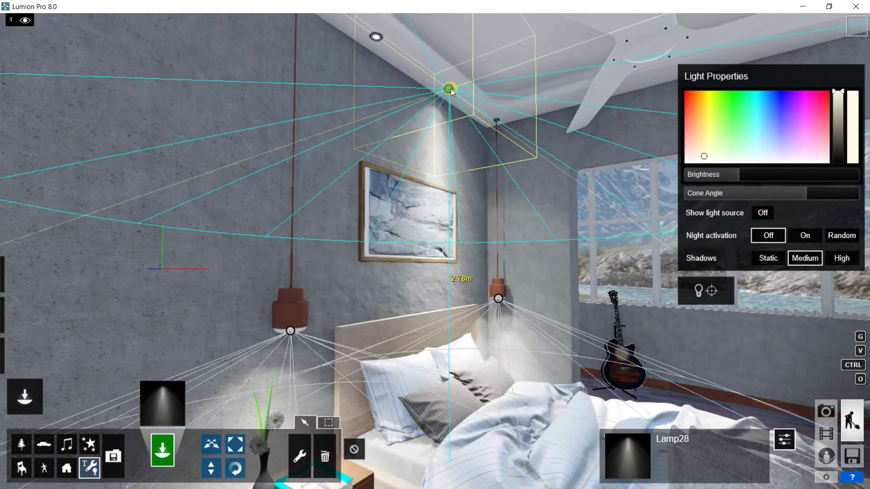
pyautogui.click(377, 37)
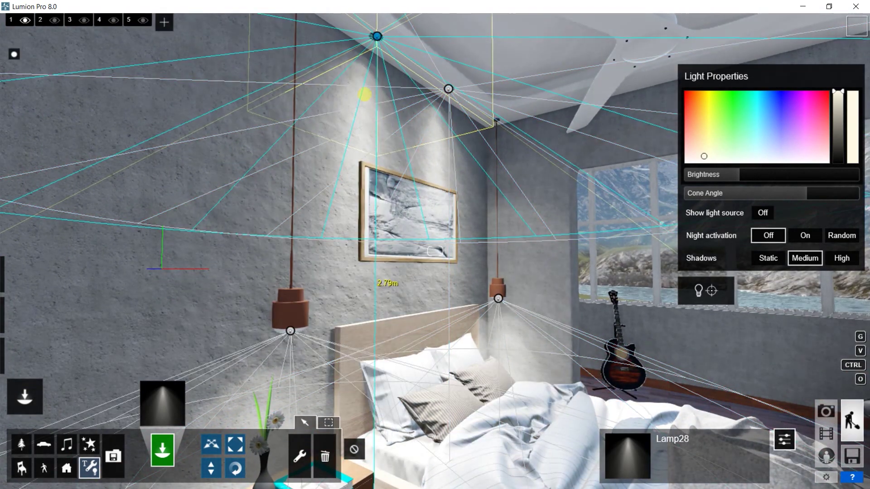
pyautogui.moveTo(377, 36); pyautogui.dragTo(524, 189, button='right')
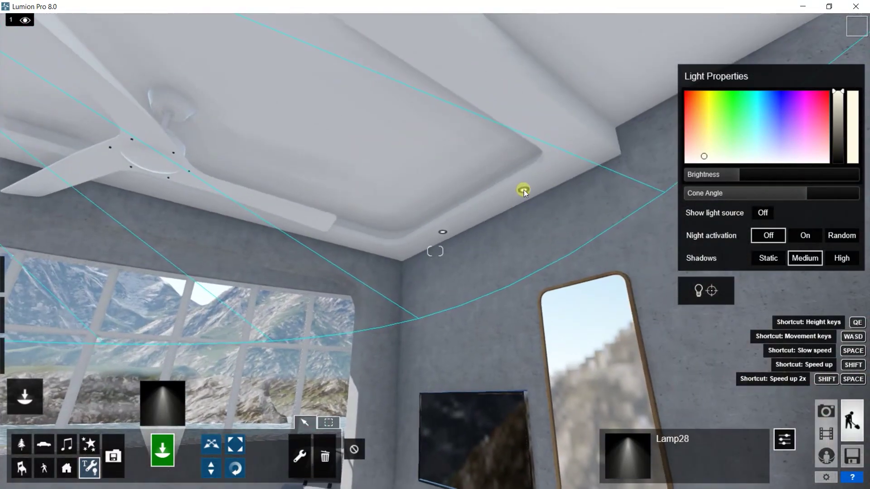
pyautogui.click(523, 189)
pyautogui.moveTo(442, 232); pyautogui.dragTo(445, 276, button='right')
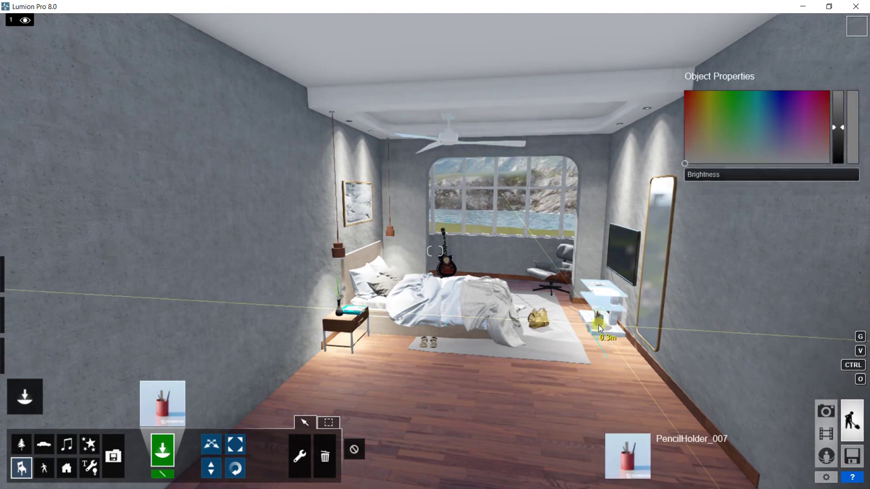
pyautogui.click(599, 325)
pyautogui.click(44, 468)
# Place Woman_Asian_0002_Phone beside the guitar by the window, turned sideways
pyautogui.click(162, 403)
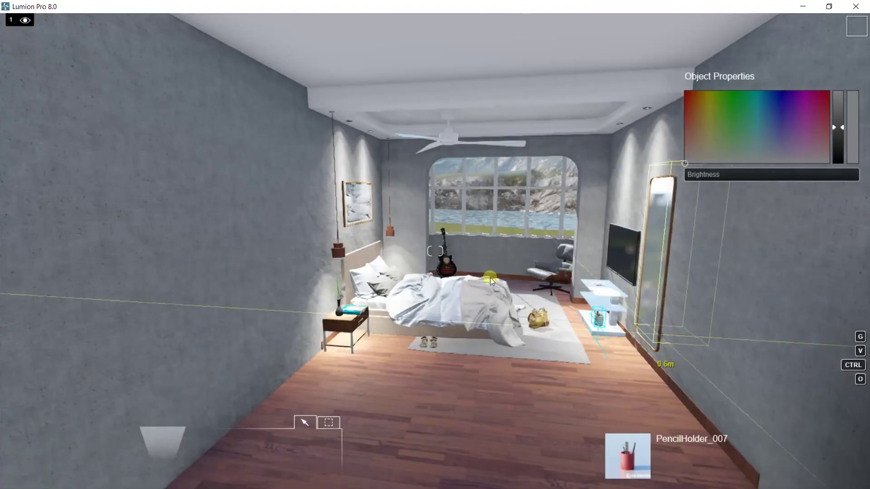
pyautogui.click(551, 274)
pyautogui.press('w')
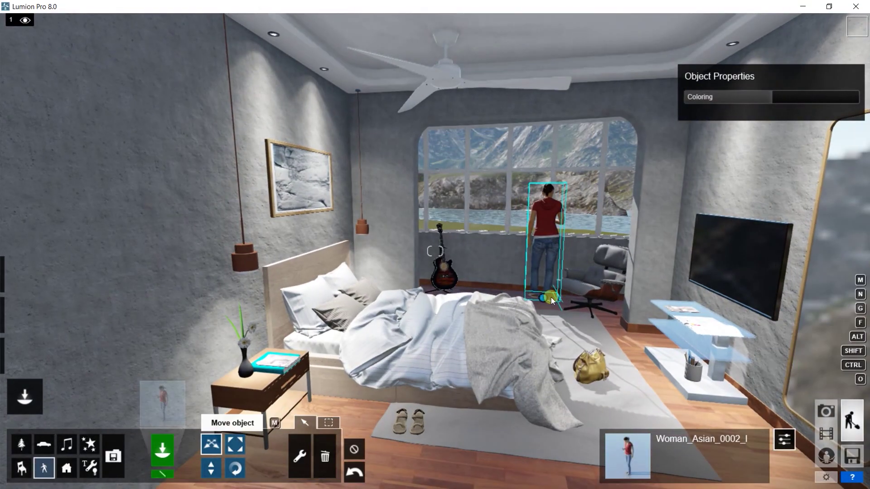
pyautogui.press('s')
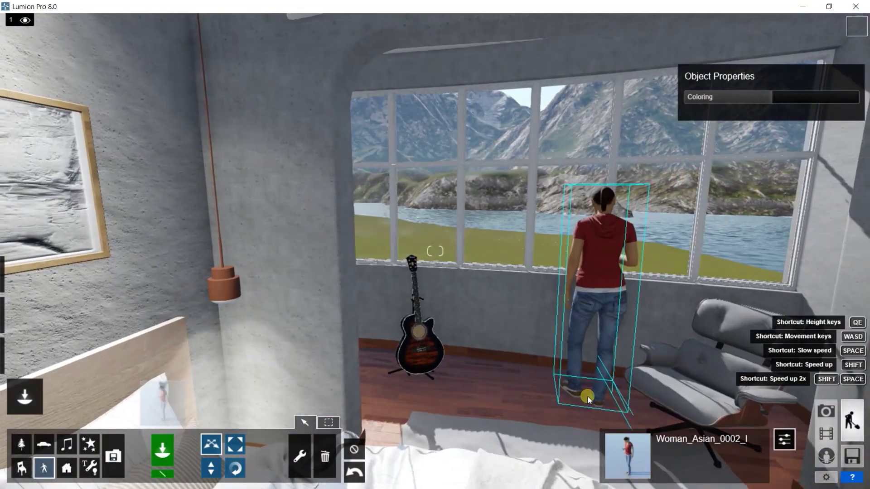
pyautogui.click(486, 391)
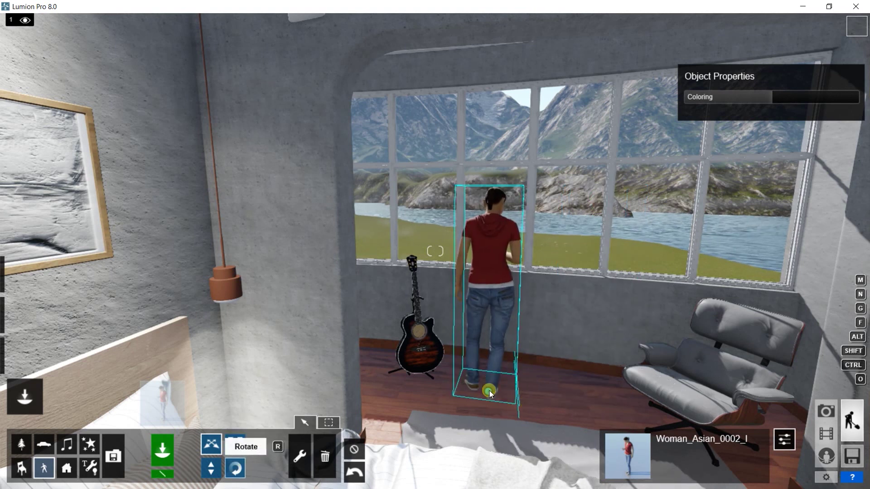
pyautogui.moveTo(485, 395)
pyautogui.mouseDown()
pyautogui.moveTo(509, 400)
pyautogui.moveTo(570, 377)
pyautogui.mouseUp()
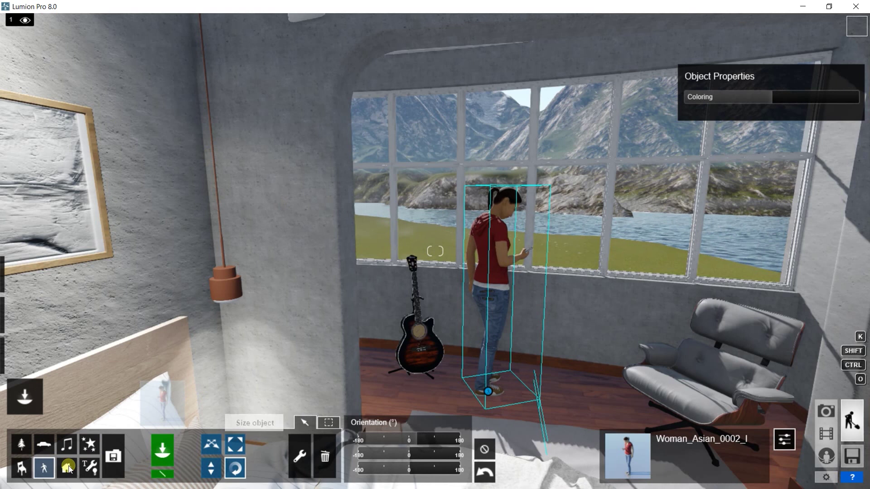
pyautogui.click(21, 448)
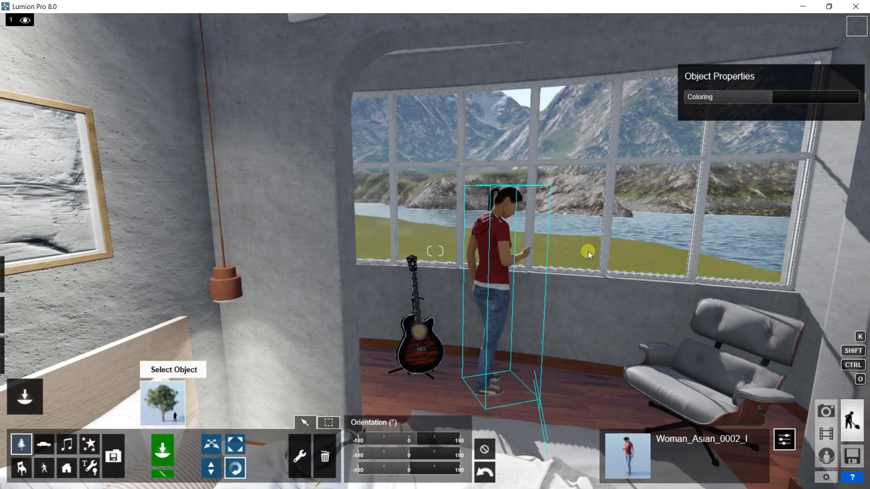
# Plant two AfricanOlive2_RT trees outside and move the near one farther away
pyautogui.moveTo(588, 252); pyautogui.dragTo(384, 298, button='right')
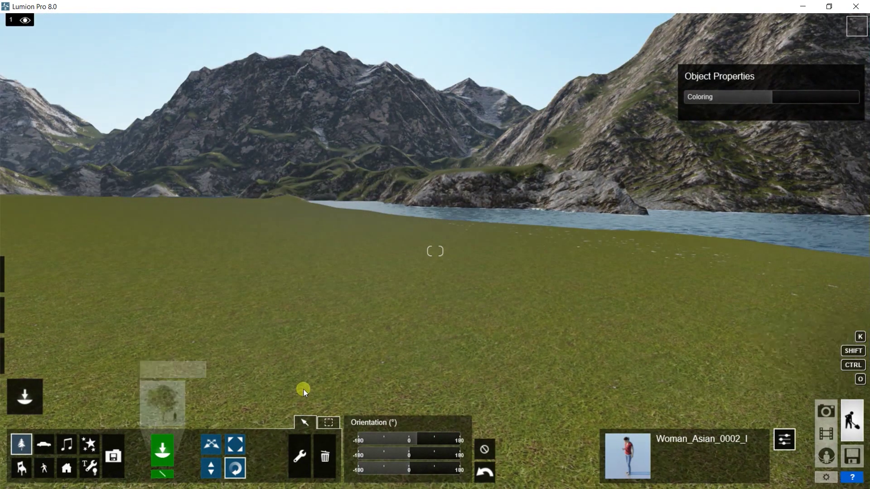
pyautogui.click(211, 443)
pyautogui.click(372, 364)
pyautogui.click(428, 234)
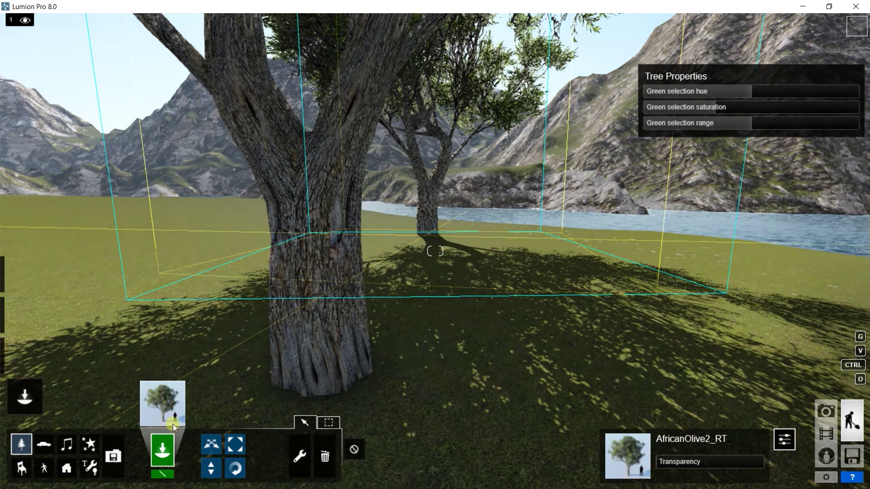
pyautogui.click(324, 457)
pyautogui.moveTo(324, 369); pyautogui.dragTo(181, 243)
# Place a Bamboo3_Cluster_RT bamboo cluster outside the bedroom window
pyautogui.click(161, 401)
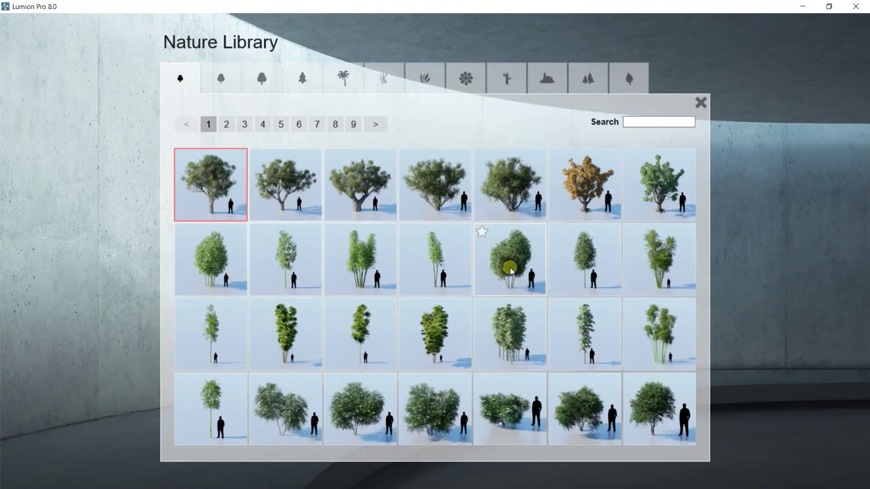
pyautogui.click(510, 271)
pyautogui.click(626, 233)
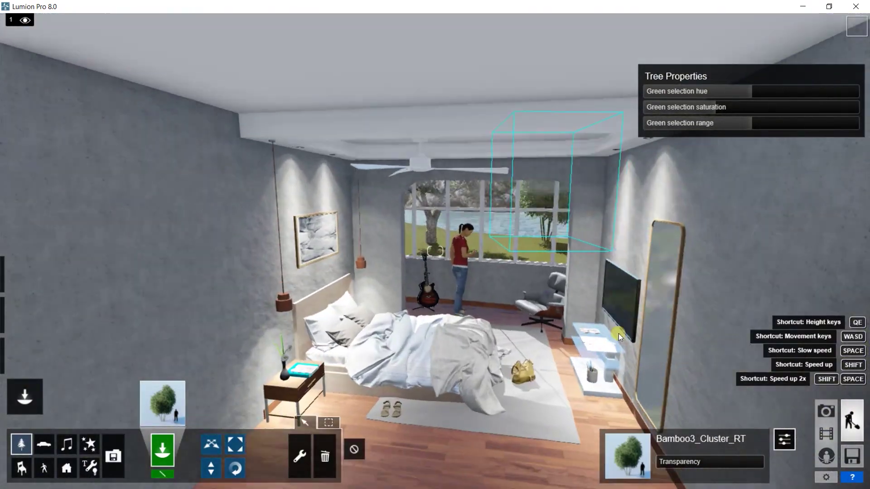
pyautogui.click(826, 412)
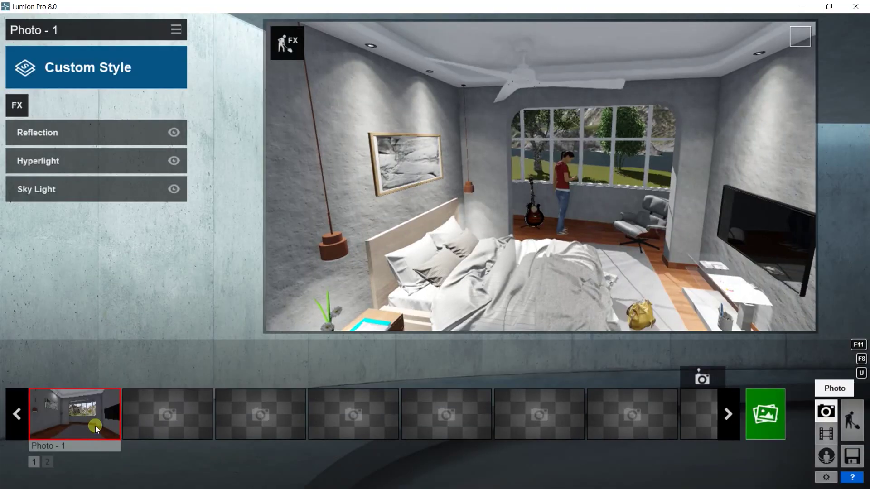
# Starting from the Photo - 1 view, move the camera toward the bed and turn it right
pyautogui.click(91, 419)
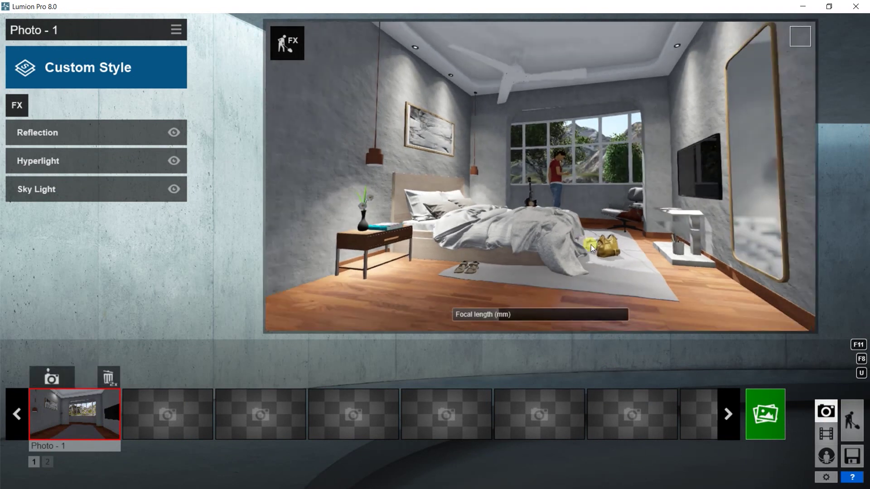
pyautogui.press('w')
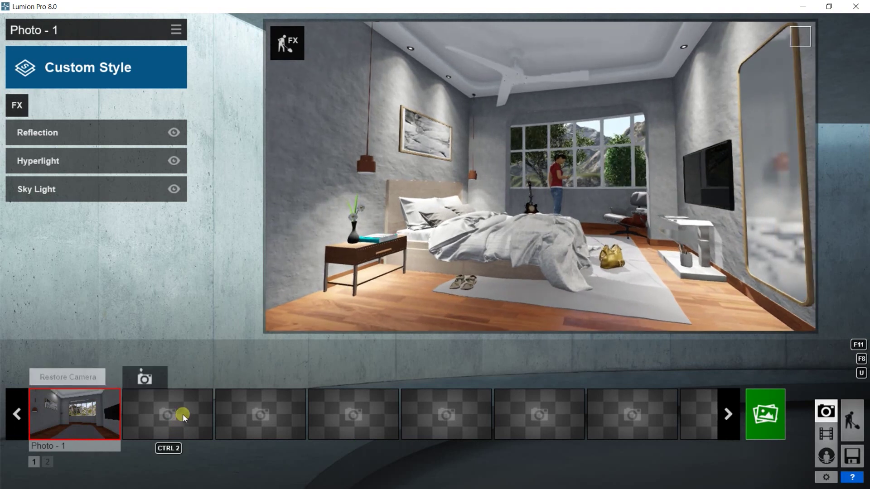
pyautogui.scroll(2, 628, 275)
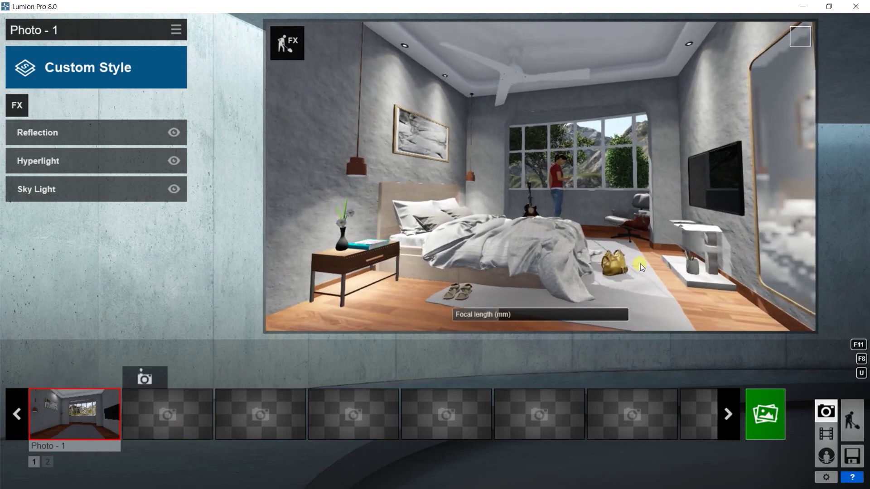
pyautogui.moveTo(611, 254); pyautogui.dragTo(625, 254, button='right')
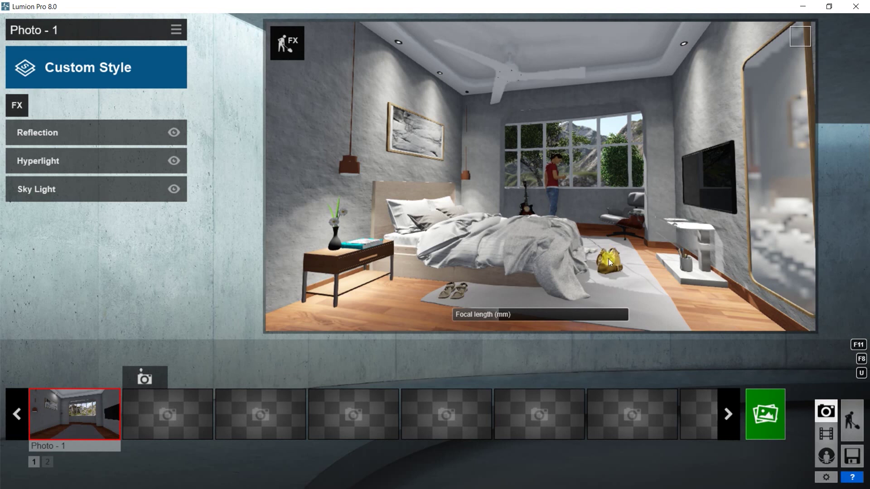
pyautogui.scroll(-3, 608, 263)
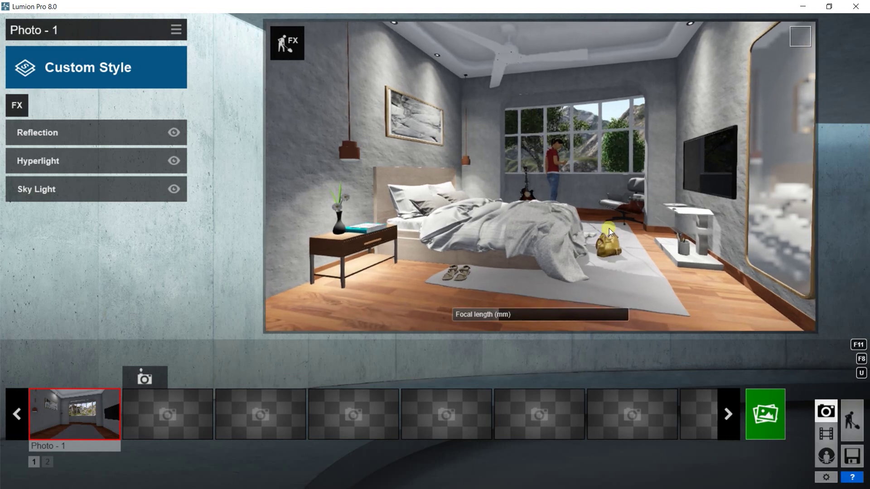
pyautogui.moveTo(609, 228); pyautogui.dragTo(607, 232, button='right')
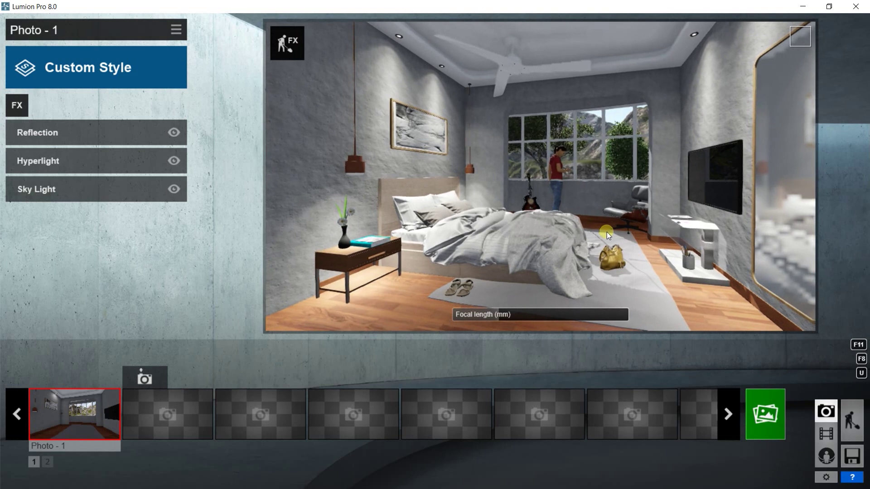
# Set focal length to 15.0mm and shift the camera left to include the nightstand
pyautogui.moveTo(545, 318); pyautogui.dragTo(521, 313)
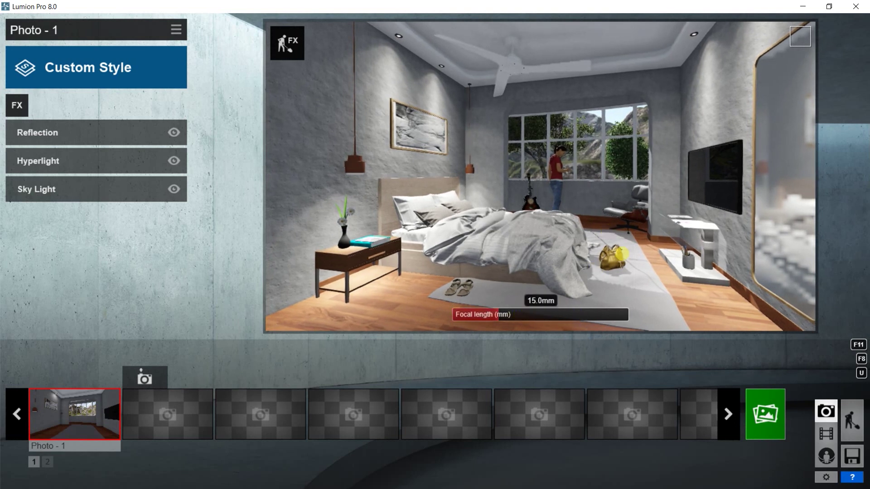
pyautogui.scroll(5, 623, 255)
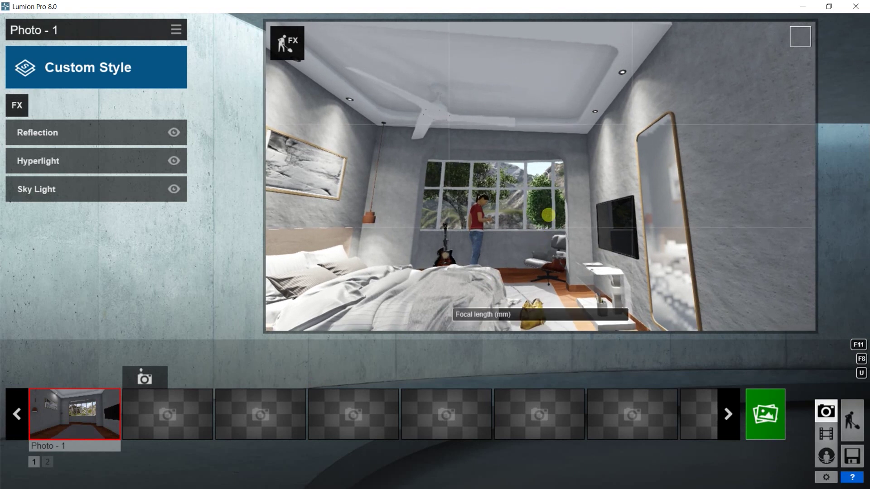
pyautogui.moveTo(548, 215); pyautogui.dragTo(529, 217, button='right')
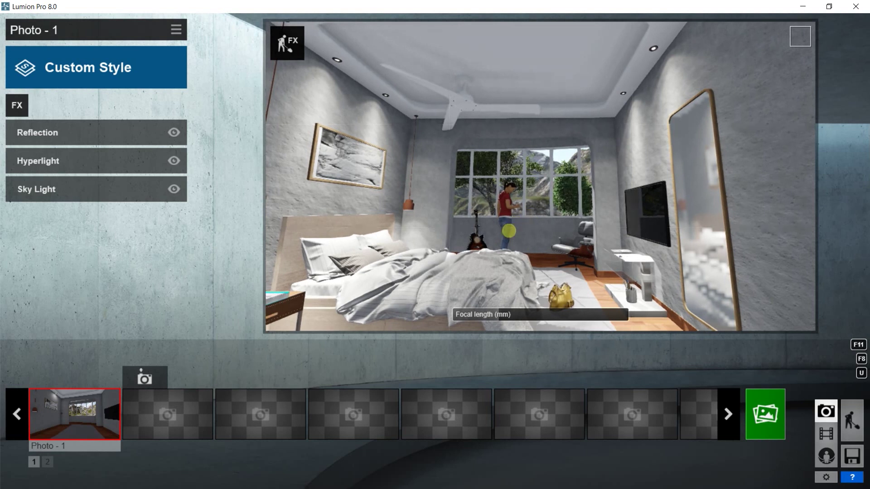
pyautogui.press('a')
pyautogui.moveTo(509, 231); pyautogui.dragTo(509, 231, button='right')
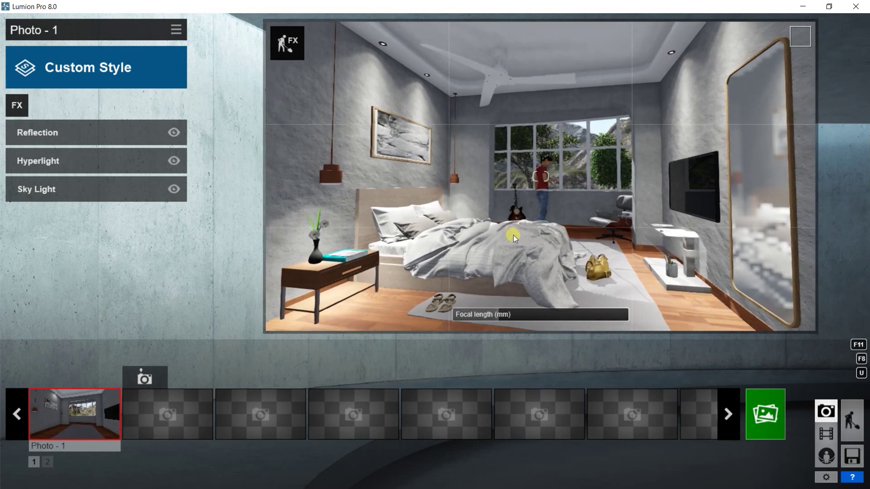
pyautogui.scroll(2, 513, 234)
pyautogui.scroll(3, 503, 233)
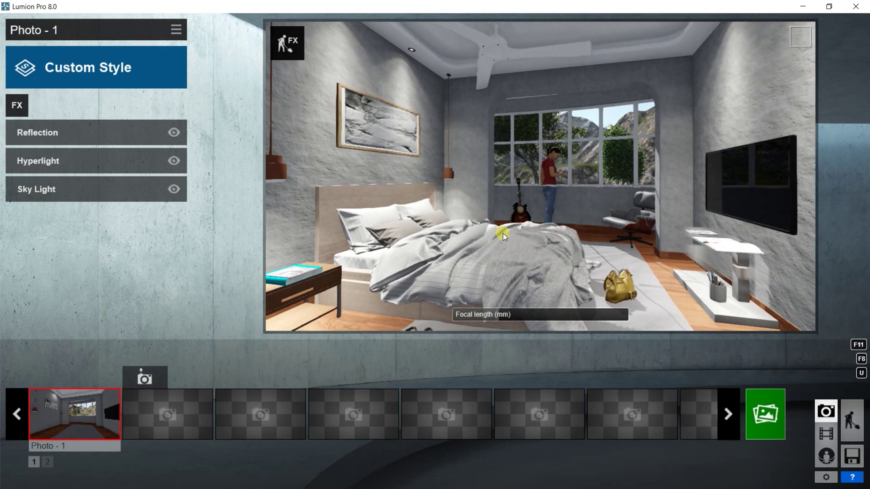
pyautogui.scroll(-3, 503, 233)
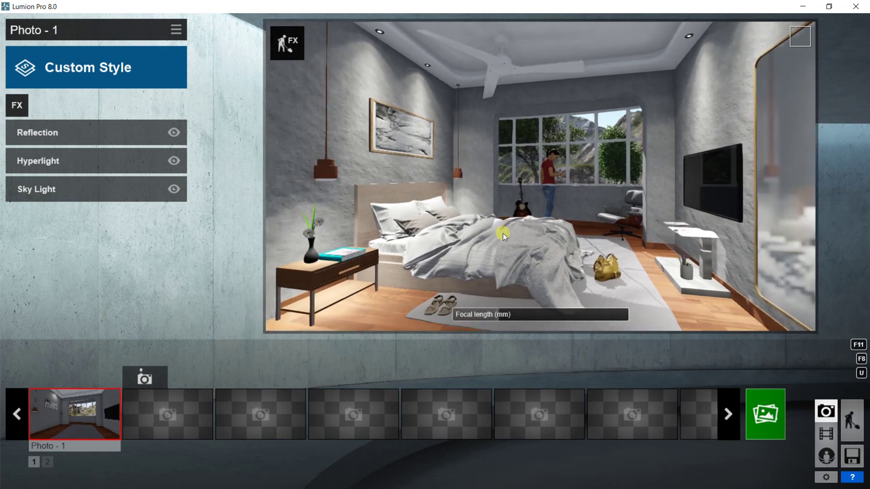
# Store the wide view in slot 2 and add a Sky Light effect at High quality
pyautogui.click(136, 382)
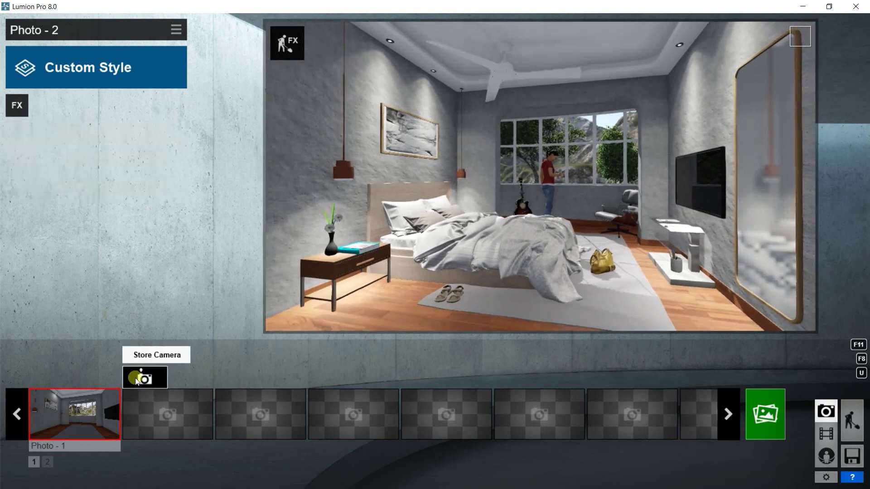
pyautogui.click(135, 382)
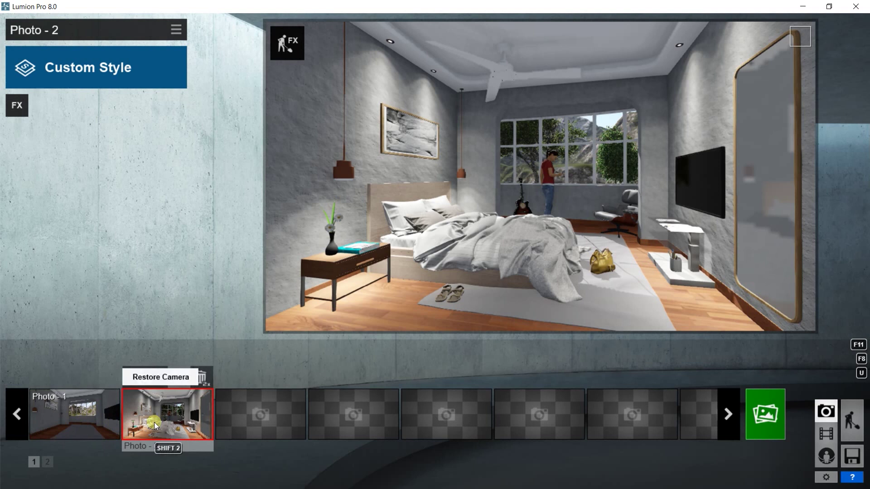
pyautogui.click(17, 105)
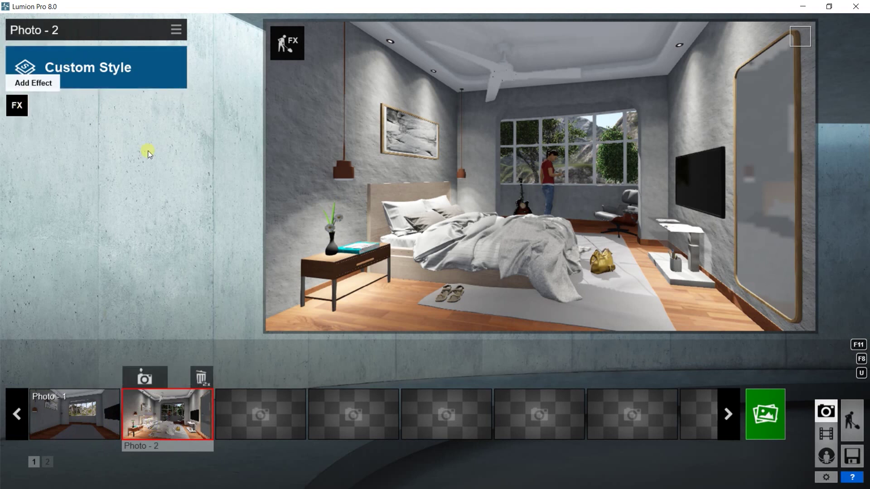
pyautogui.click(181, 50)
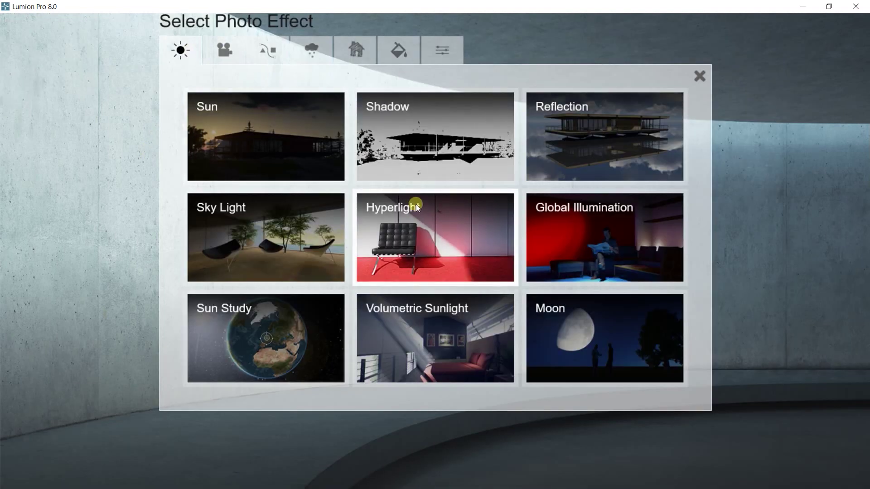
pyautogui.click(324, 235)
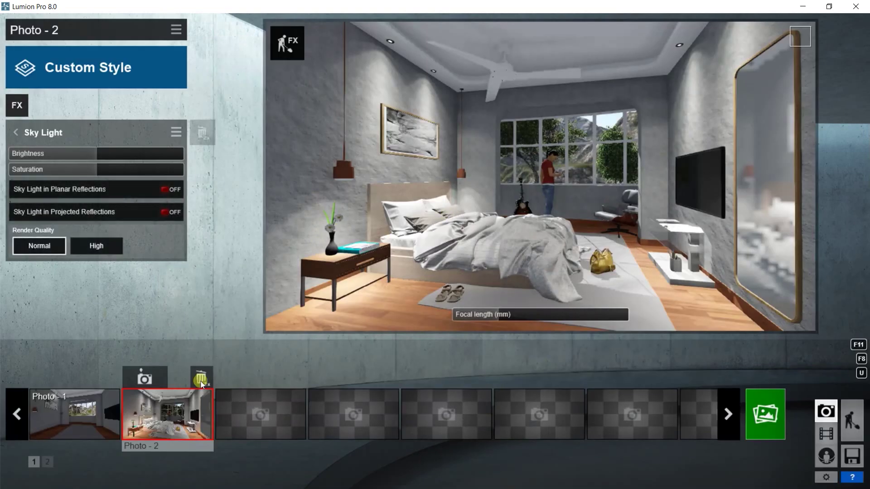
pyautogui.click(98, 245)
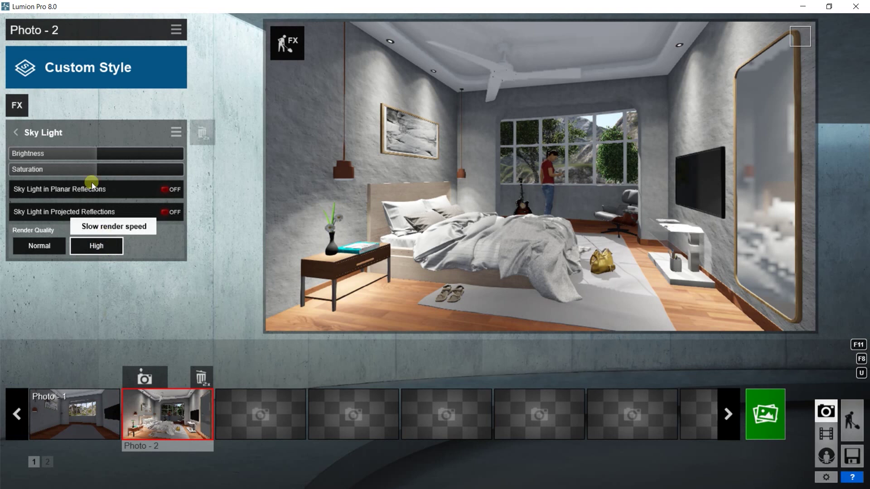
pyautogui.click(16, 133)
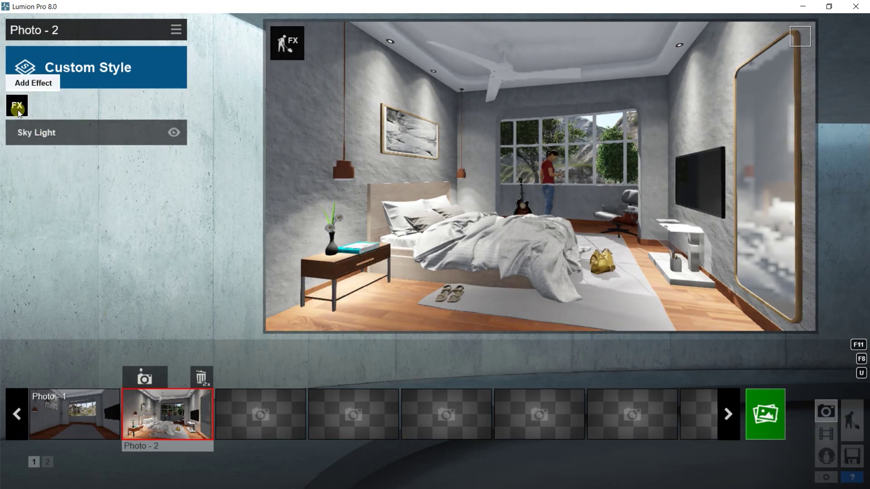
# Add a Reflection effect with the floor, mirror and TV screen as reflection planes
pyautogui.click(16, 105)
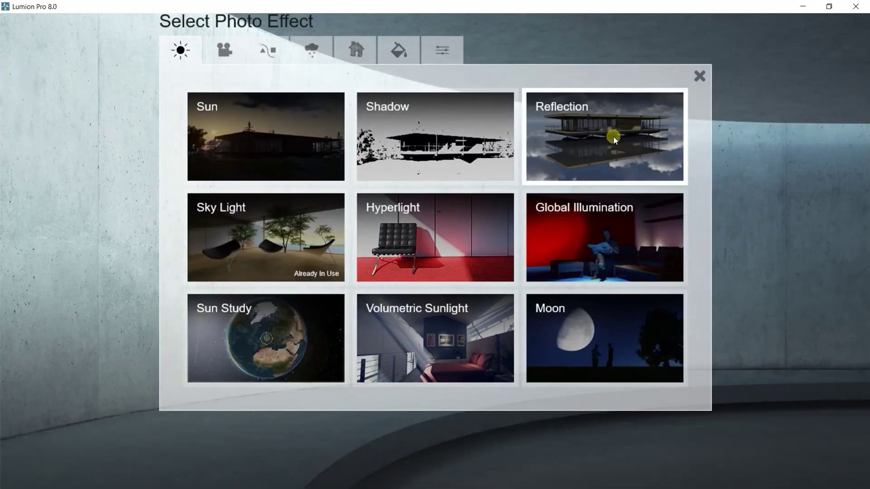
pyautogui.click(613, 136)
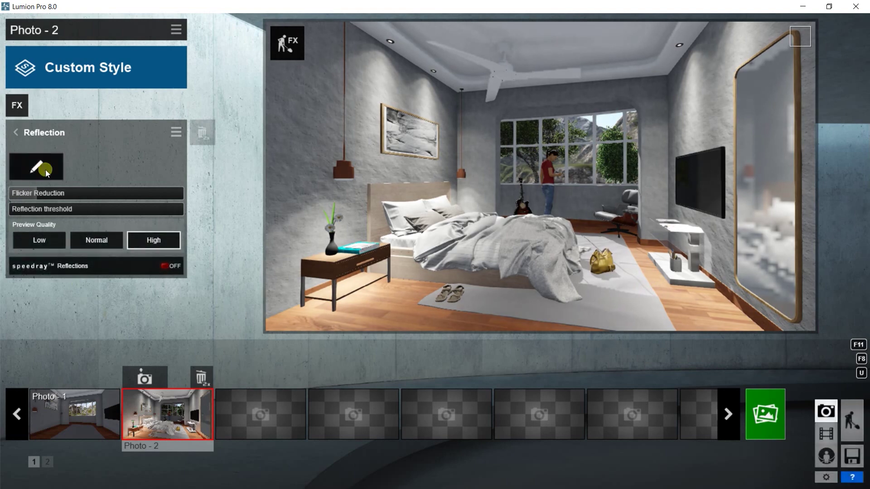
pyautogui.click(36, 167)
pyautogui.click(21, 464)
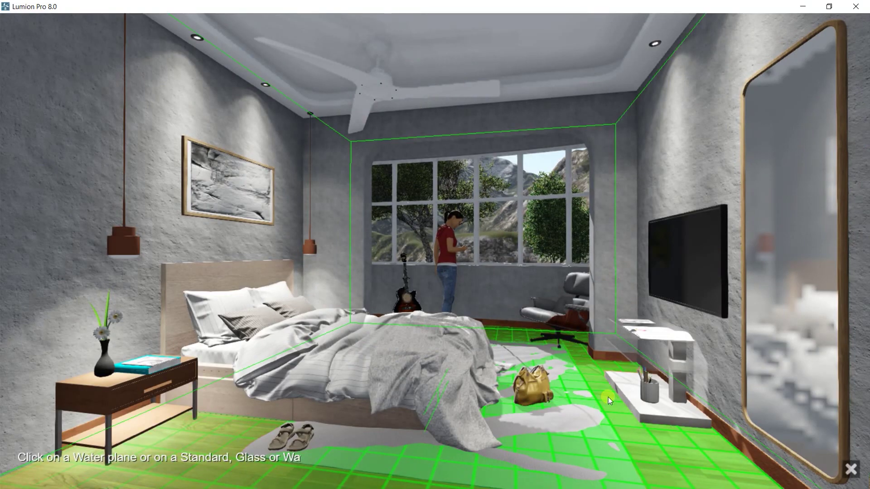
pyautogui.click(608, 396)
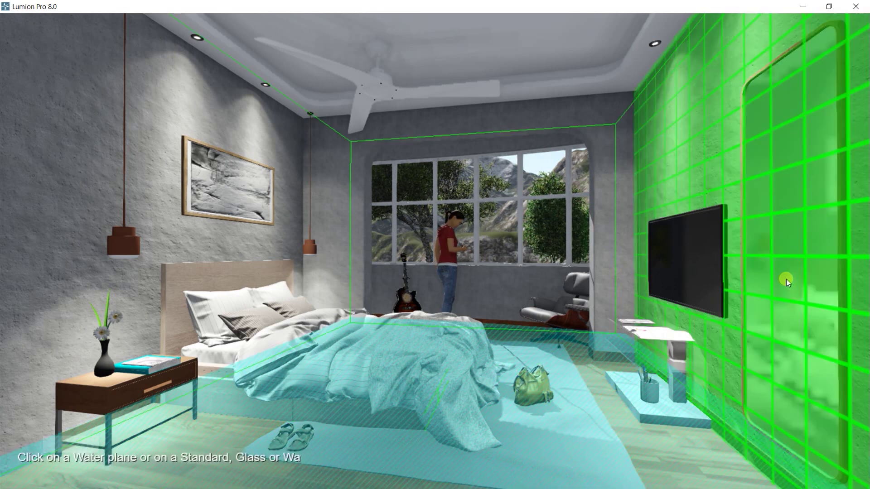
pyautogui.click(787, 279)
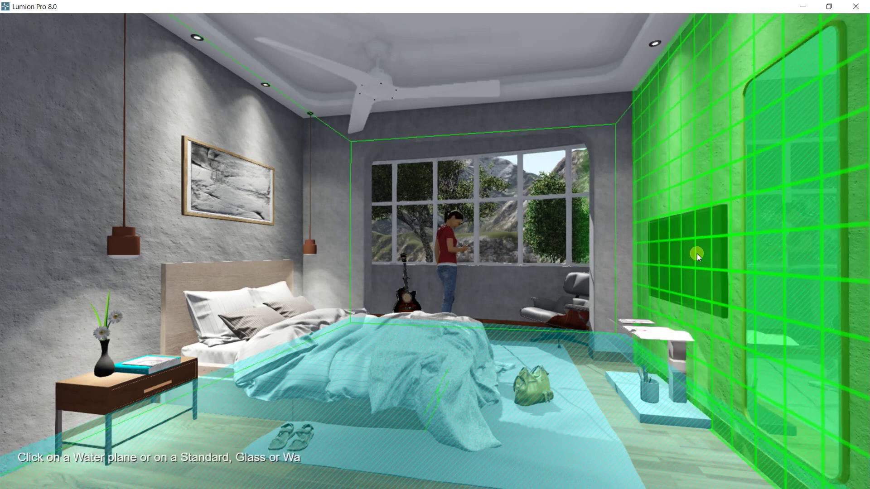
pyautogui.click(700, 259)
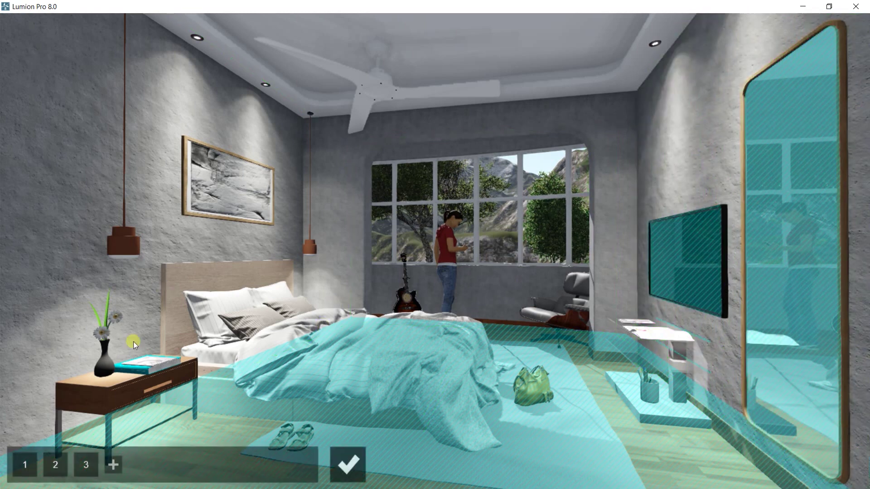
# Add further reflection planes on the window glass until plane 7 exists
pyautogui.click(113, 465)
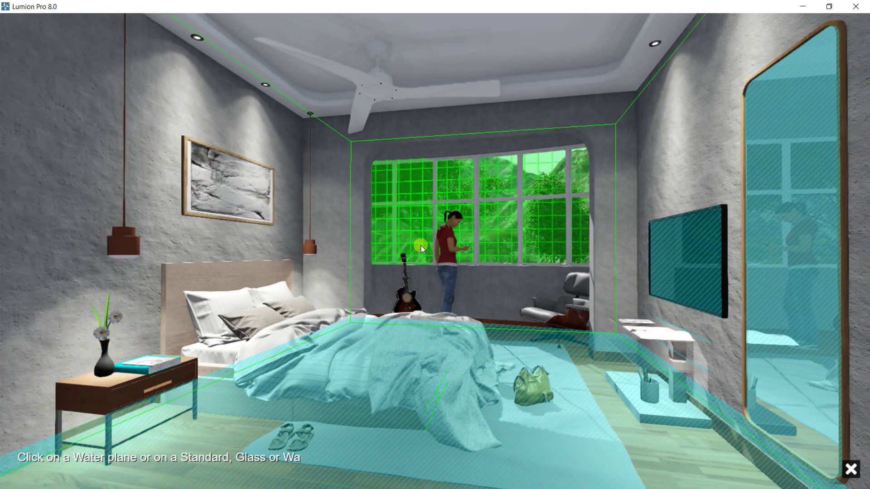
pyautogui.click(421, 247)
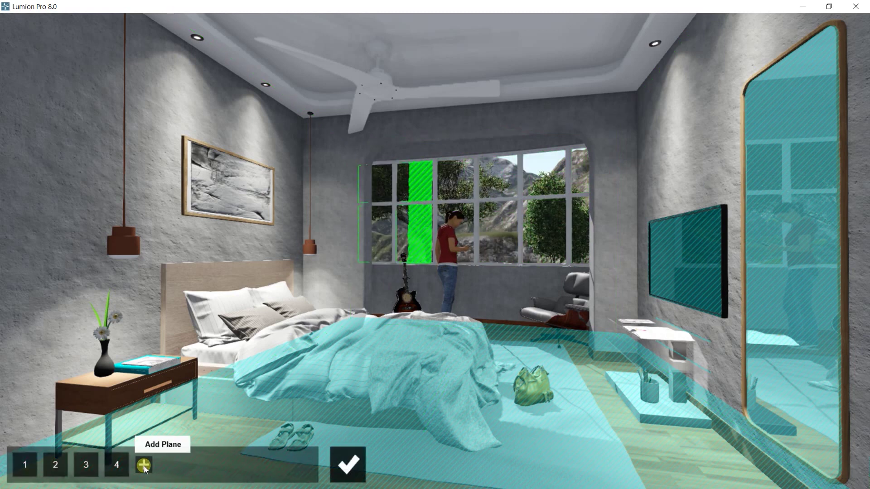
pyautogui.click(144, 467)
pyautogui.click(468, 231)
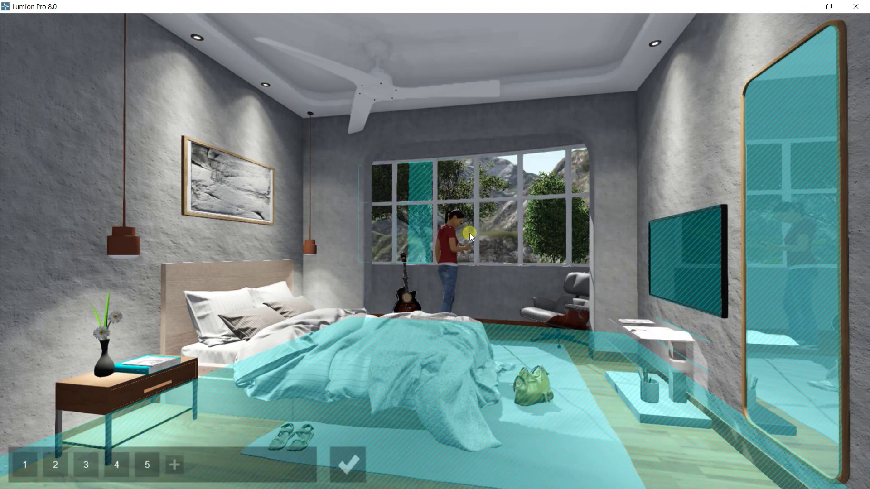
pyautogui.click(174, 465)
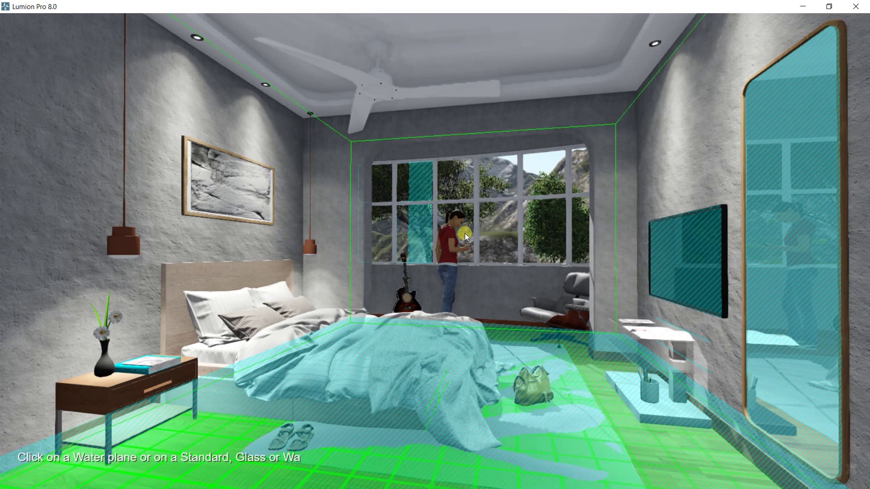
pyautogui.click(465, 233)
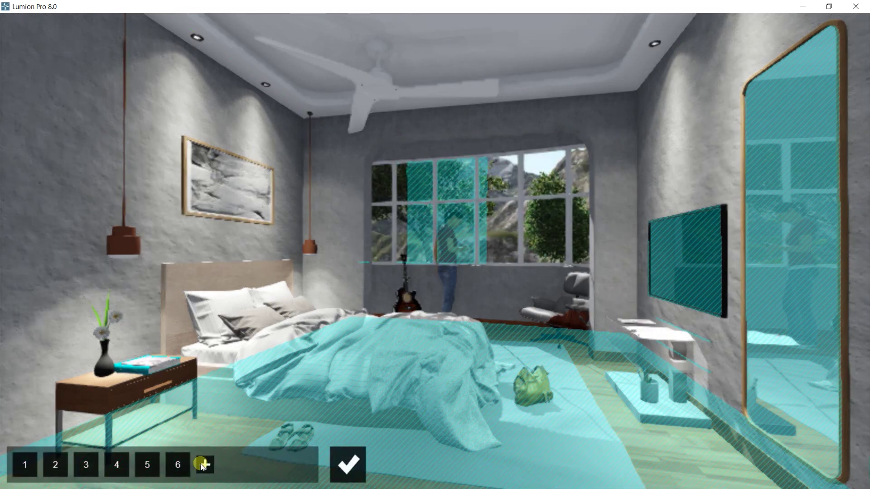
pyautogui.click(202, 464)
pyautogui.click(510, 242)
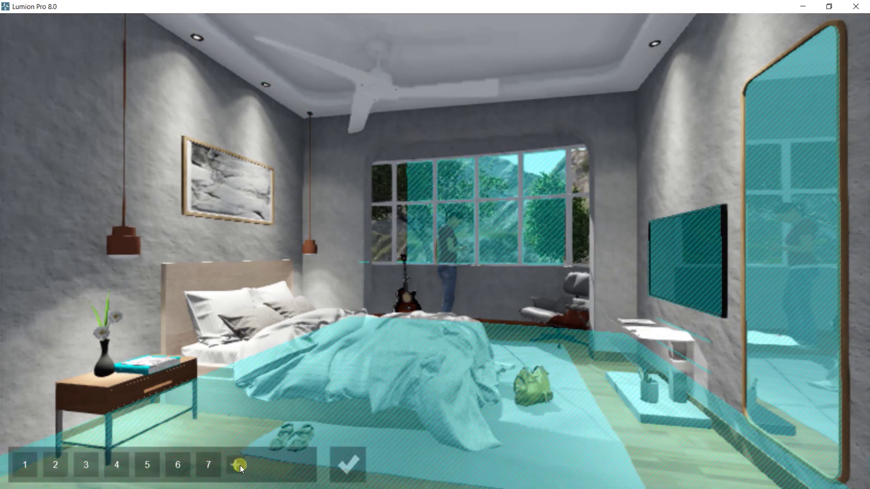
pyautogui.click(239, 465)
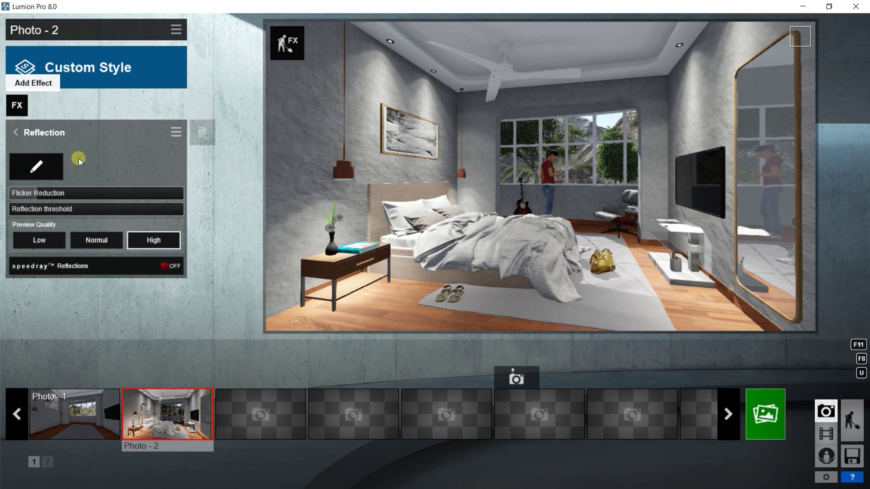
pyautogui.moveTo(78, 194)
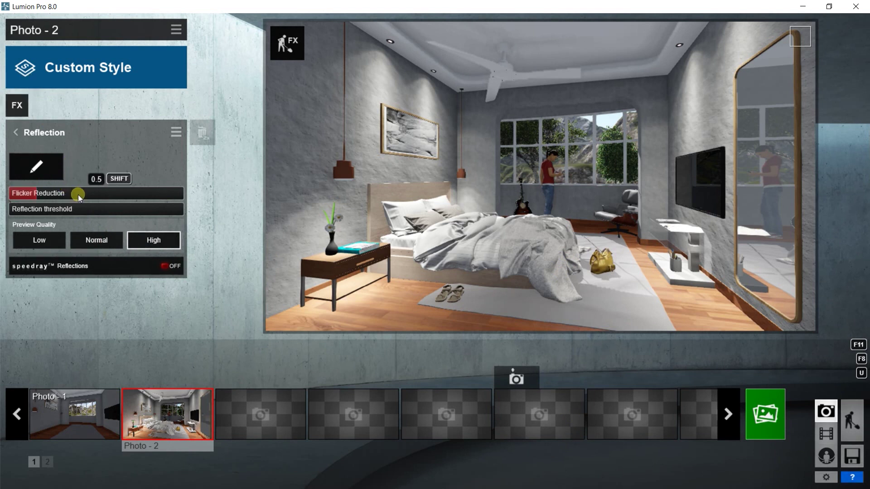
# Lower reflection flicker reduction and add a Shadow effect with adjusted Interior/Exterior
pyautogui.click(60, 193)
pyautogui.click(17, 105)
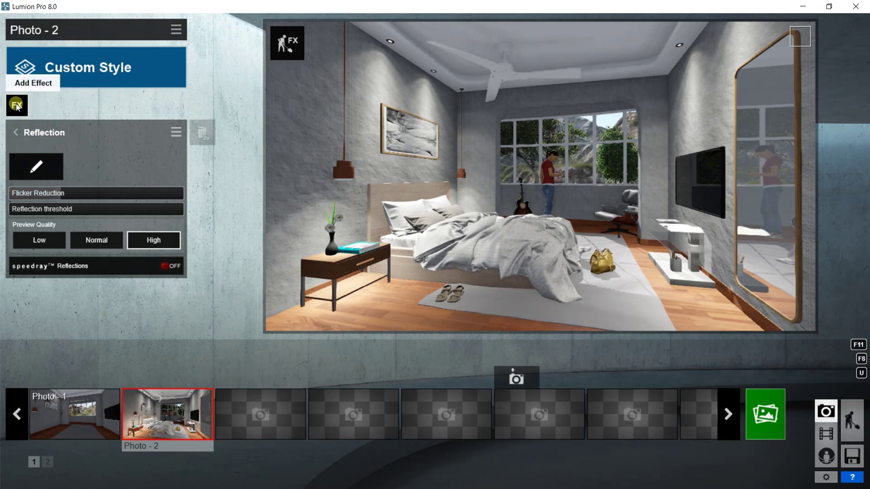
pyautogui.click(17, 105)
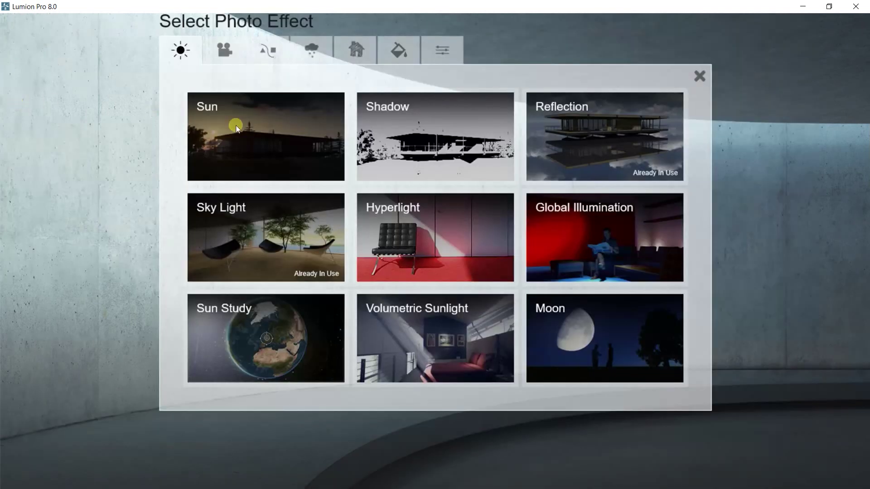
pyautogui.click(400, 119)
pyautogui.moveTo(58, 204); pyautogui.dragTo(34, 203)
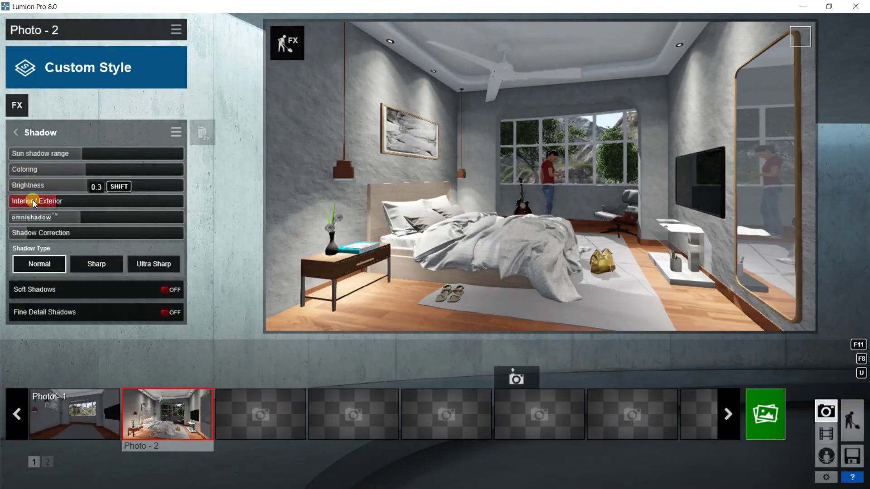
# Add a Volumetric Sunlight effect from the Light and Shadow category
pyautogui.click(21, 108)
pyautogui.click(229, 54)
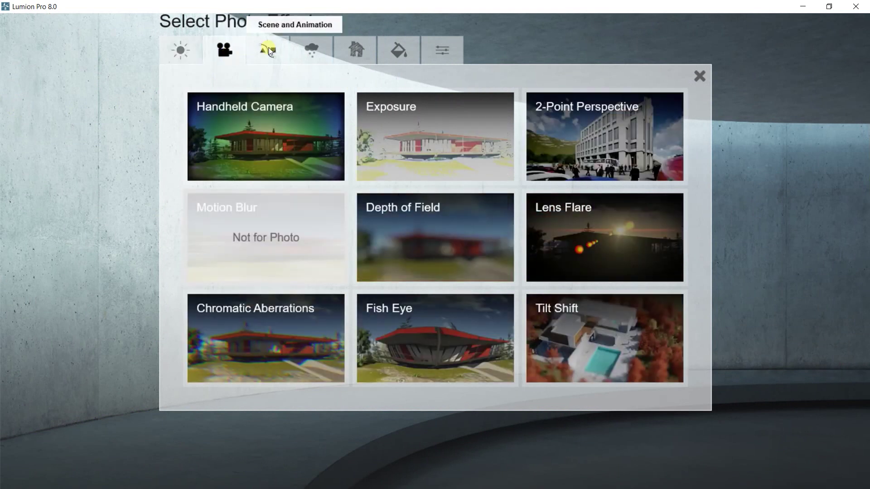
pyautogui.click(267, 52)
pyautogui.click(311, 52)
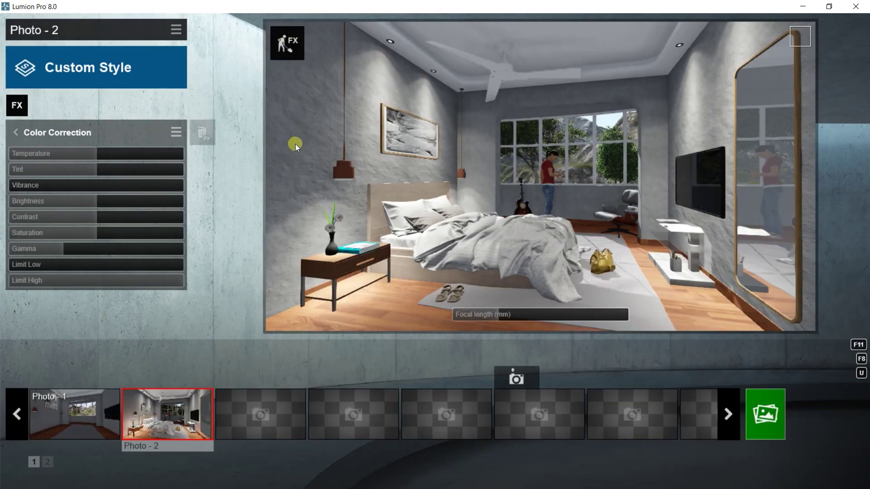
pyautogui.click(18, 111)
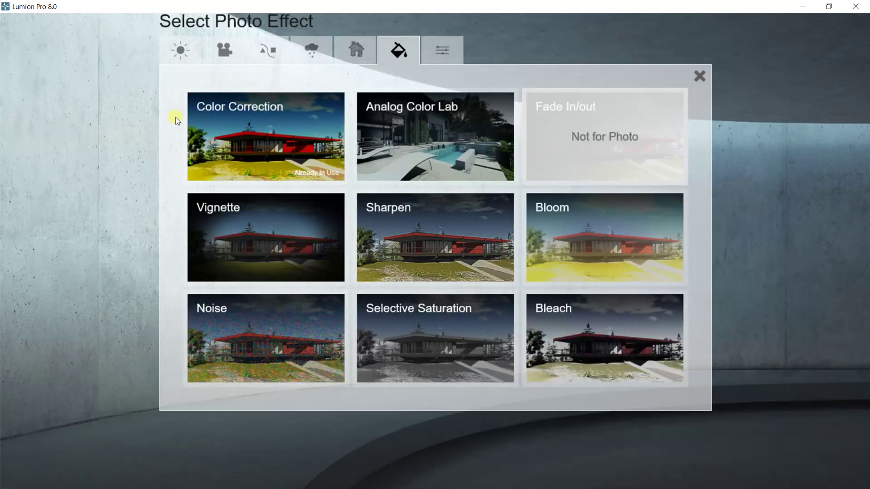
pyautogui.click(194, 55)
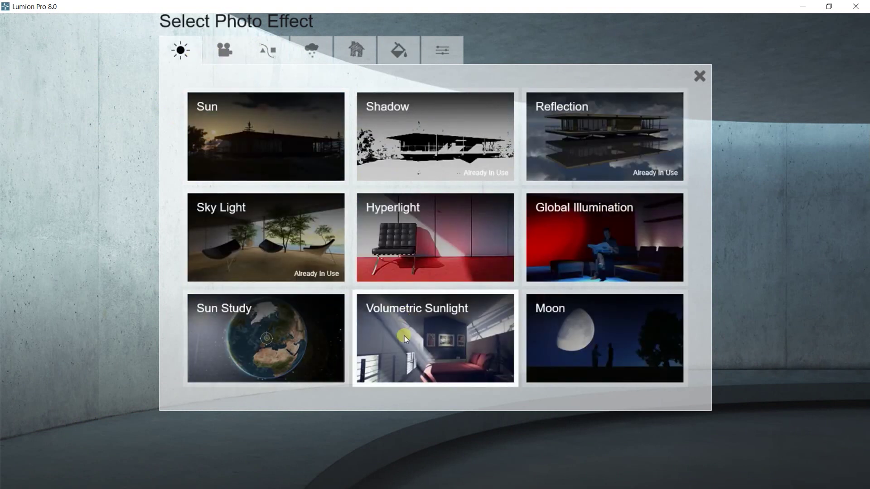
pyautogui.click(432, 341)
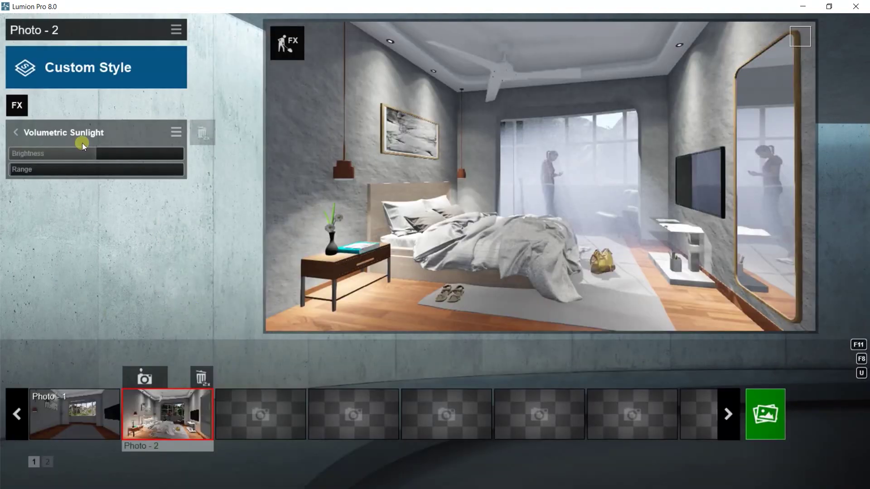
# Cut Volumetric Sunlight brightness to 0.1 and add a Sun effect
pyautogui.moveTo(50, 154)
pyautogui.moveTo(49, 154); pyautogui.dragTo(25, 153)
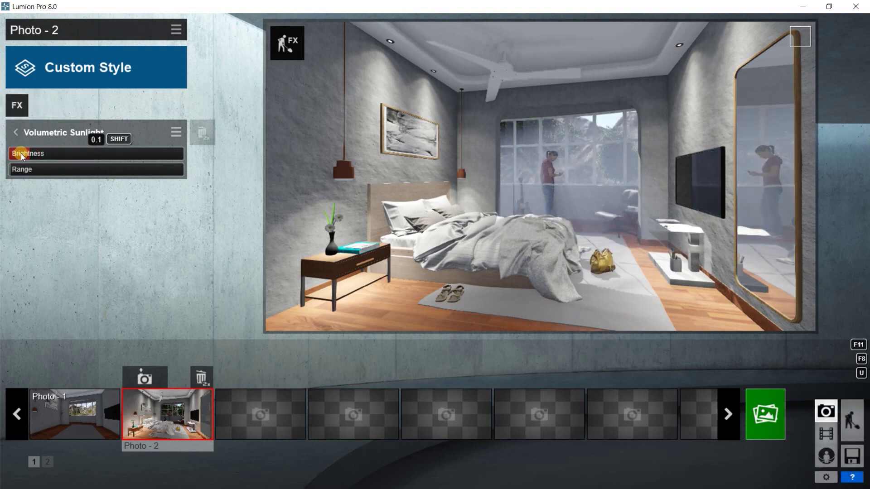
pyautogui.click(17, 106)
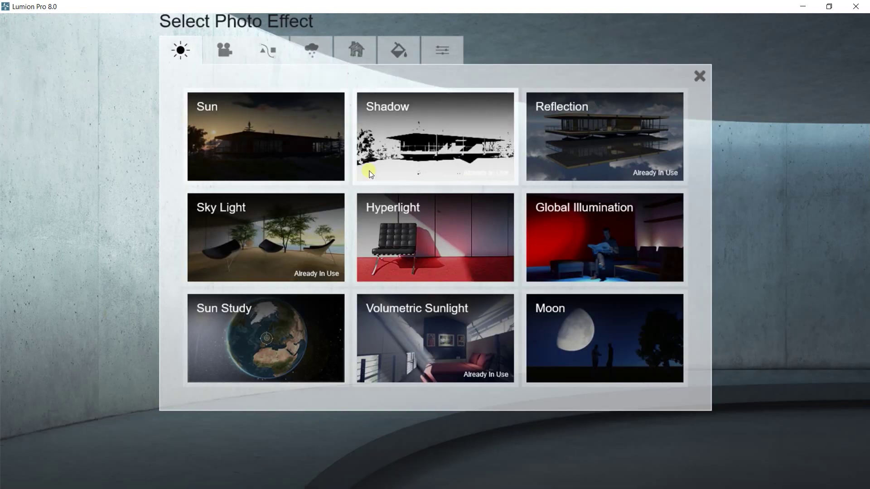
pyautogui.click(267, 138)
pyautogui.click(28, 130)
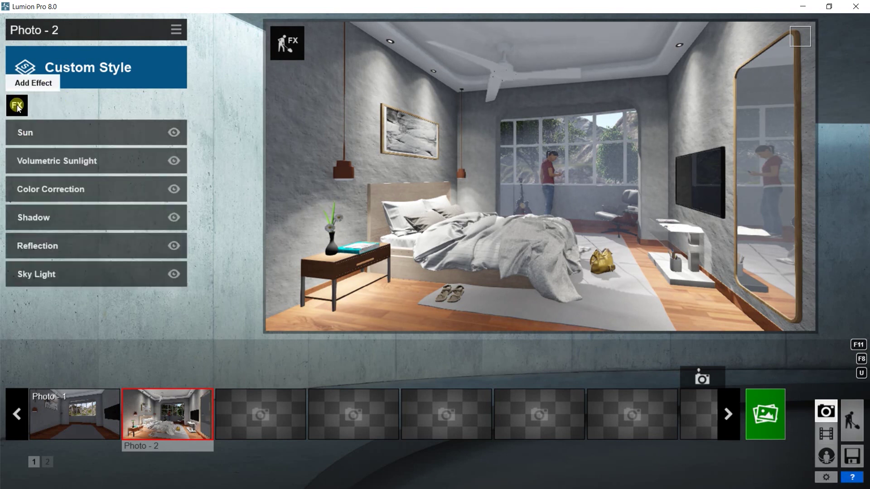
# Add Global Illumination with both pendant lamp spotlights and the ceiling spotlights contributing
pyautogui.click(17, 107)
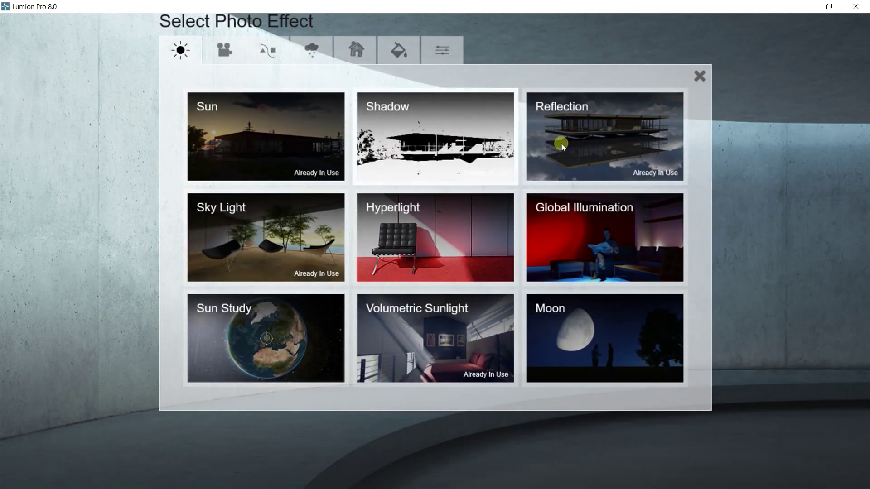
pyautogui.click(570, 245)
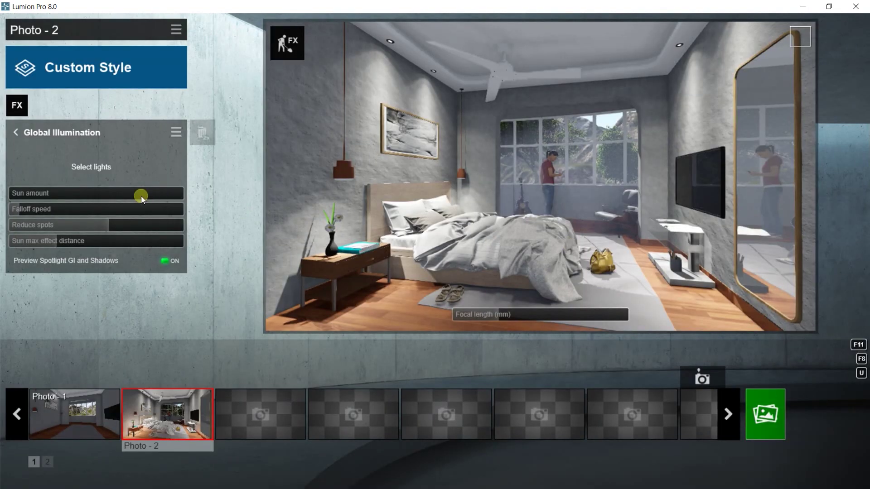
pyautogui.moveTo(96, 193)
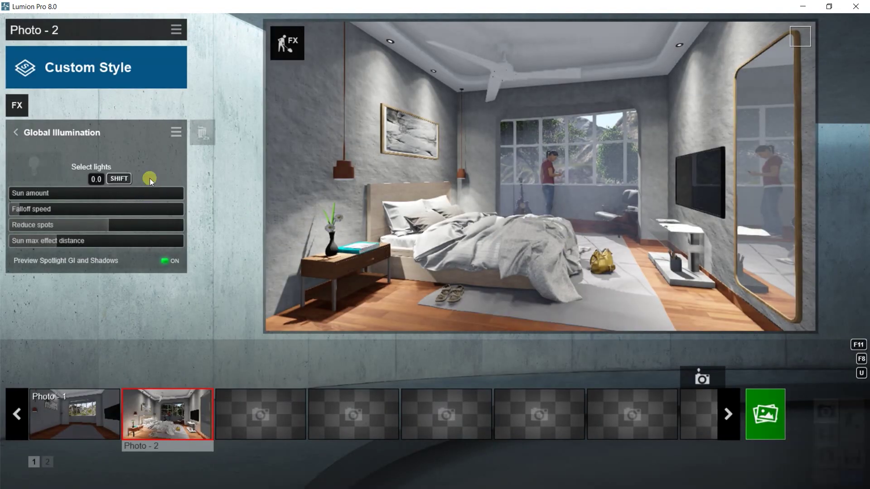
pyautogui.click(29, 165)
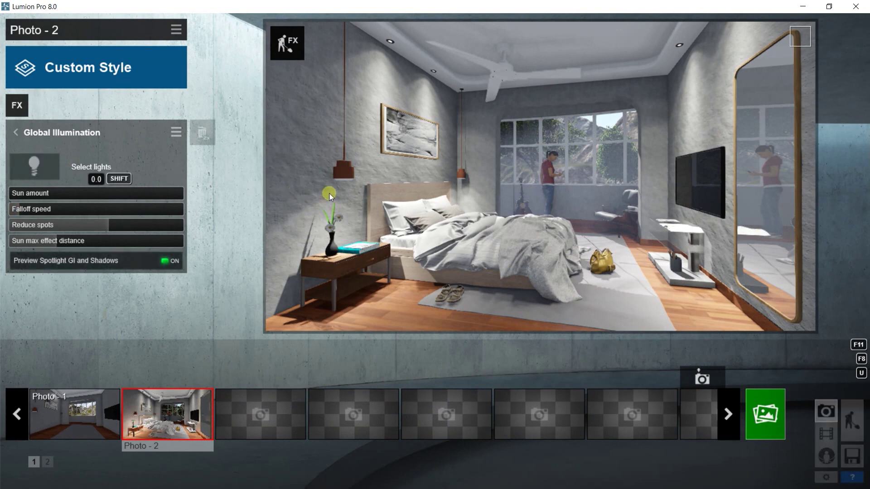
pyautogui.click(28, 164)
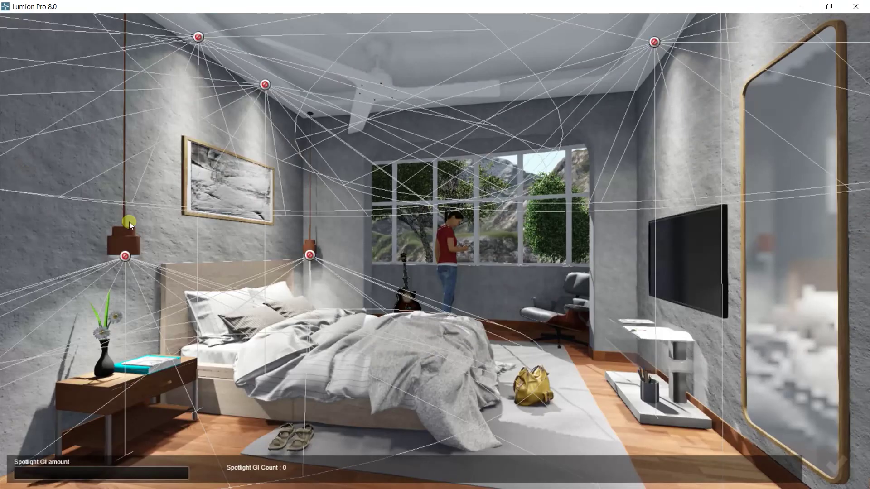
pyautogui.click(126, 257)
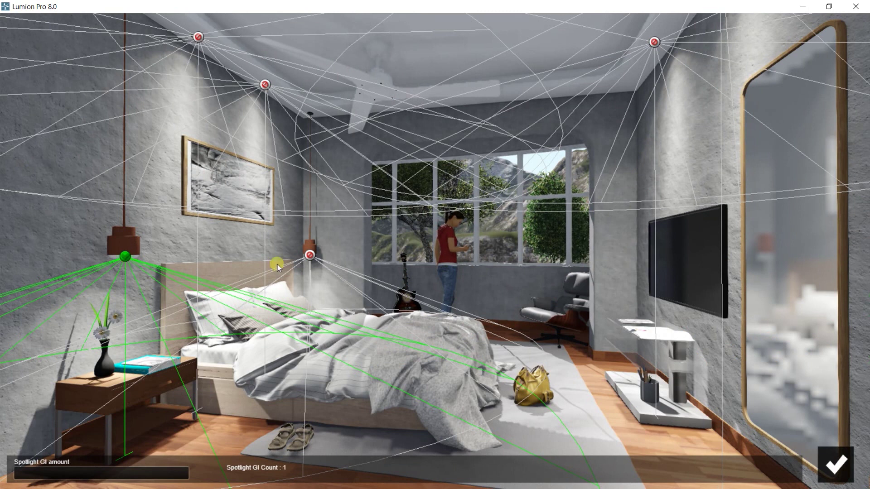
pyautogui.click(308, 256)
pyautogui.click(265, 85)
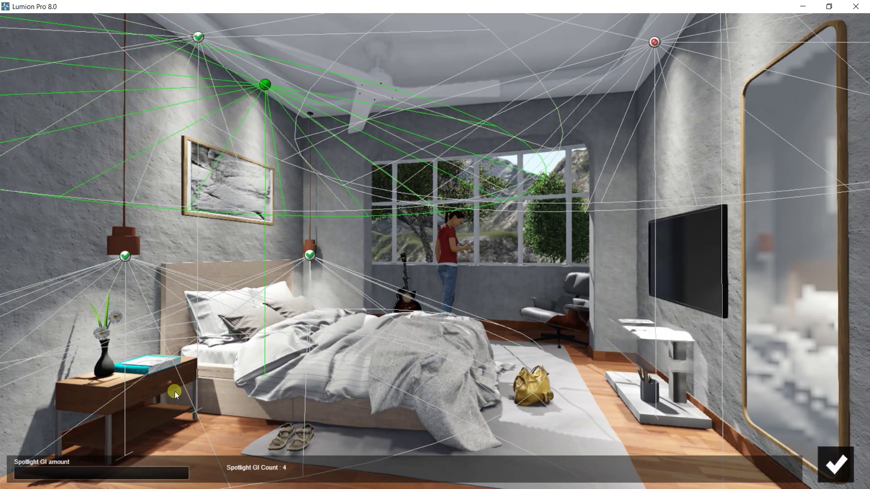
pyautogui.click(838, 465)
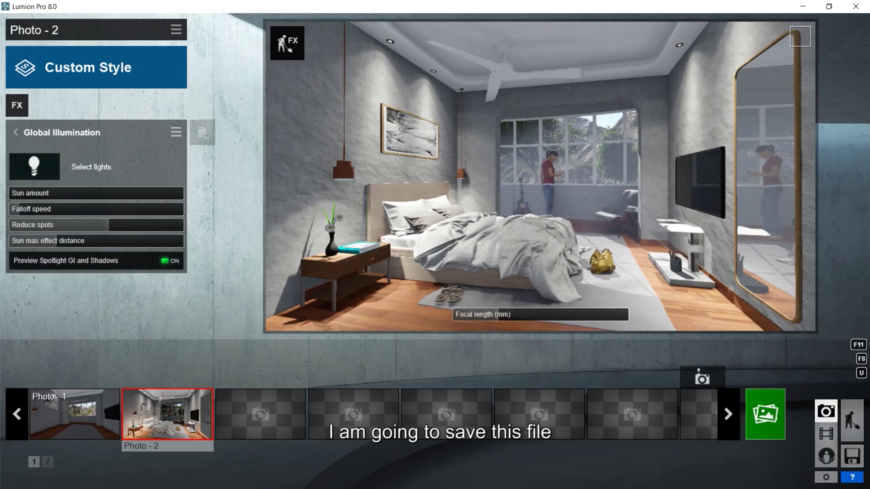
# Save the scene as Lumion.ls8 in the D:\max file\bedroom folder
pyautogui.click(852, 457)
pyautogui.click(276, 239)
pyautogui.click(324, 130)
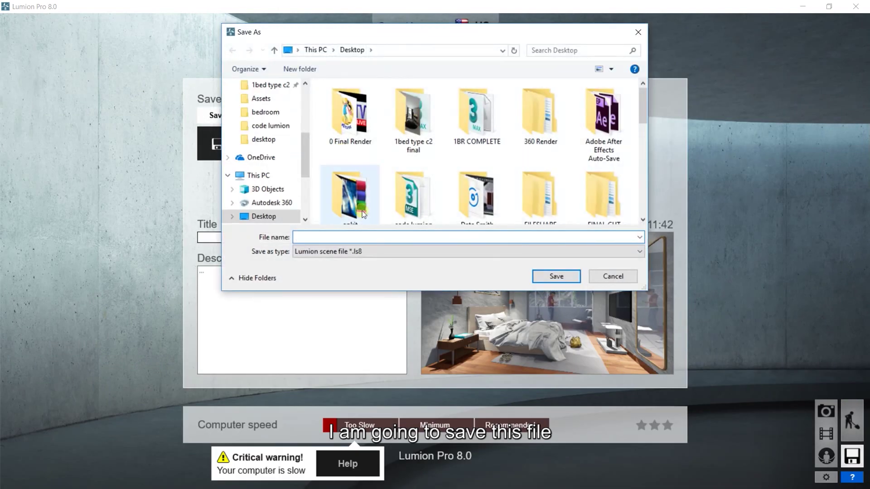
pyautogui.click(369, 235)
pyautogui.write('Lumion')
pyautogui.press('Return')
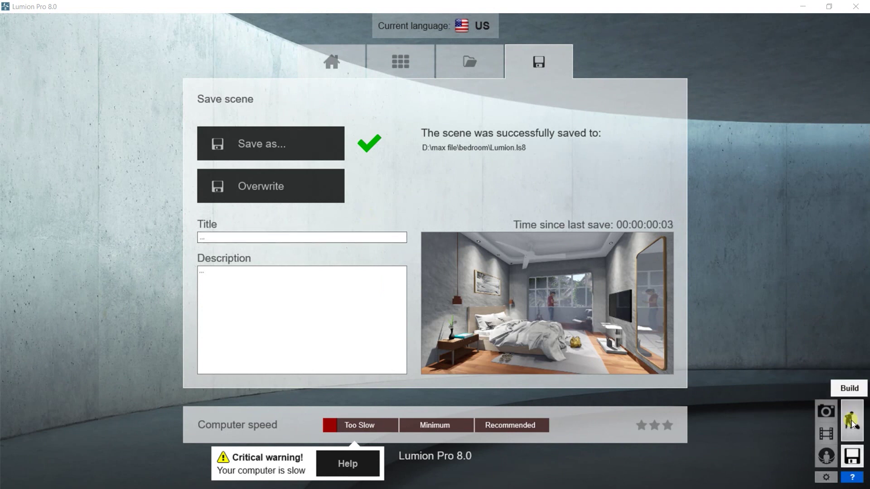
# Return to build mode and open the Indoor object library
pyautogui.click(852, 423)
pyautogui.click(18, 391)
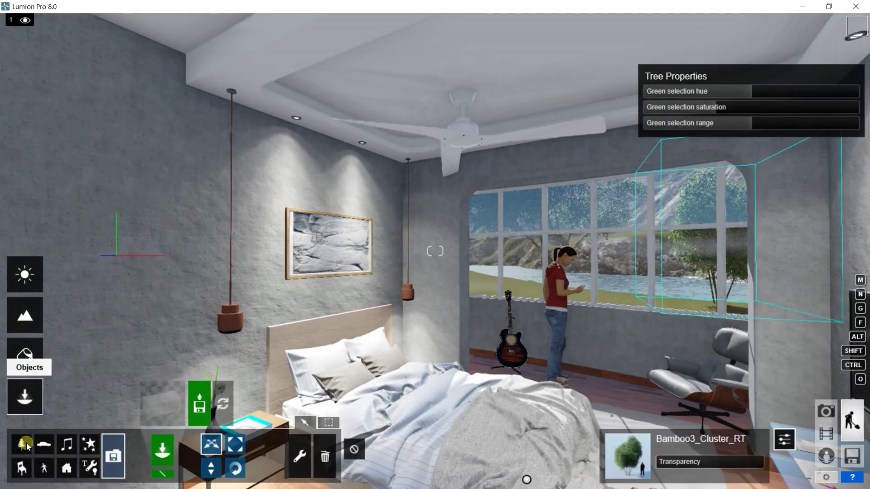
pyautogui.click(21, 468)
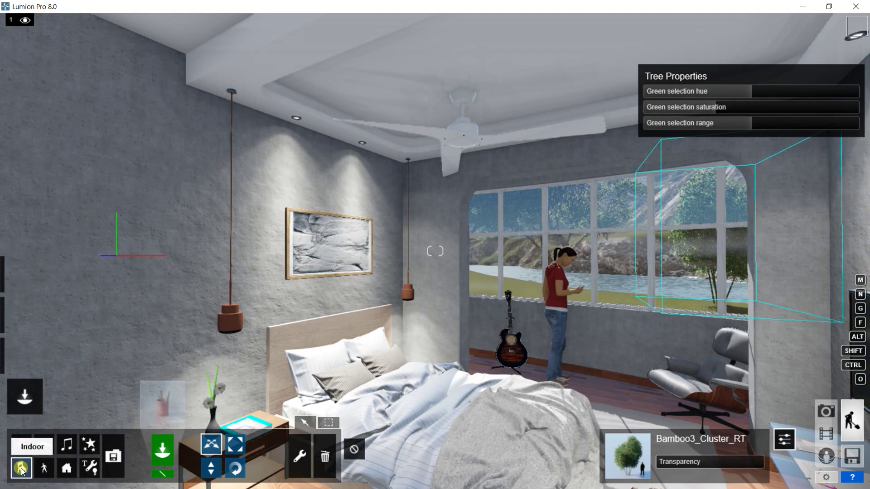
pyautogui.click(164, 405)
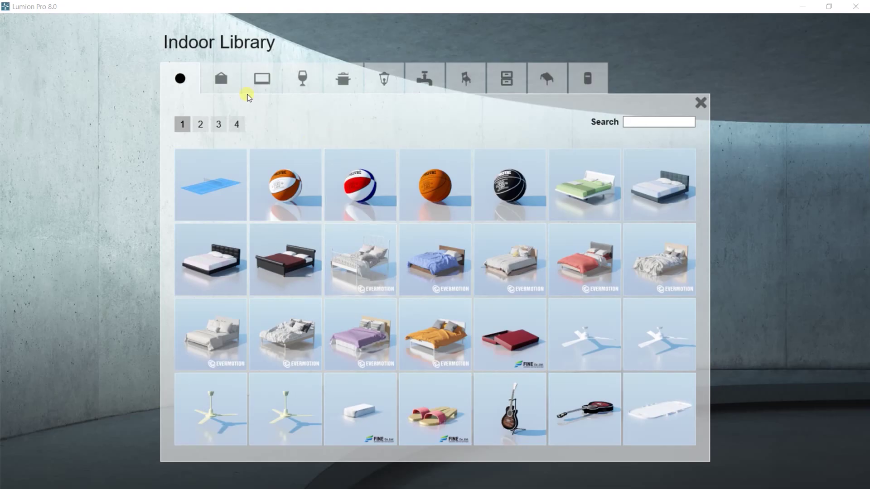
# Browse the indoor categories and settle on the first page of Lighting floor lamps
pyautogui.click(222, 80)
pyautogui.click(248, 83)
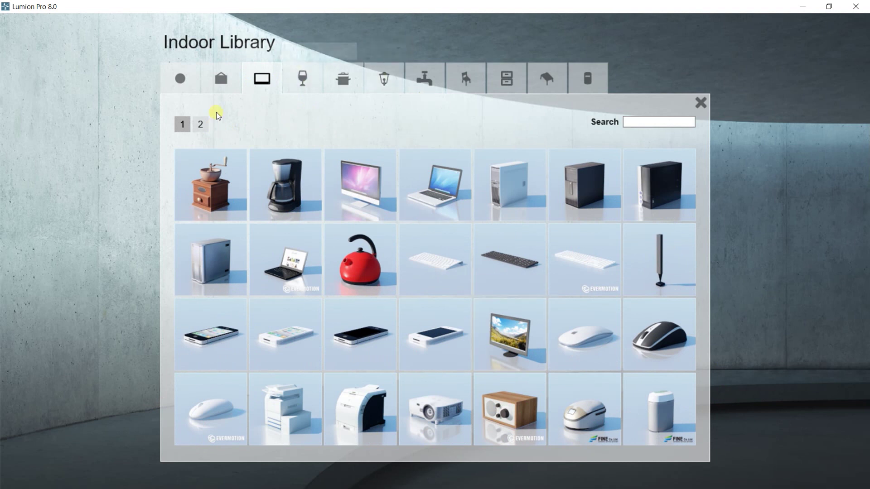
pyautogui.click(200, 124)
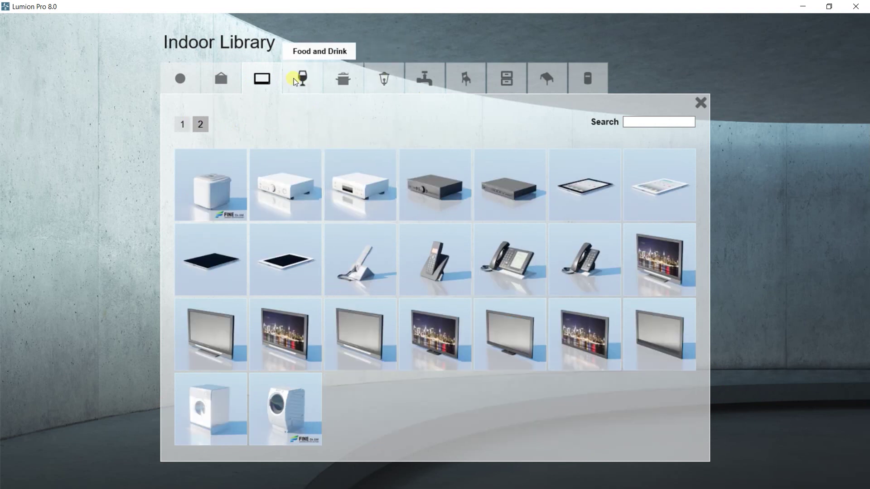
pyautogui.click(310, 81)
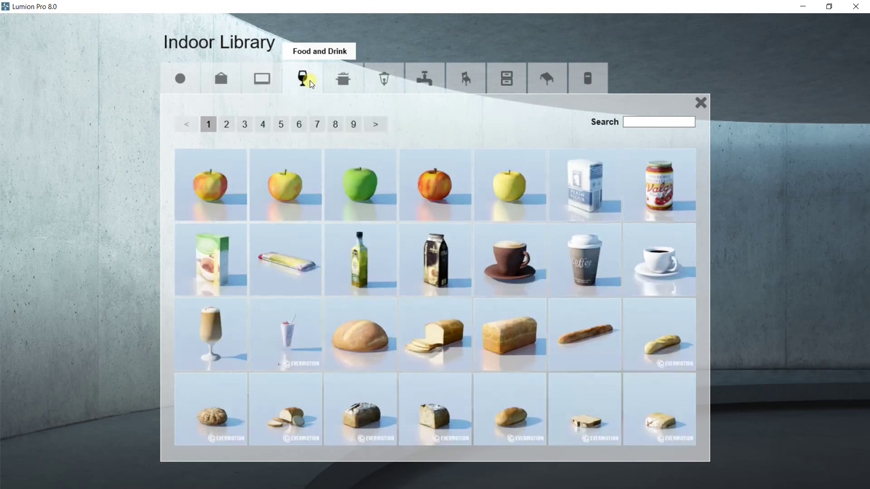
pyautogui.click(226, 124)
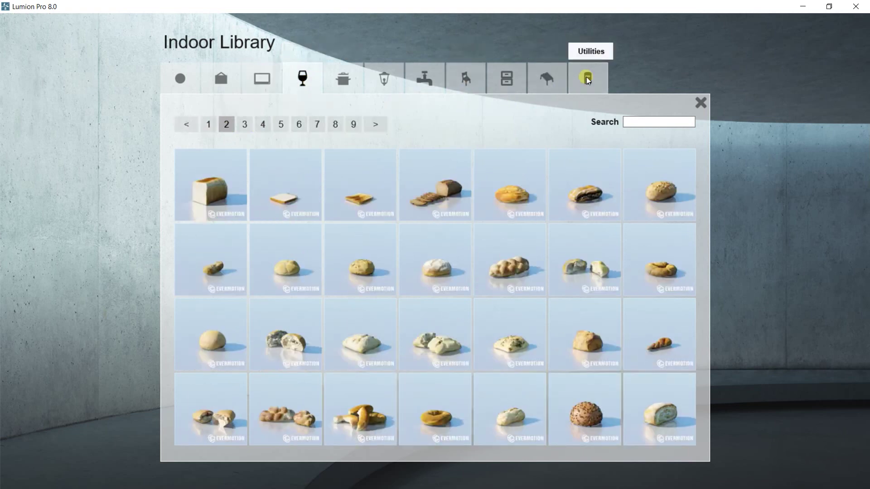
pyautogui.click(587, 78)
pyautogui.click(467, 78)
pyautogui.click(506, 78)
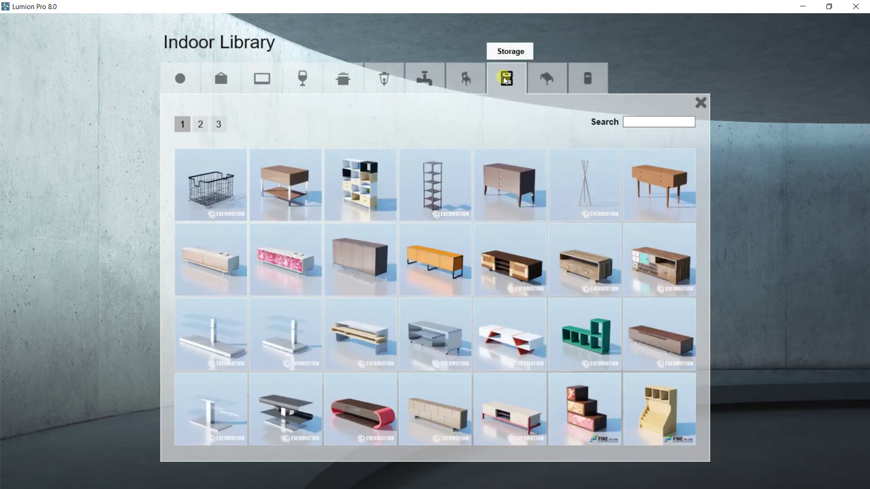
pyautogui.click(383, 80)
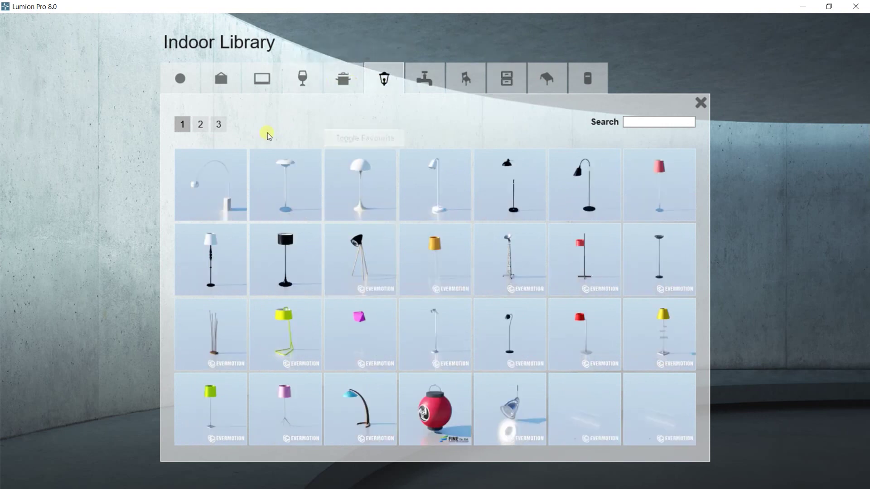
pyautogui.click(200, 124)
pyautogui.click(182, 125)
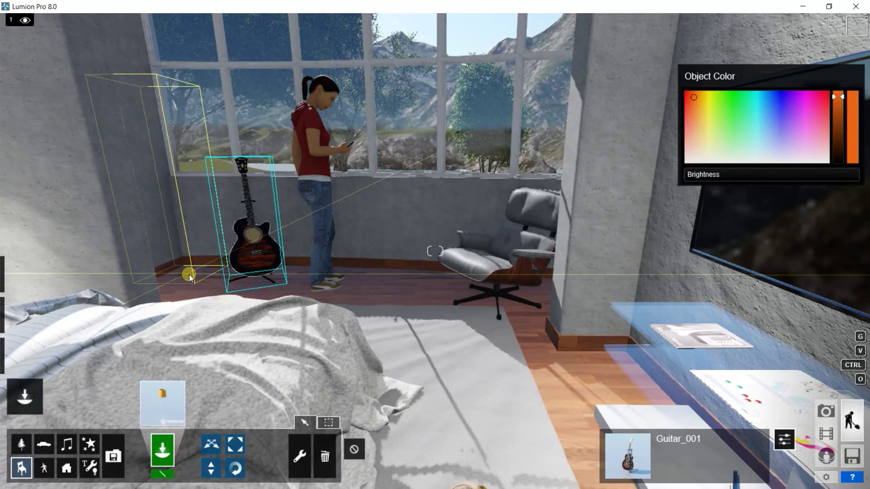
# Place FloorLamp_011 beside the guitar, shrink it, and tint its shade bright orange-yellow
pyautogui.click(189, 274)
pyautogui.click(235, 445)
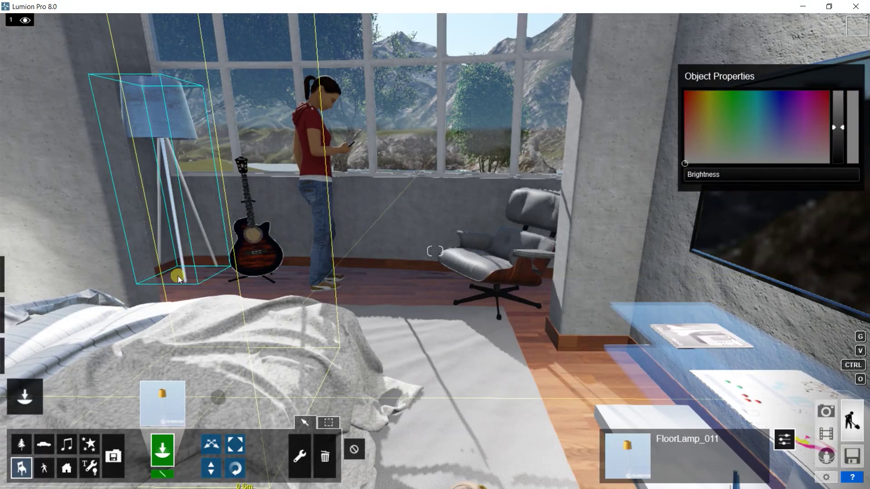
pyautogui.moveTo(186, 285); pyautogui.dragTo(204, 322)
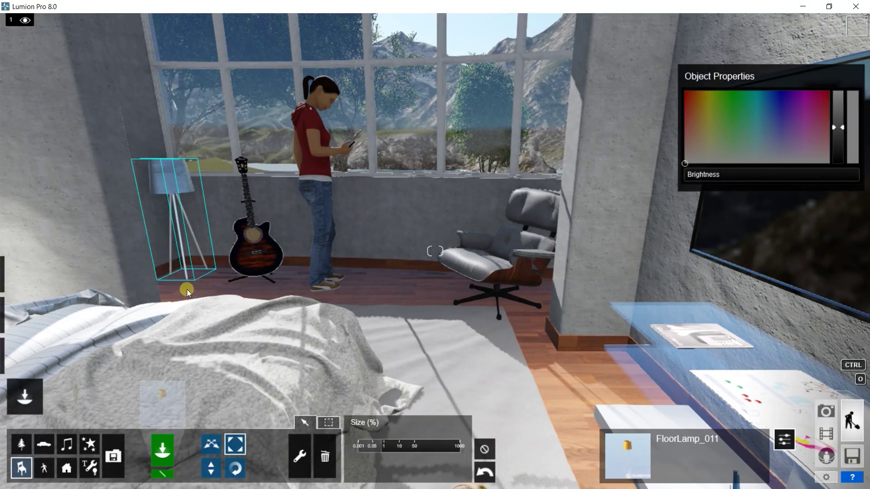
pyautogui.moveTo(700, 123); pyautogui.dragTo(697, 99)
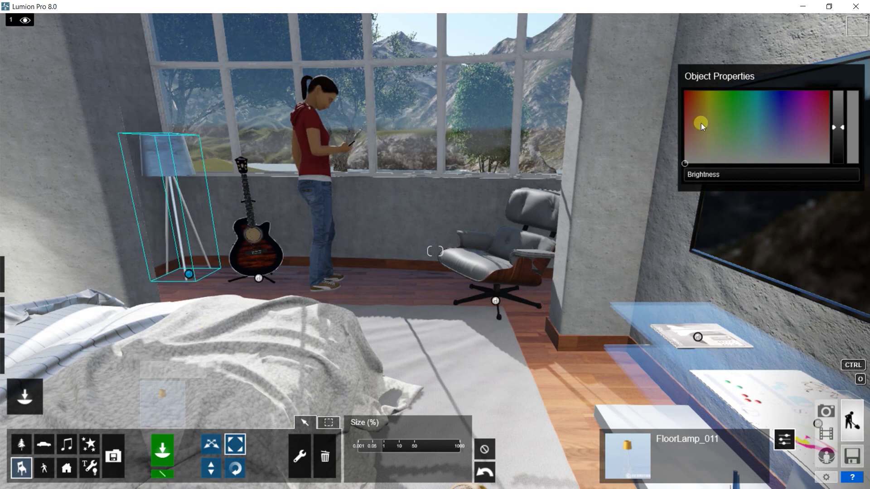
pyautogui.click(838, 97)
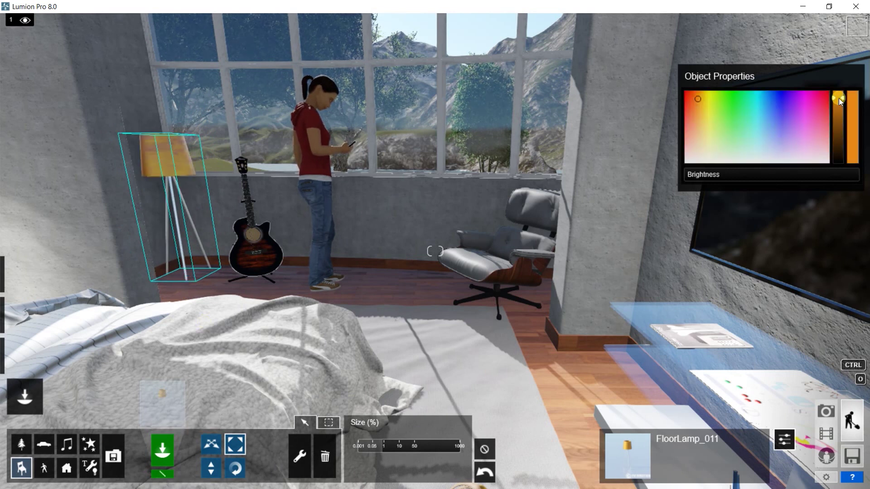
pyautogui.click(840, 95)
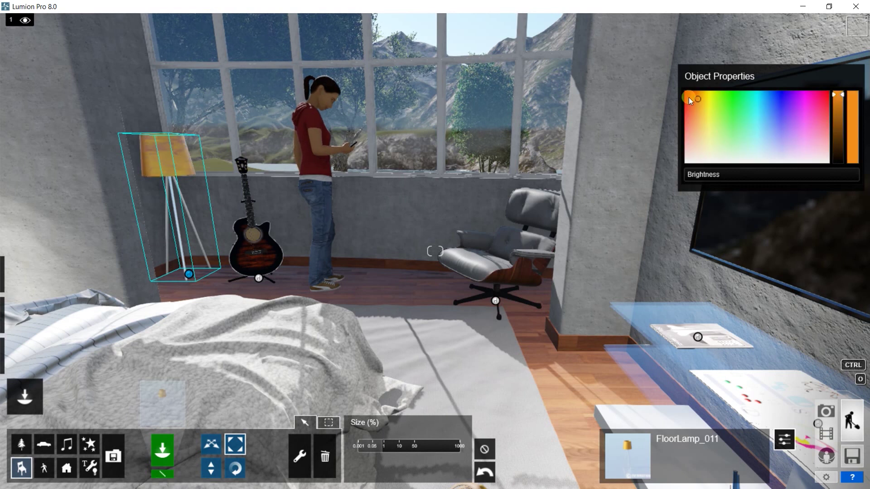
# Reopen the Indoor library, choose a different light fitting, and return to the room
pyautogui.click(164, 399)
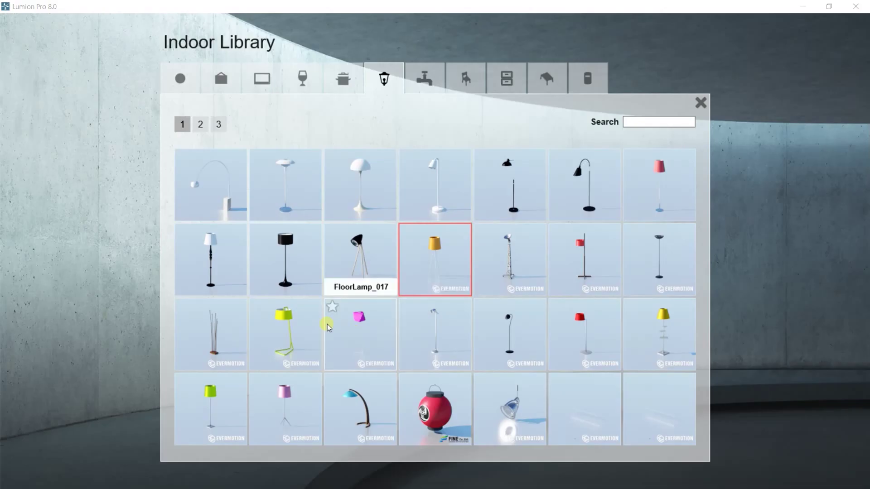
pyautogui.click(303, 78)
pyautogui.click(510, 261)
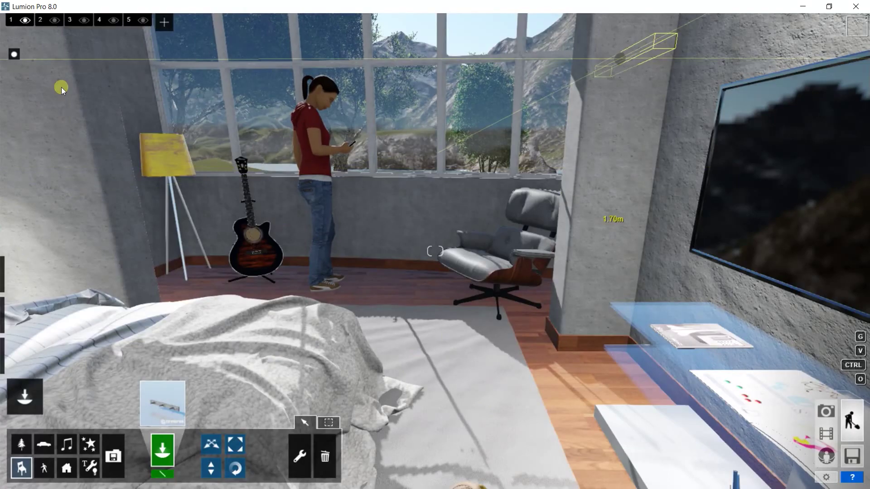
pyautogui.scroll(-5, 337, 125)
# Pick the TropicalSnow_RT potted plant from the last page of Nature Plants
pyautogui.click(21, 444)
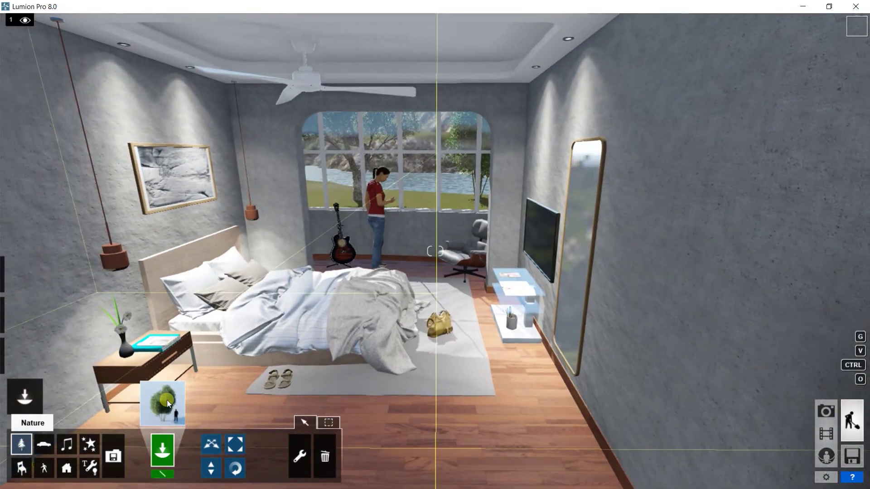
pyautogui.click(162, 403)
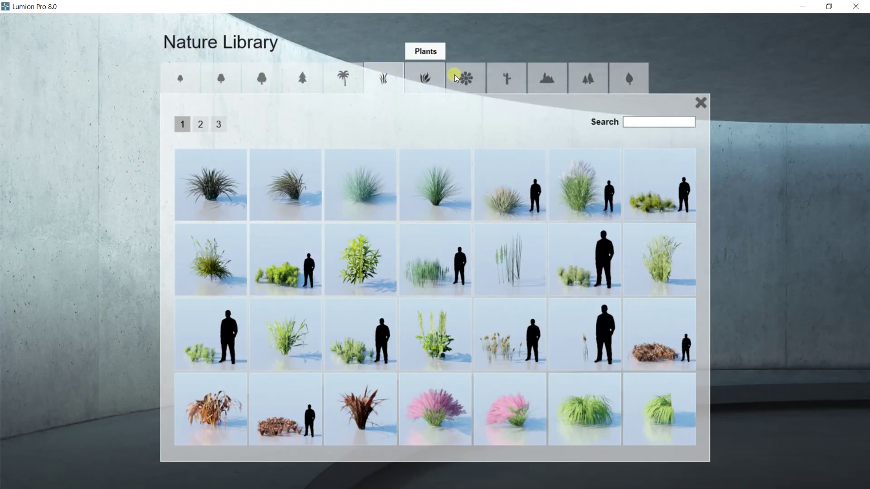
pyautogui.click(426, 78)
pyautogui.click(317, 124)
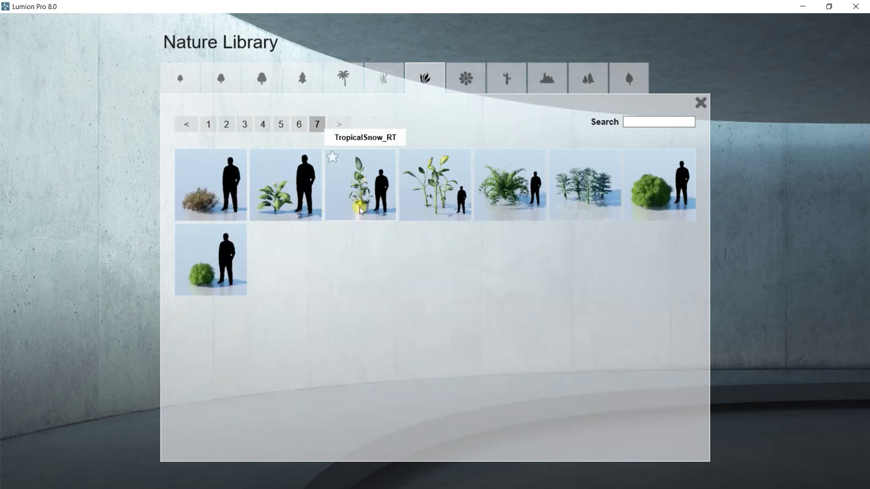
pyautogui.scroll(5, 498, 298)
pyautogui.scroll(3, 600, 379)
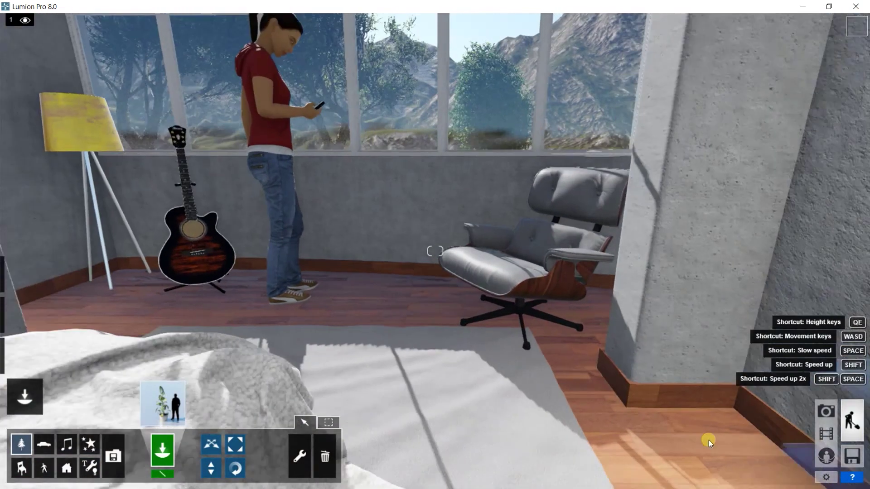
pyautogui.click(708, 439)
# Place the plant beside the pillar near the armchair and return to Photo mode
pyautogui.moveTo(709, 409); pyautogui.dragTo(632, 411, button='right')
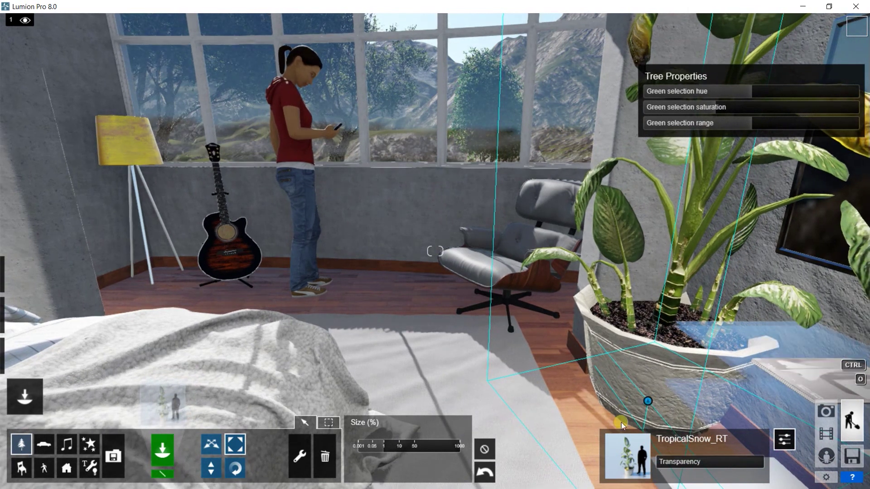
pyautogui.click(621, 423)
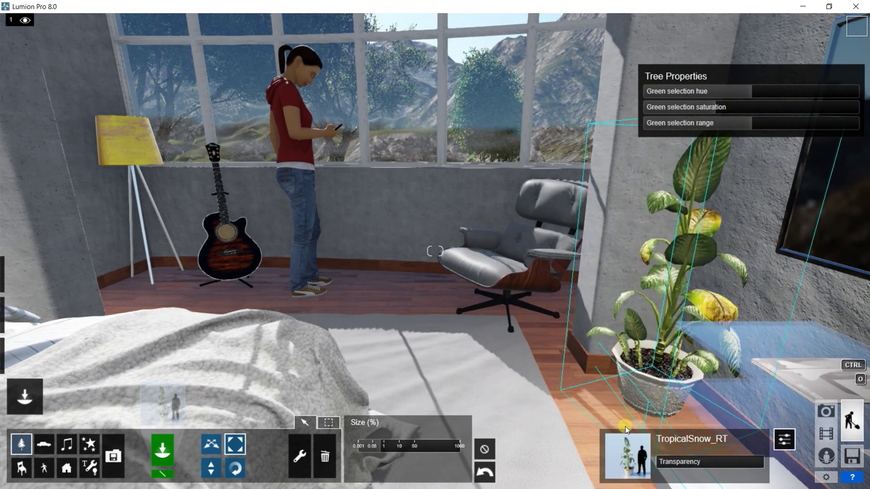
pyautogui.click(624, 428)
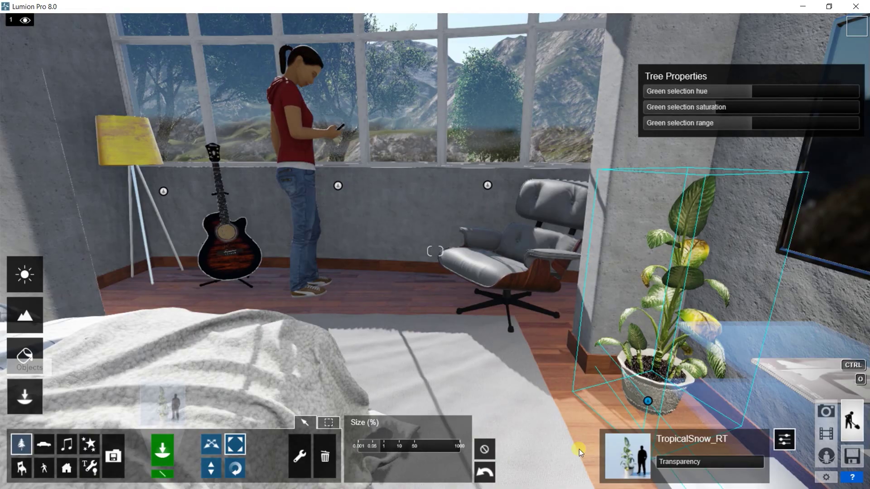
pyautogui.click(825, 412)
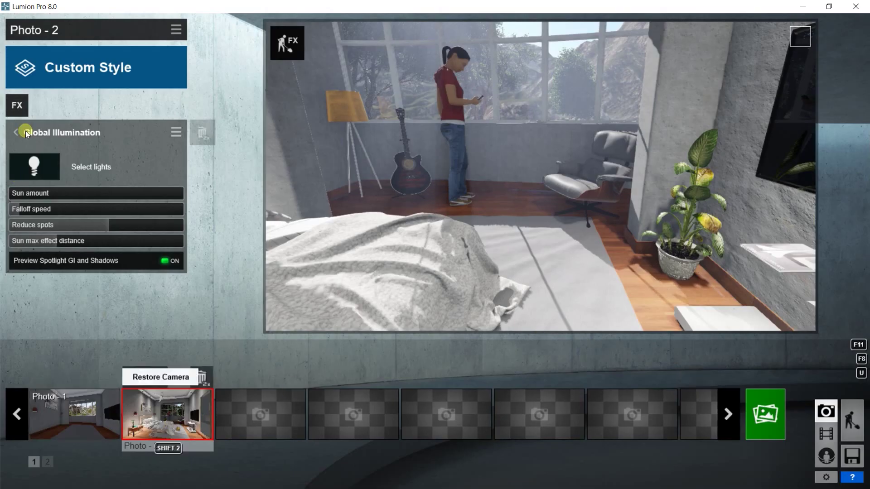
# Close the global illumination settings and render Photo - 2 to the image file 003
pyautogui.click(16, 133)
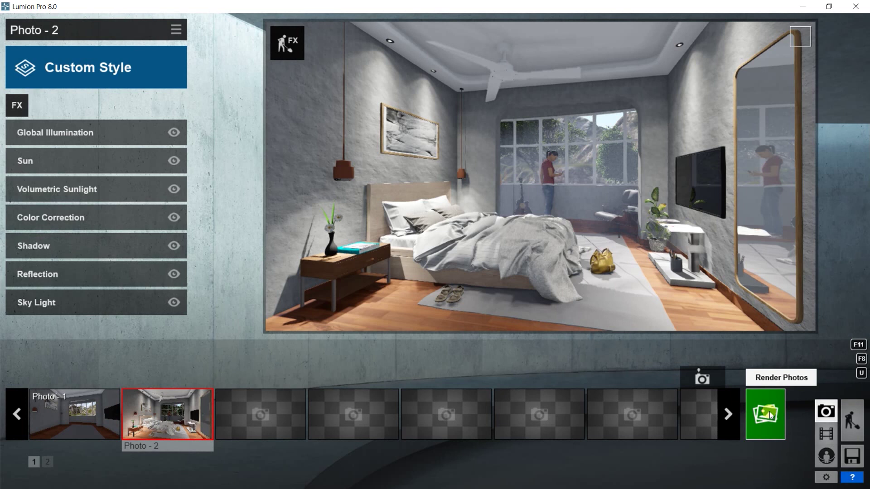
pyautogui.click(772, 416)
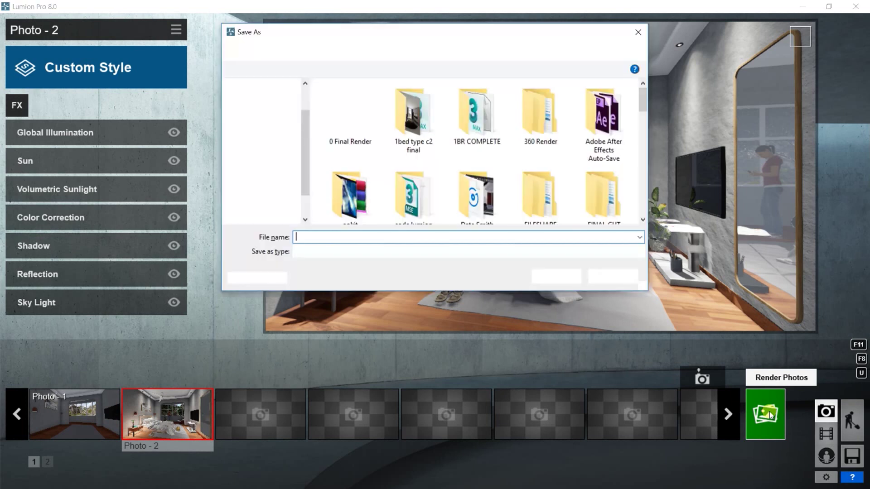
pyautogui.write('003')
pyautogui.press('Return')
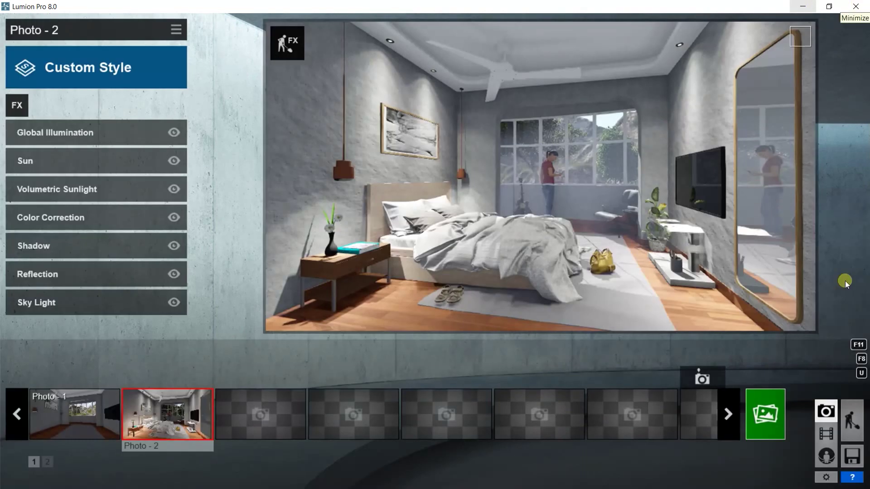
# Save the scene over the existing Lumion.ls8 in the bedroom folder, then close Lumion
pyautogui.click(850, 459)
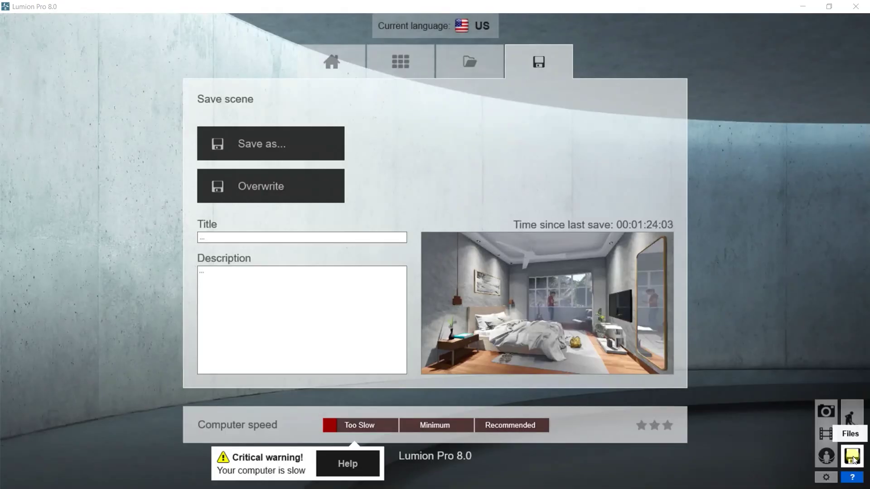
pyautogui.click(258, 144)
pyautogui.click(415, 109)
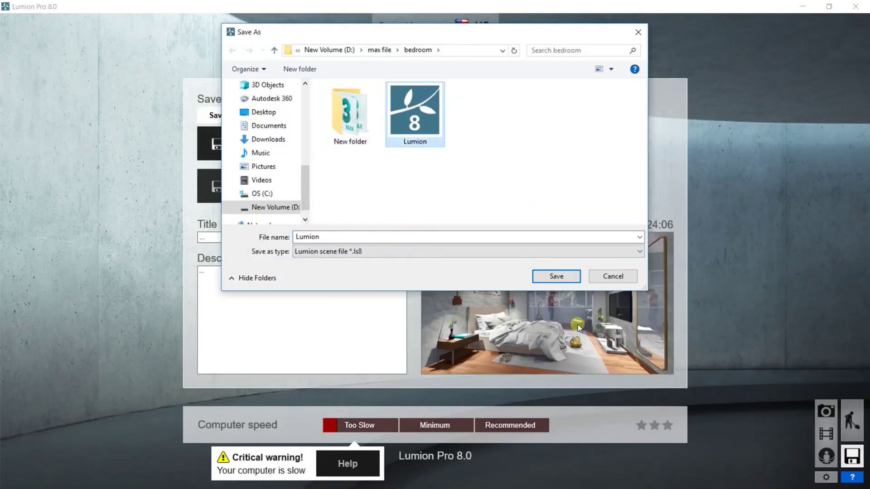
pyautogui.click(562, 276)
pyautogui.click(451, 292)
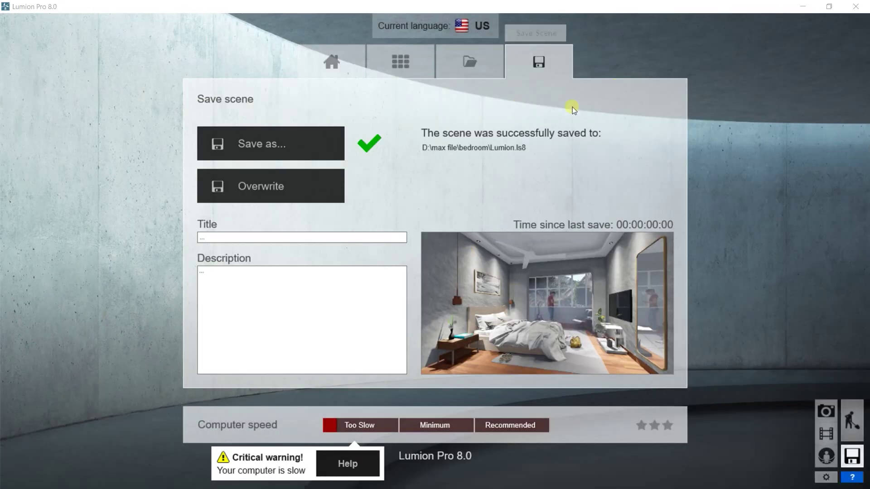
pyautogui.click(862, 11)
# Save Lumion on exit, then add a Curves layer that deepens shadows and lifts highlights
pyautogui.click(332, 320)
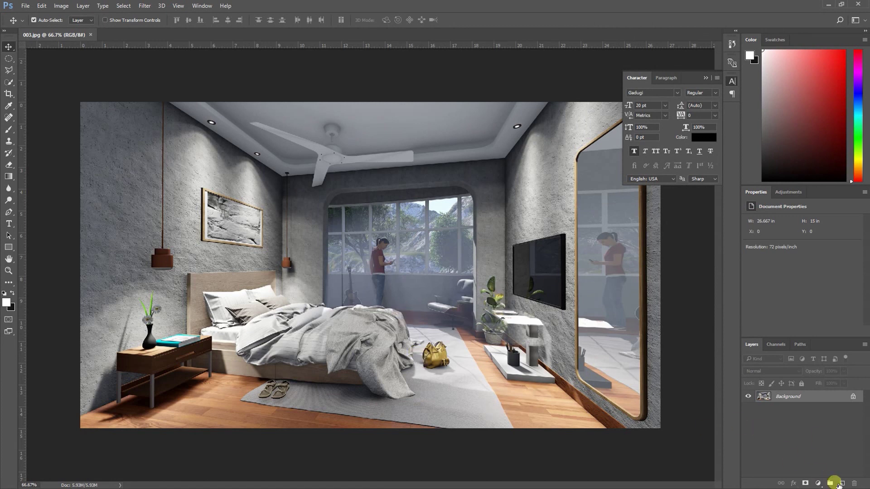
pyautogui.click(836, 483)
pyautogui.moveTo(816, 276); pyautogui.dragTo(835, 254)
pyautogui.moveTo(781, 319); pyautogui.dragTo(788, 325)
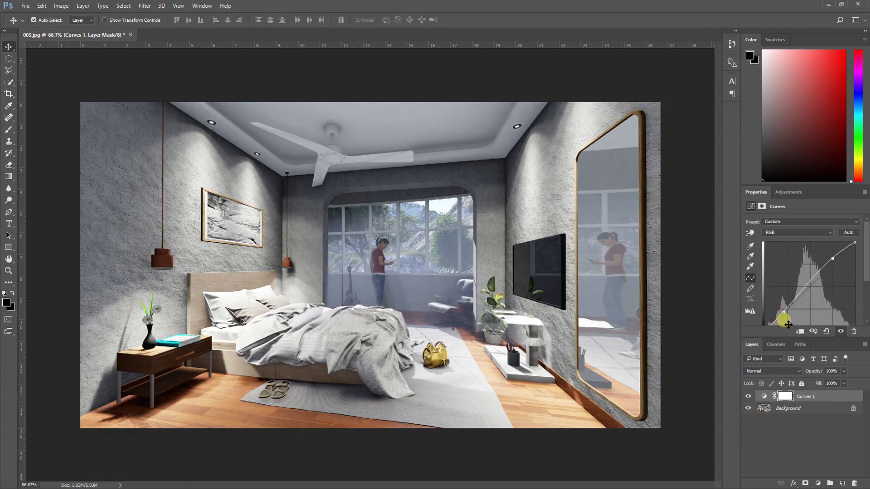
# Add a Levels adjustment layer with midtones 1.37 and black input 7
pyautogui.click(818, 483)
pyautogui.click(793, 323)
pyautogui.moveTo(806, 285); pyautogui.dragTo(795, 286)
pyautogui.moveTo(758, 285); pyautogui.dragTo(761, 285)
# Unlock the Background by converting it into Layer 0
pyautogui.click(819, 442)
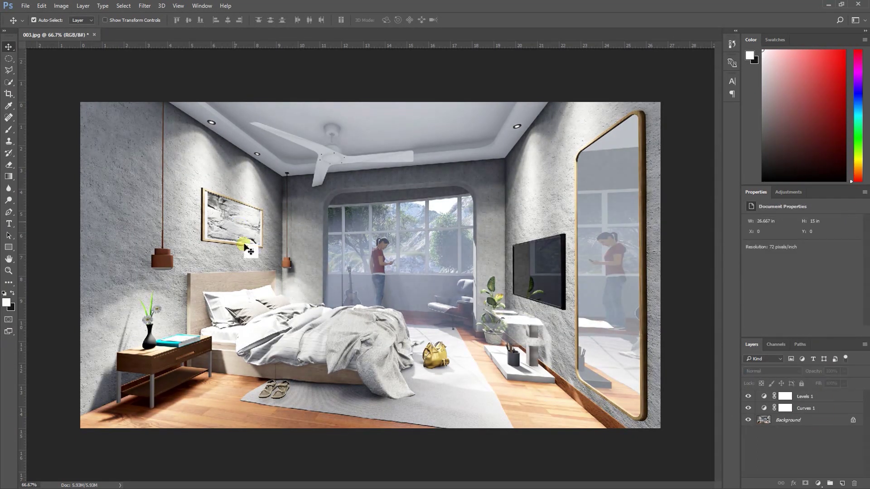
pyautogui.doubleClick(827, 420)
pyautogui.click(511, 150)
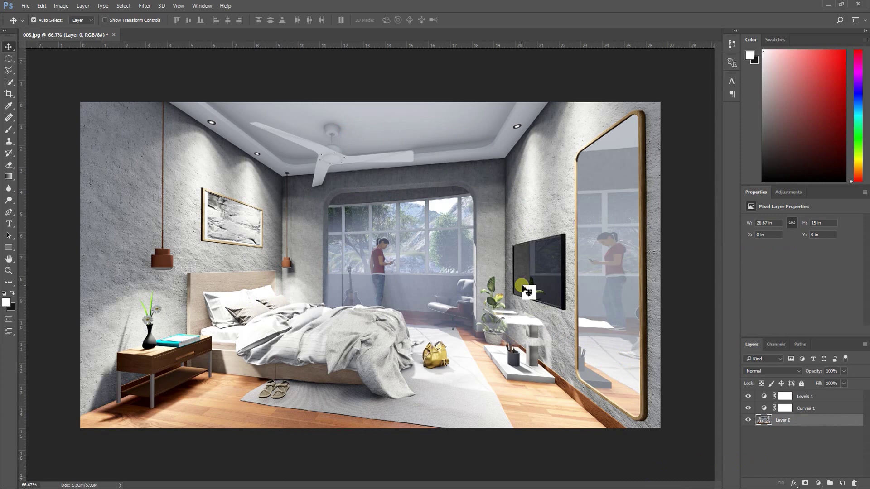
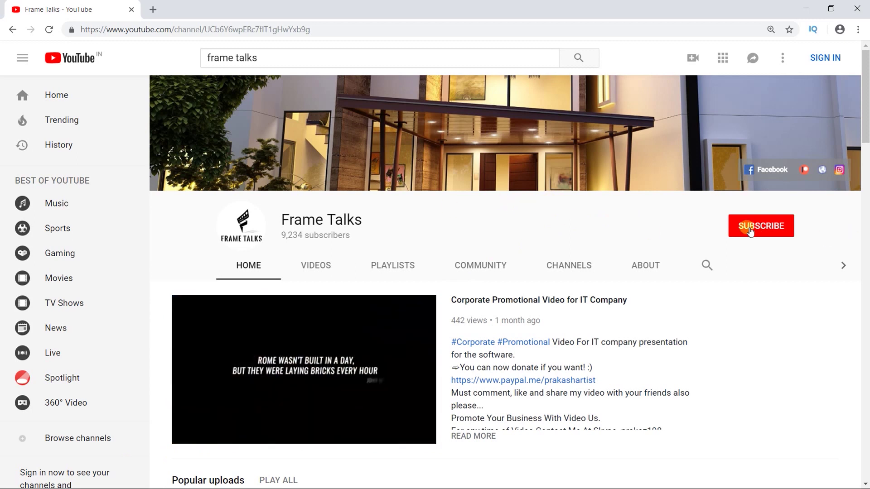
# Scroll the Frame Talks Home tab past the featured video, Popular uploads, Uploads and Created playlists
pyautogui.scroll(-4, 592, 220)
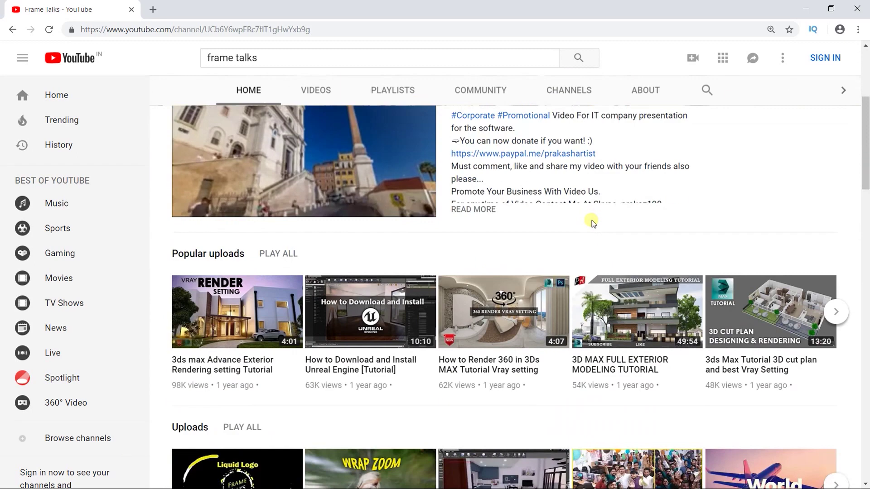
pyautogui.scroll(-2, 589, 227)
pyautogui.scroll(-3, 565, 277)
pyautogui.moveTo(520, 276)
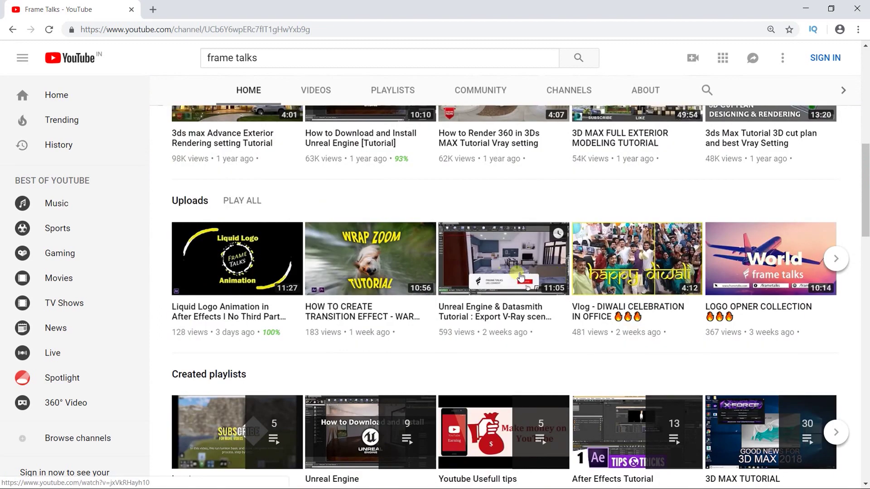
pyautogui.scroll(-3, 520, 277)
pyautogui.scroll(-4, 524, 272)
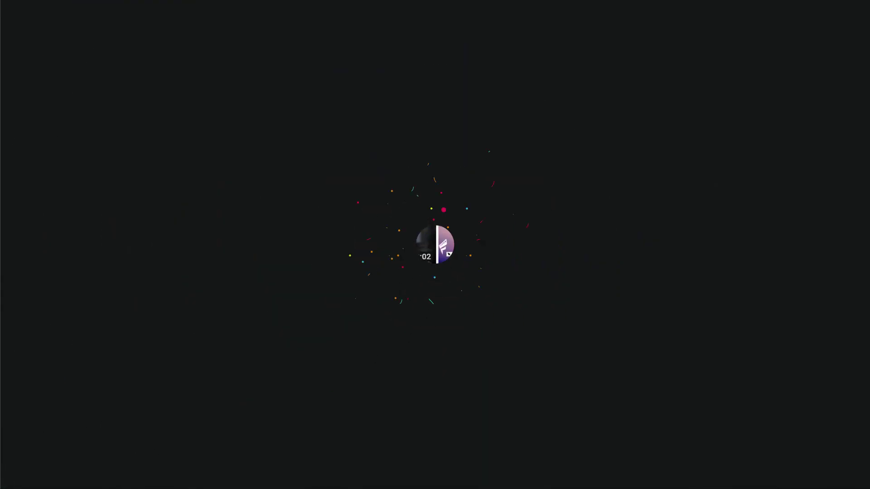